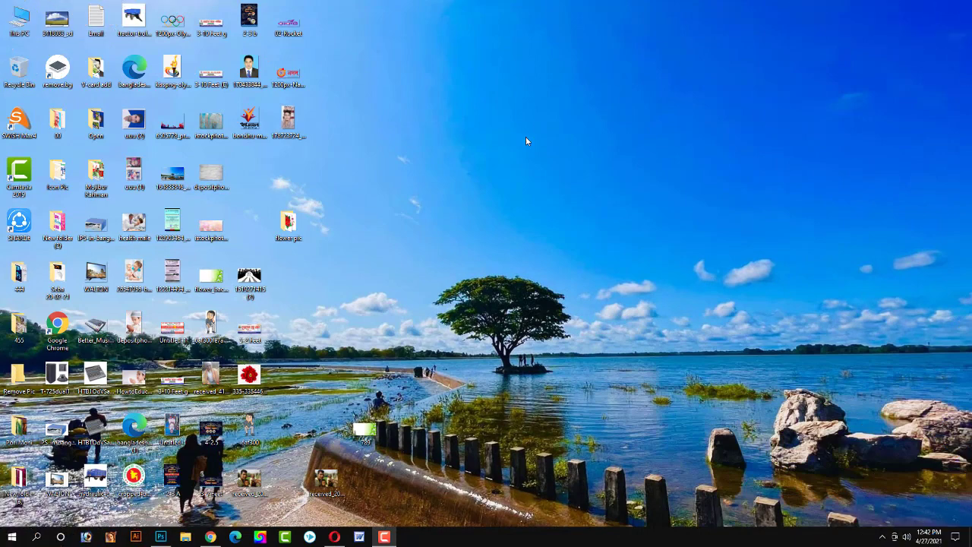
Refresh the Windows desktop several times from its right-click menu.
right_click(527, 141)
left_click(545, 167)
right_click(545, 162)
right_click(586, 177)
left_click(606, 204)
right_click(581, 168)
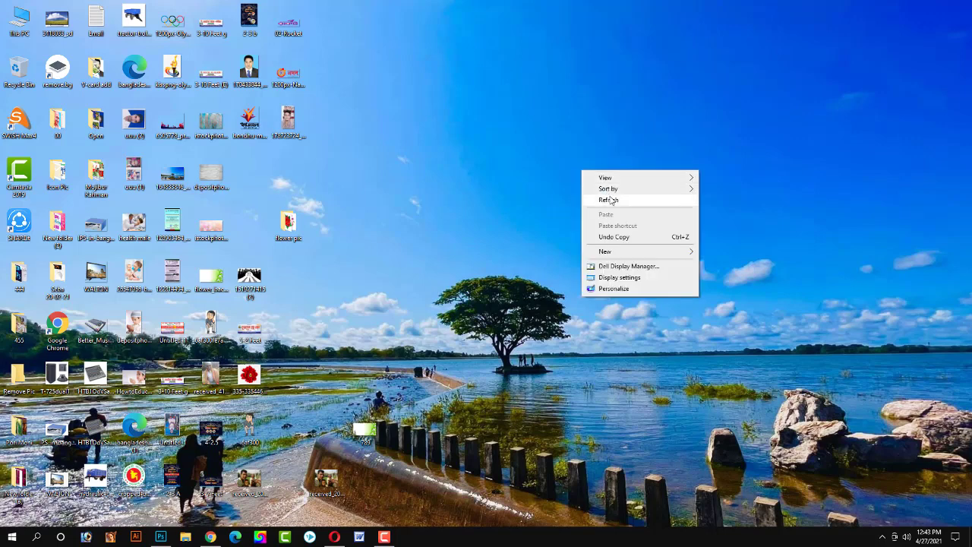
left_click(611, 202)
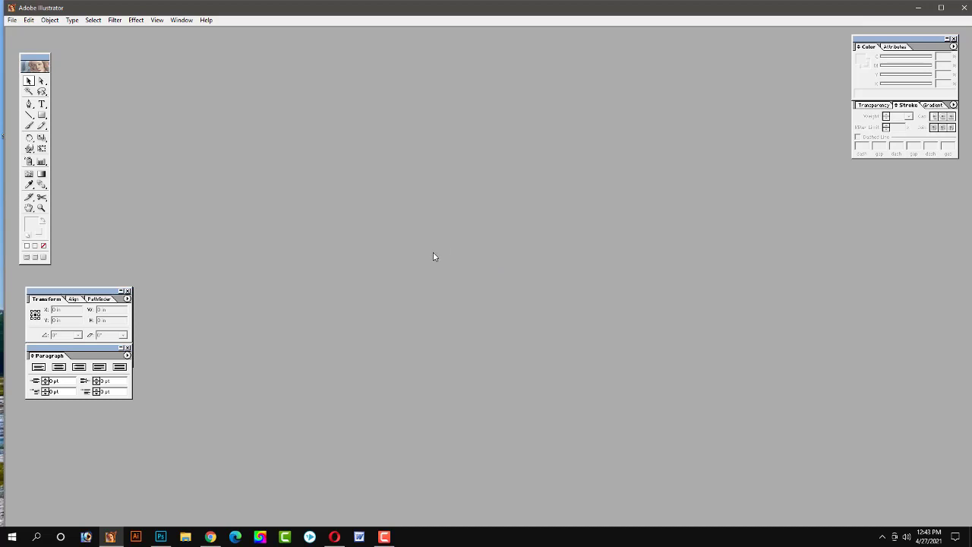
Create a new A4 portrait CMYK document, Untitled-1, with the default settings.
key("ctrl+n")
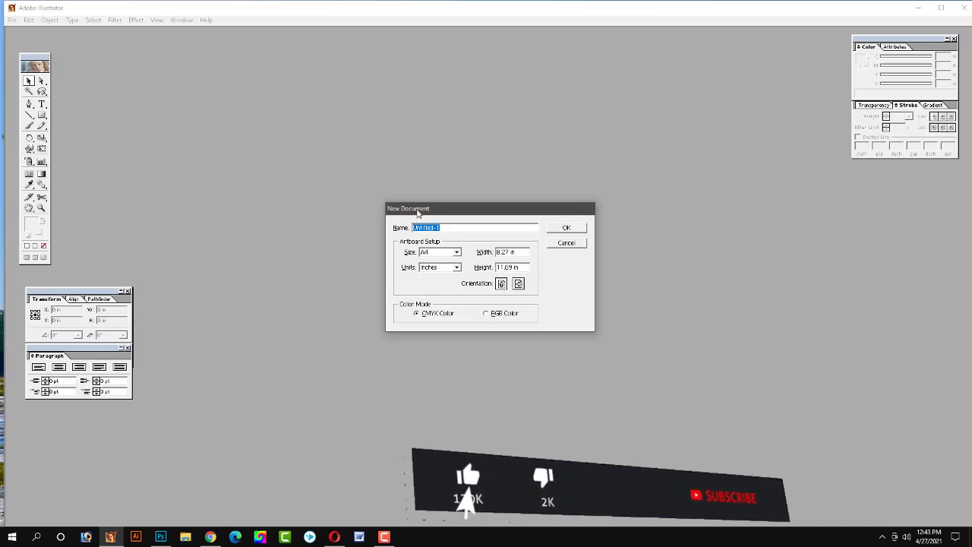
key("Escape")
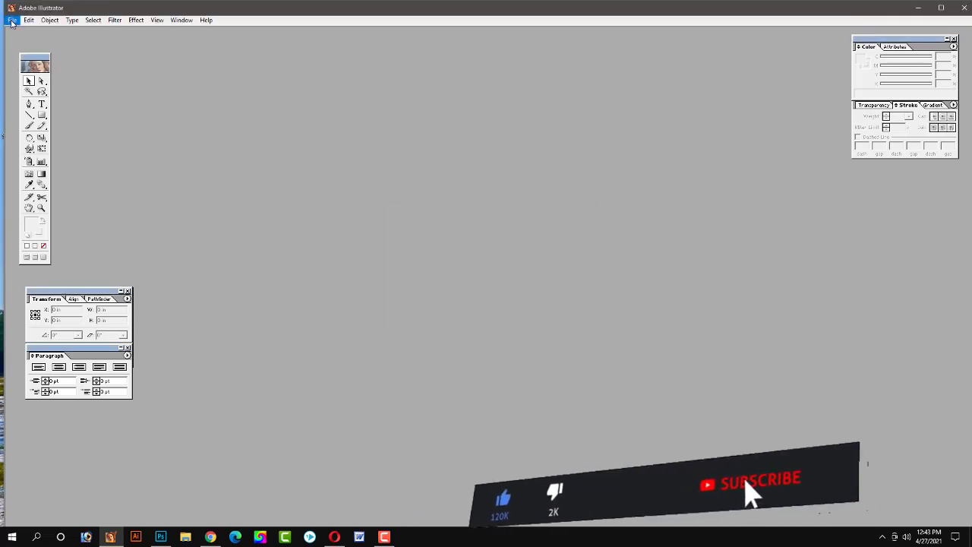
left_click(11, 22)
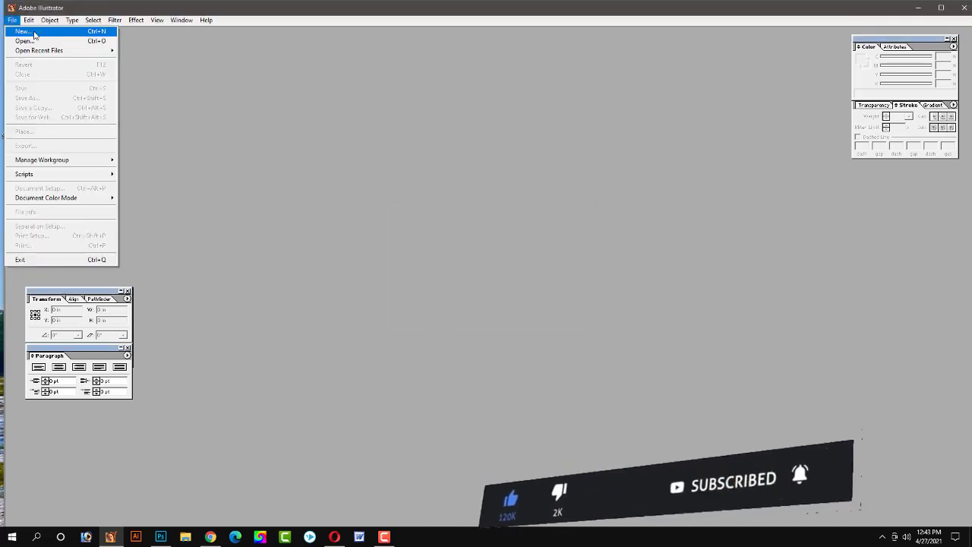
left_click(33, 33)
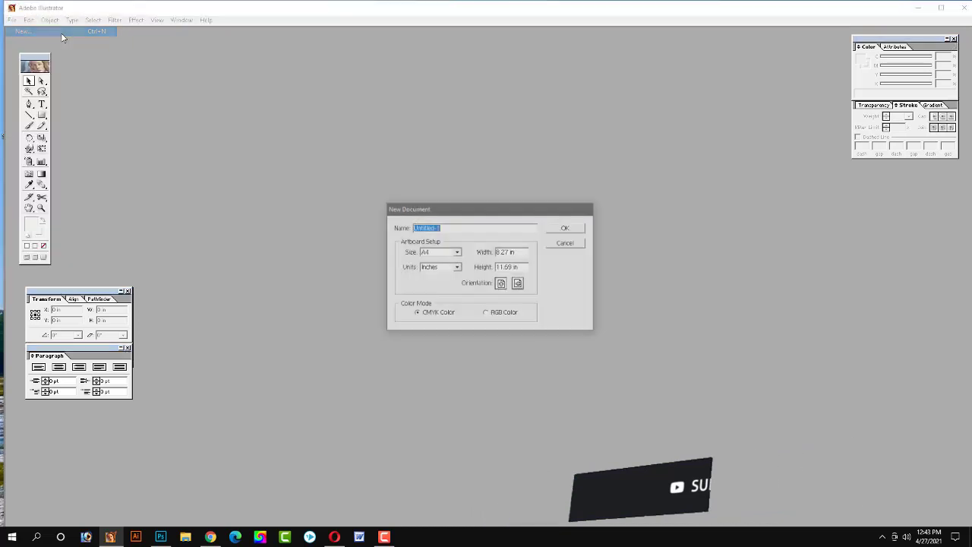
left_click(570, 227)
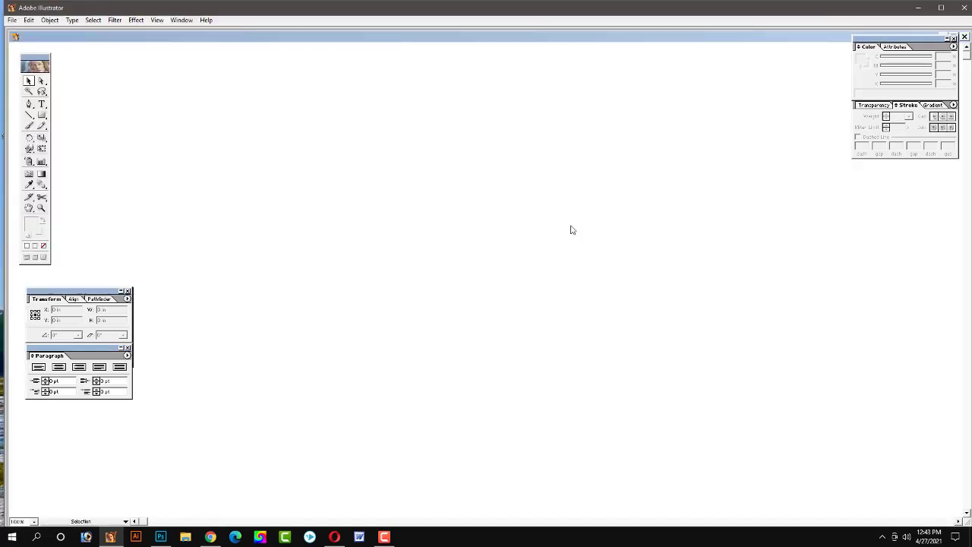
Maximize the document window and show rulers in inches.
double_click(629, 38)
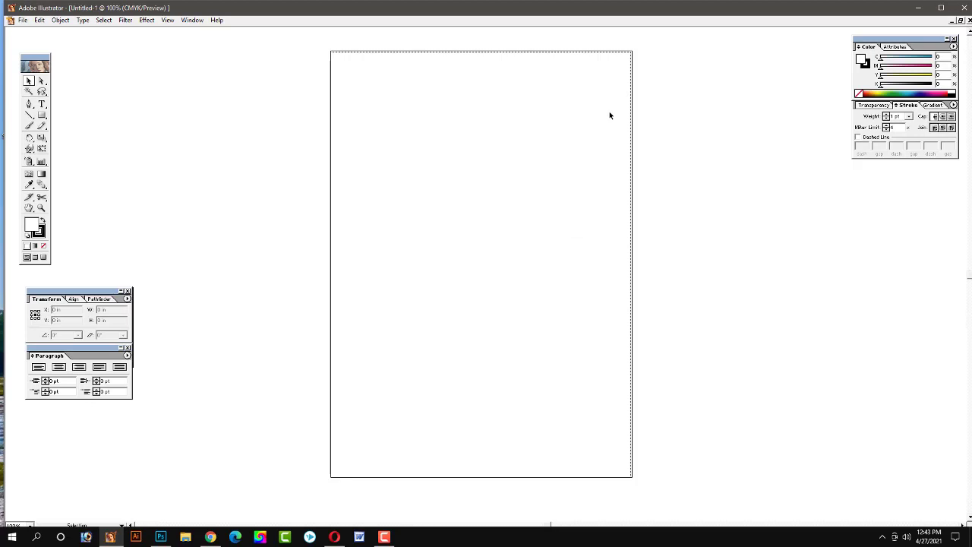
key("ctrl+r")
right_click(460, 32)
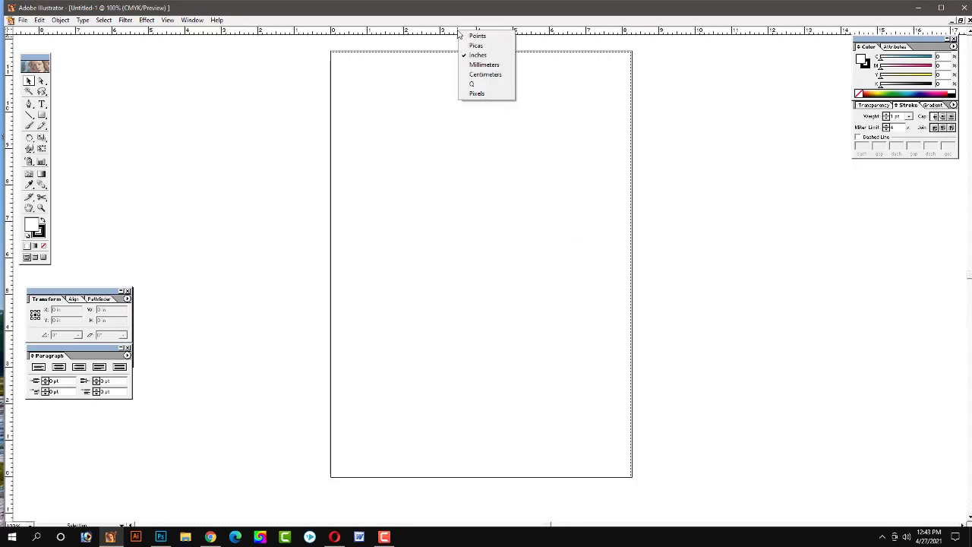
left_click(478, 54)
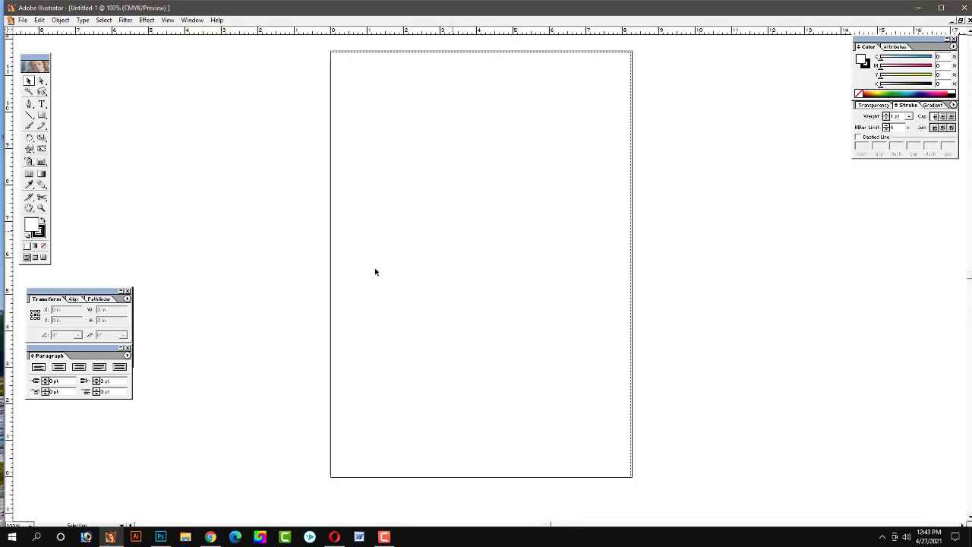
Draw a 3 in by 1.9 in rectangle on the artboard.
key("m")
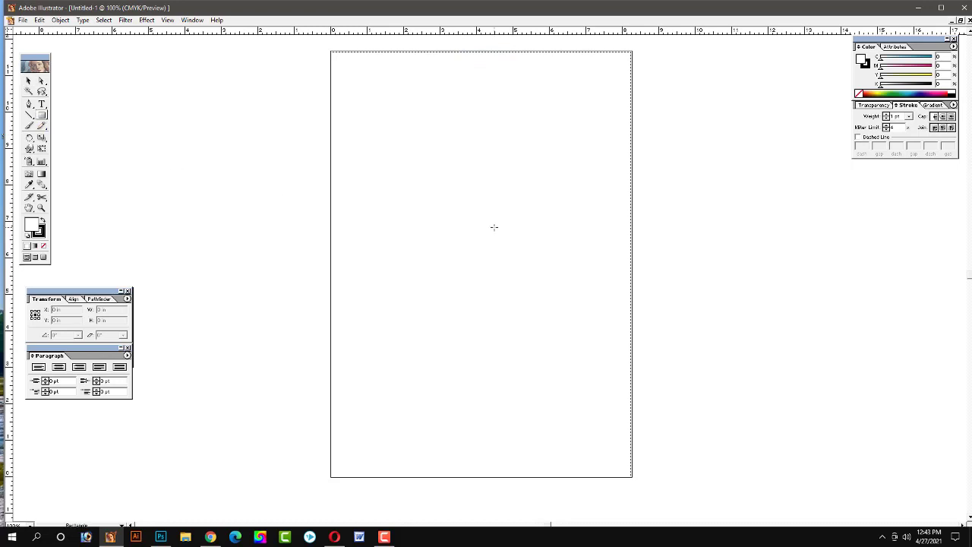
left_click(468, 225)
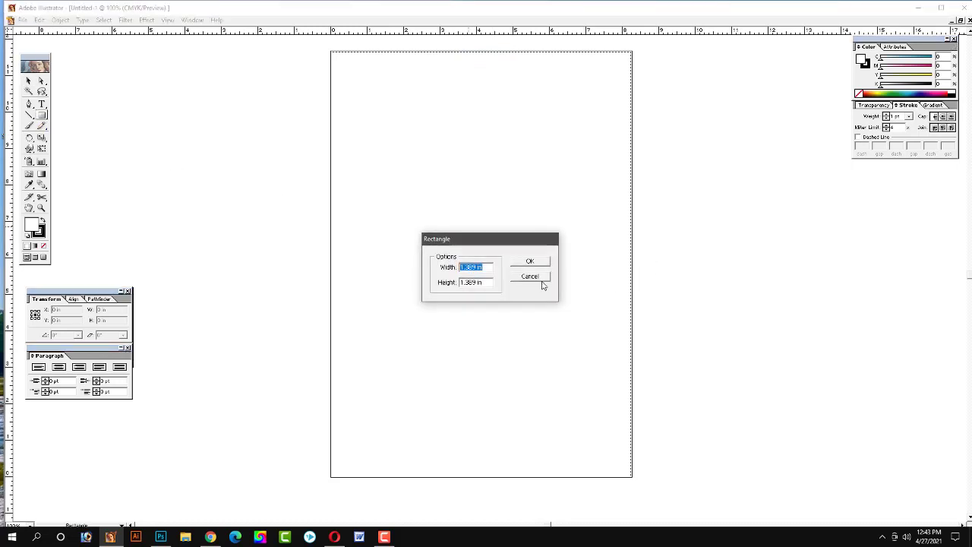
type("3")
key("Tab")
type("1.")
left_click(541, 264)
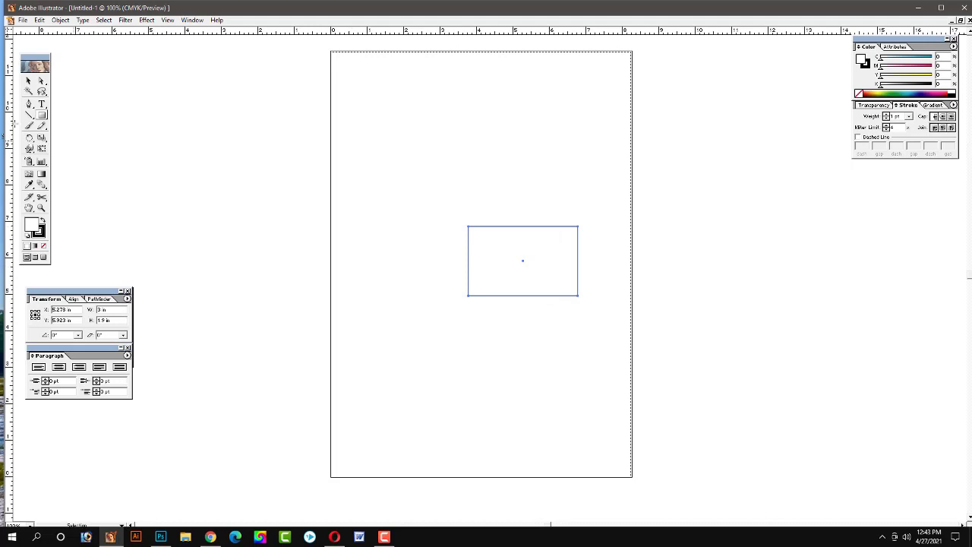
Move the rectangle up and centre it on a vertical guide at 4 in.
left_click(29, 81)
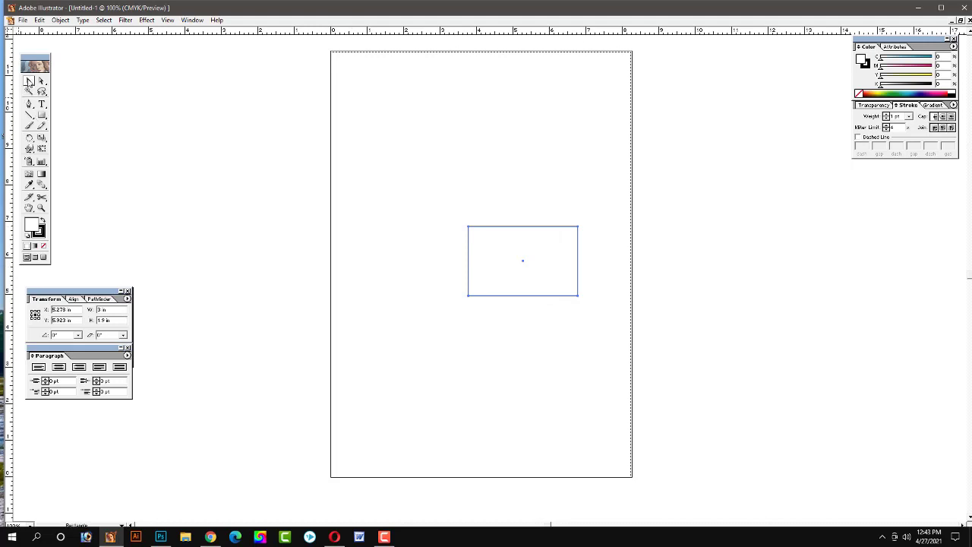
left_click(503, 256, "ctrl")
left_click_drag(628, 381, 562, 296)
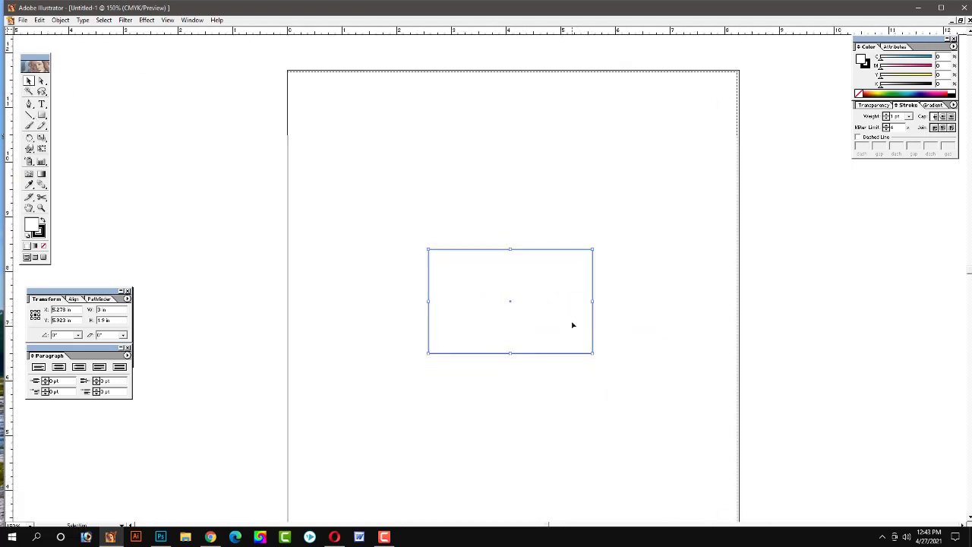
left_click_drag(11, 121, 505, 154)
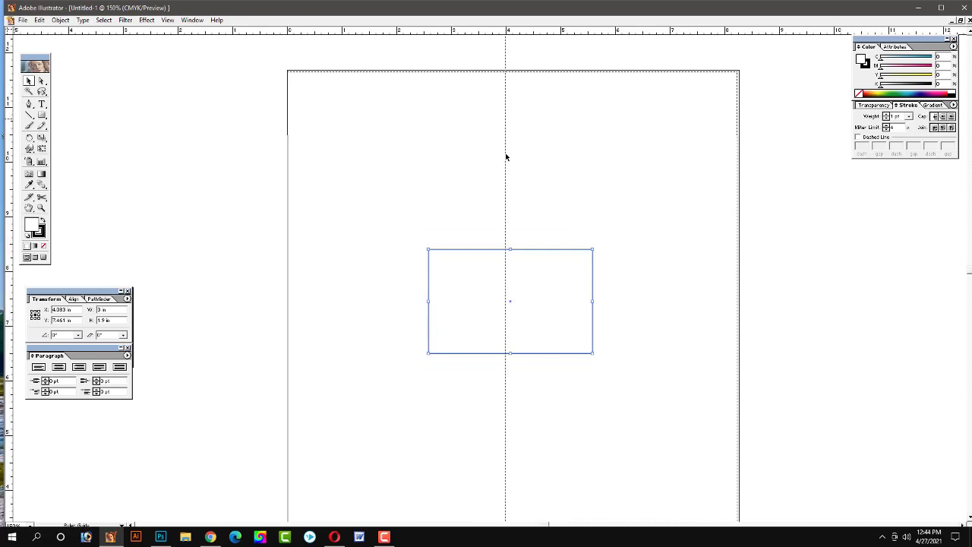
left_click(627, 240)
left_click(530, 306)
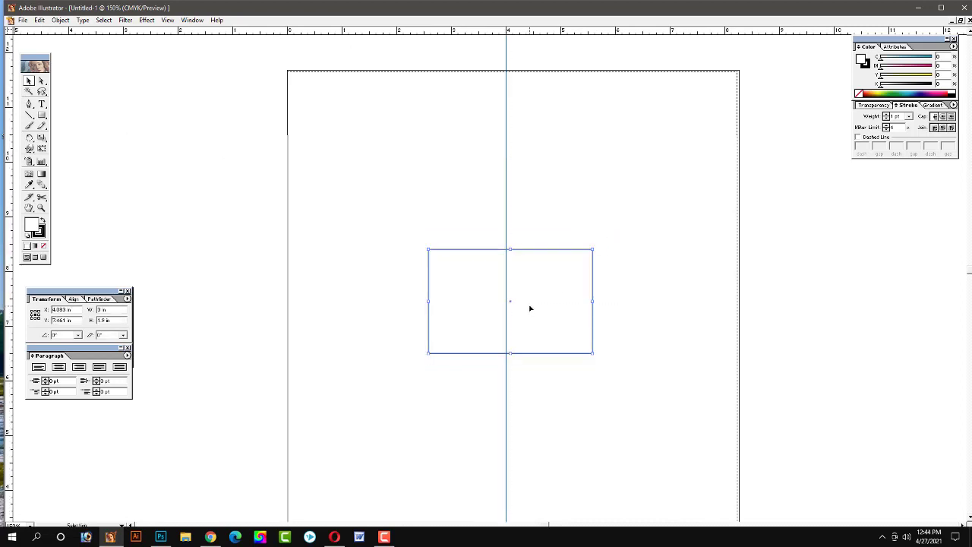
key("Left")
key("Left")
key("Left")
key("Left")
key("Left")
key("Left")
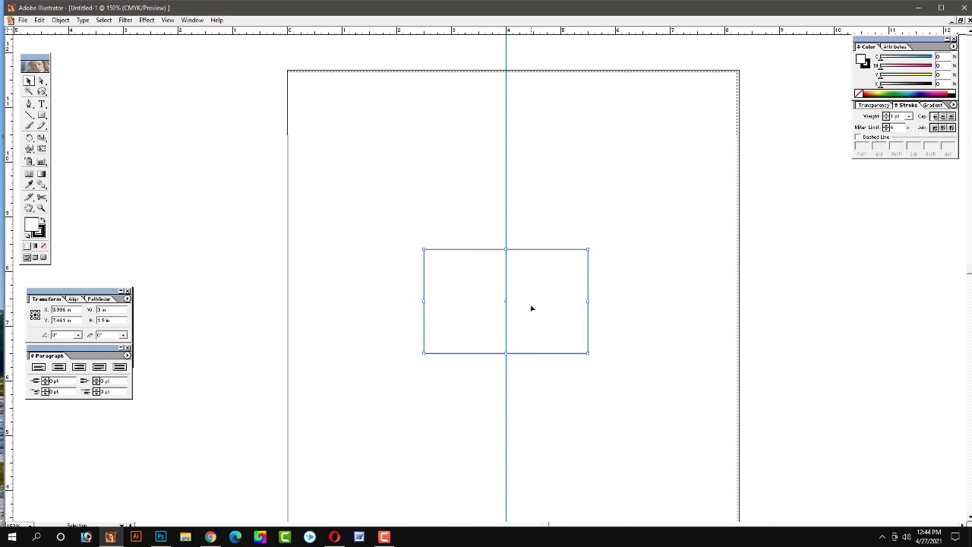
Zoom in closer on the rectangle and select it again.
left_click(656, 304)
left_click(559, 299)
left_click(518, 299)
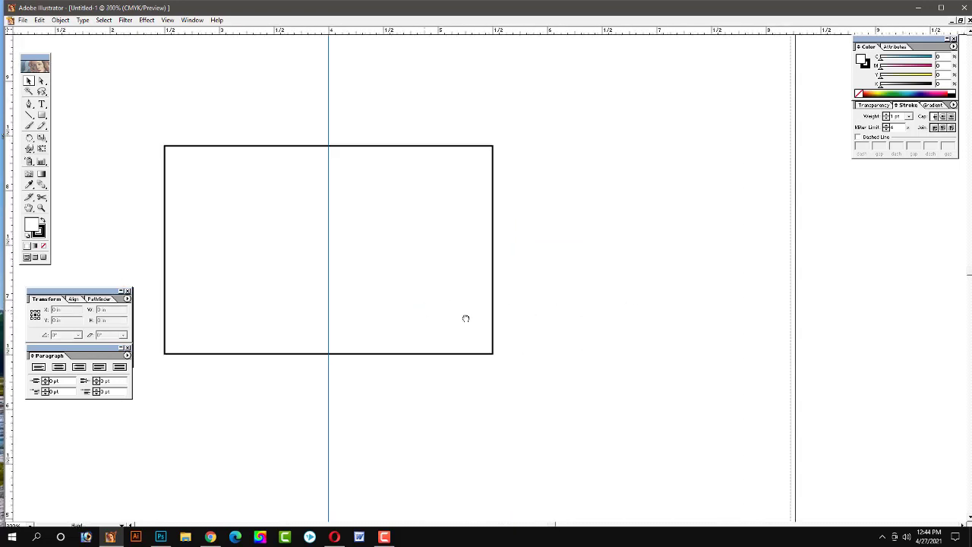
left_click(459, 308)
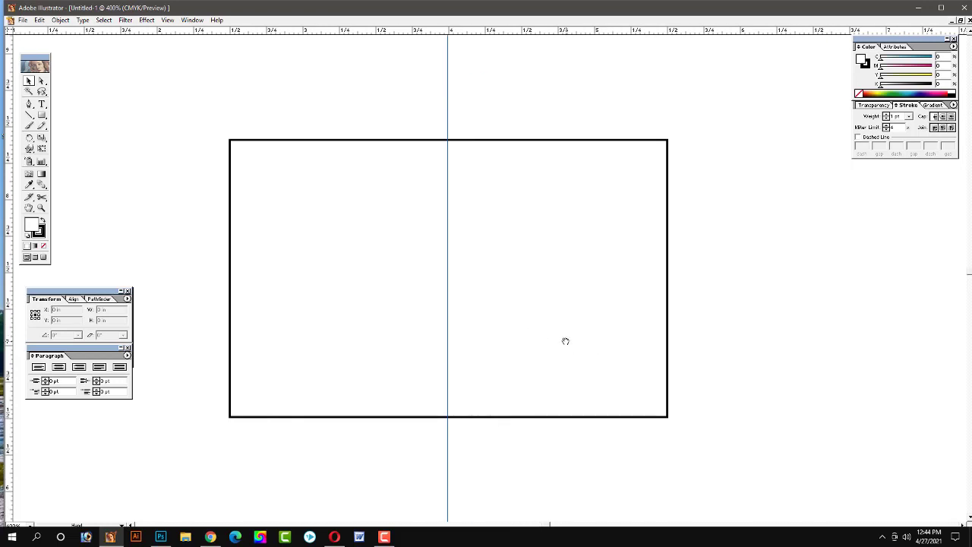
key("ctrl+a")
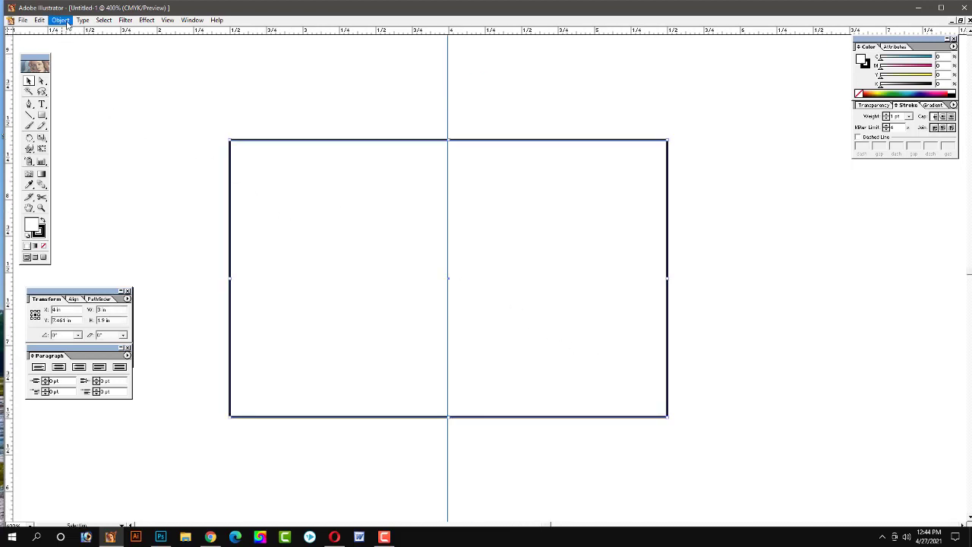
Add an inner copy of the rectangle with an Offset Path of -0.139 in.
left_click(60, 20)
mouse_move(66, 184)
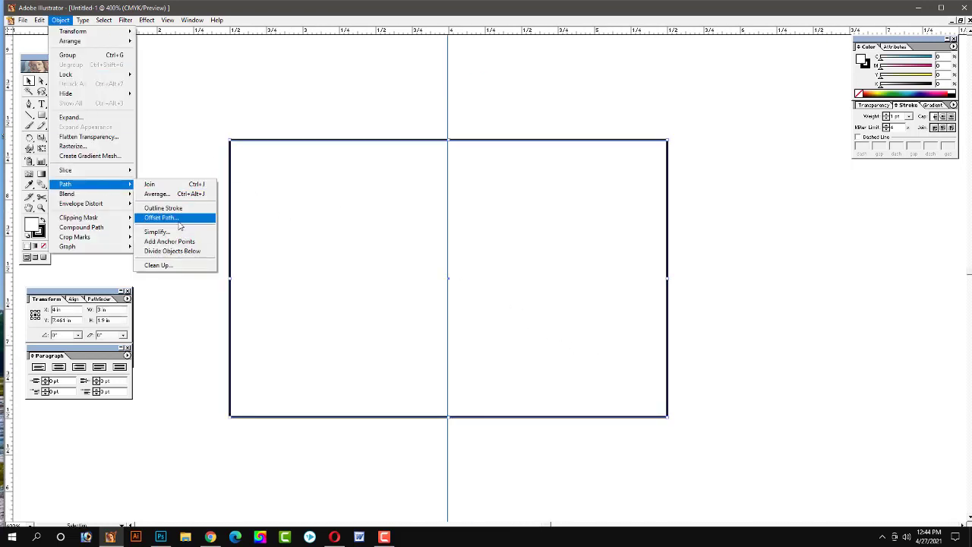
left_click(151, 218)
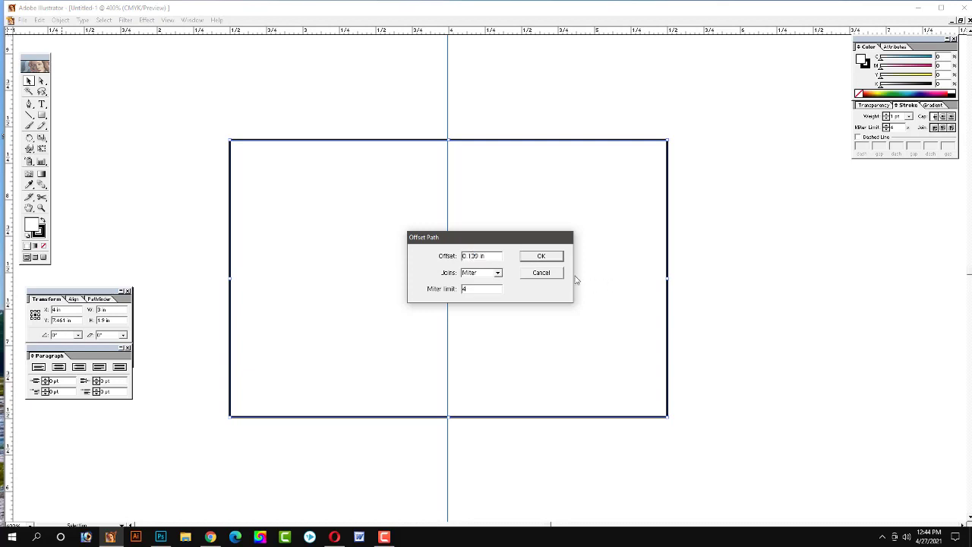
type("-")
left_click(471, 256)
left_click_drag(491, 254, 465, 256)
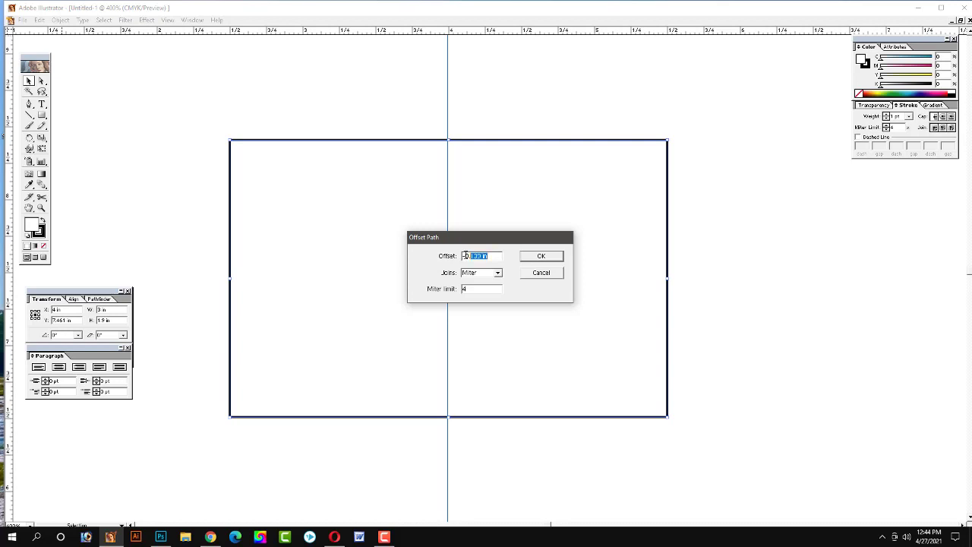
left_click(540, 256)
Give both rectangles a black stroke with weight 1.
left_click(722, 233)
left_click_drag(719, 262, 624, 267)
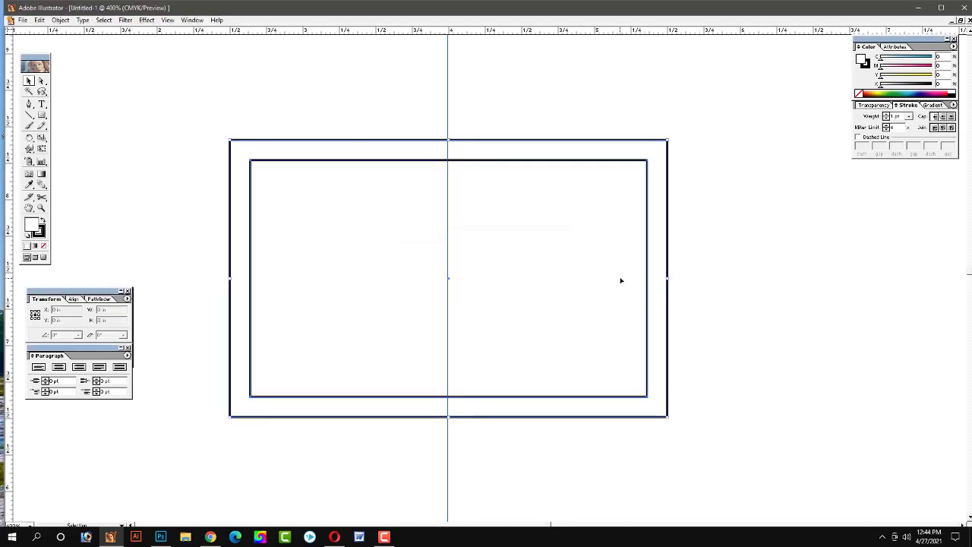
left_click(868, 66)
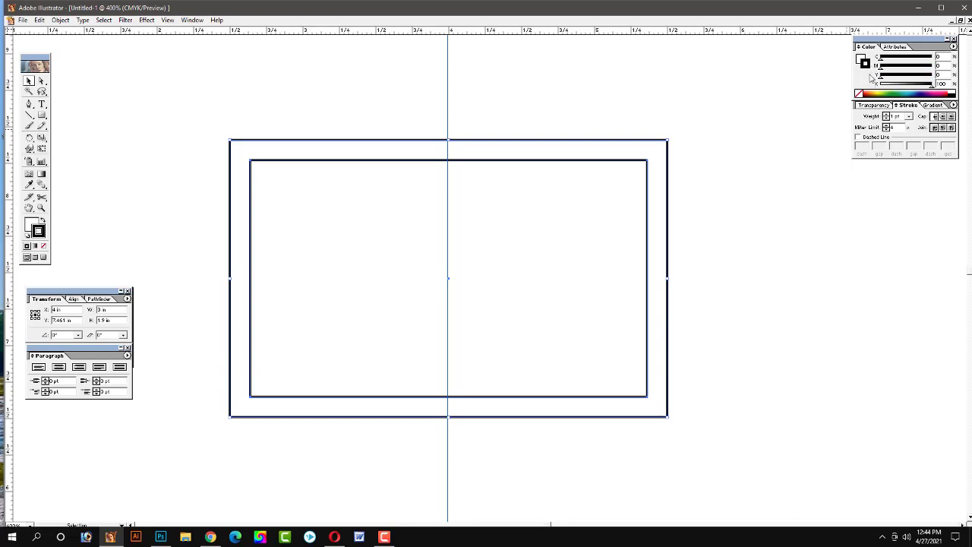
double_click(896, 116)
type("115")
key("Return")
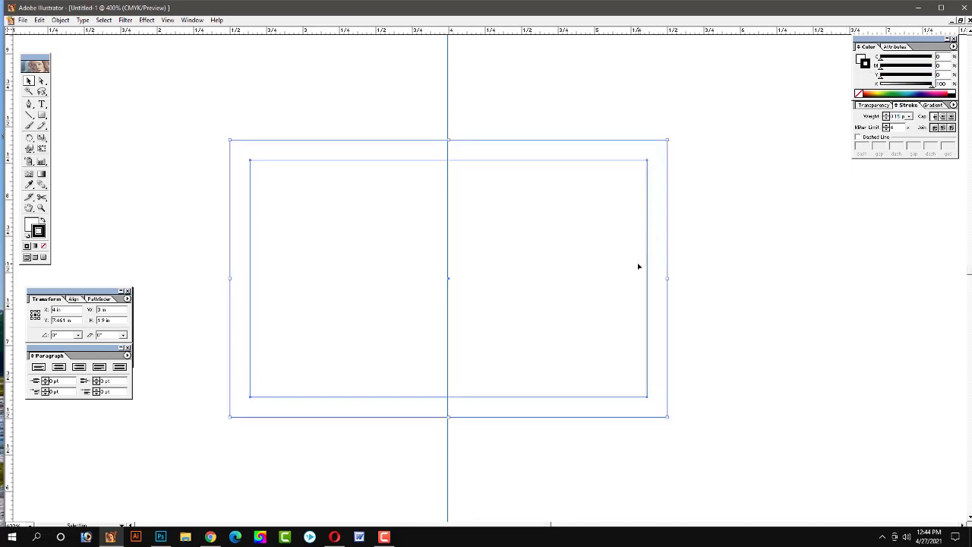
Reselect the two rectangles and recentre the view on them.
left_click(729, 205)
left_click_drag(726, 200, 633, 251)
left_click(747, 247)
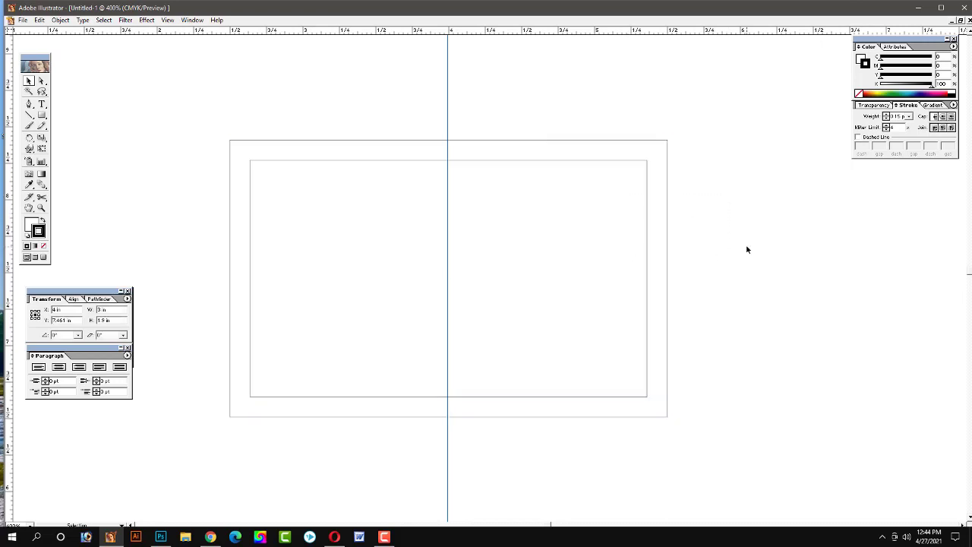
left_click_drag(738, 207, 614, 260)
left_click(741, 241)
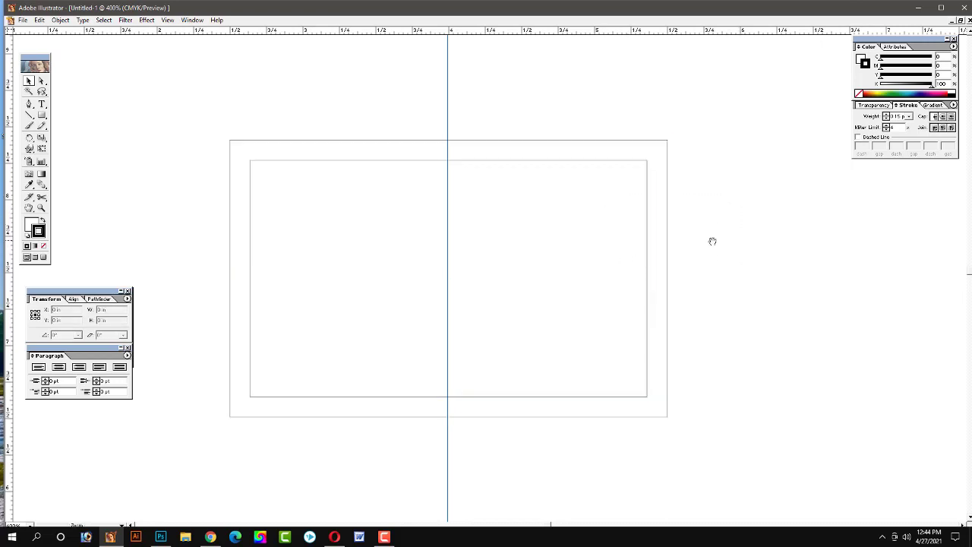
mouse_move(592, 291)
left_mouse_down()
mouse_move(627, 280)
mouse_move(631, 302)
left_mouse_up()
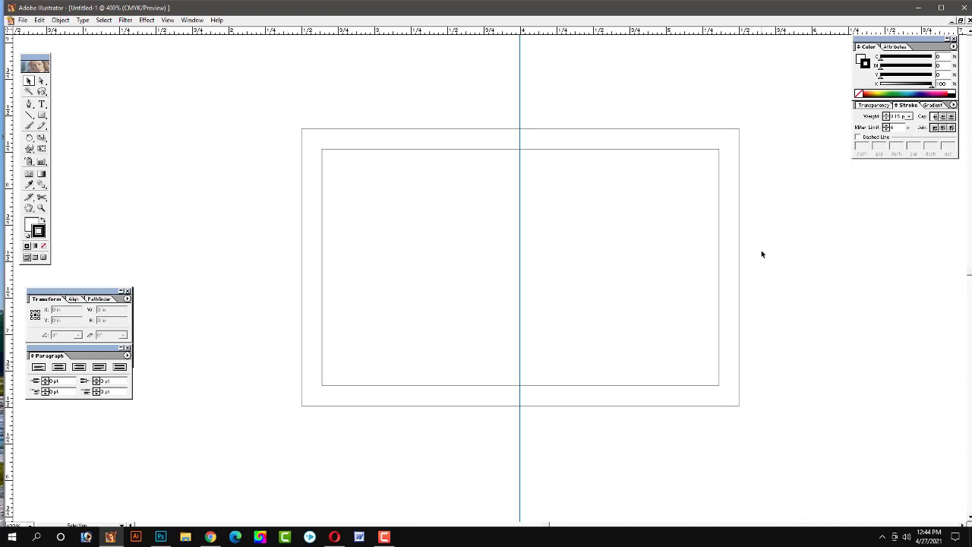
Type the shop name বর্ণ ফার্মেসী on the card in the SutonnyMJ font.
left_click(42, 104)
left_click(420, 274)
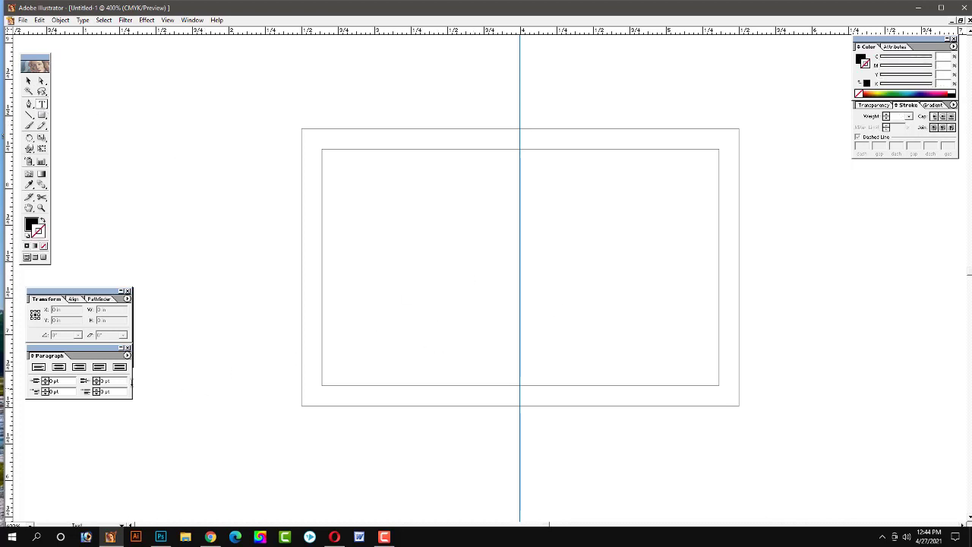
key("ctrl")
key("ctrl+t")
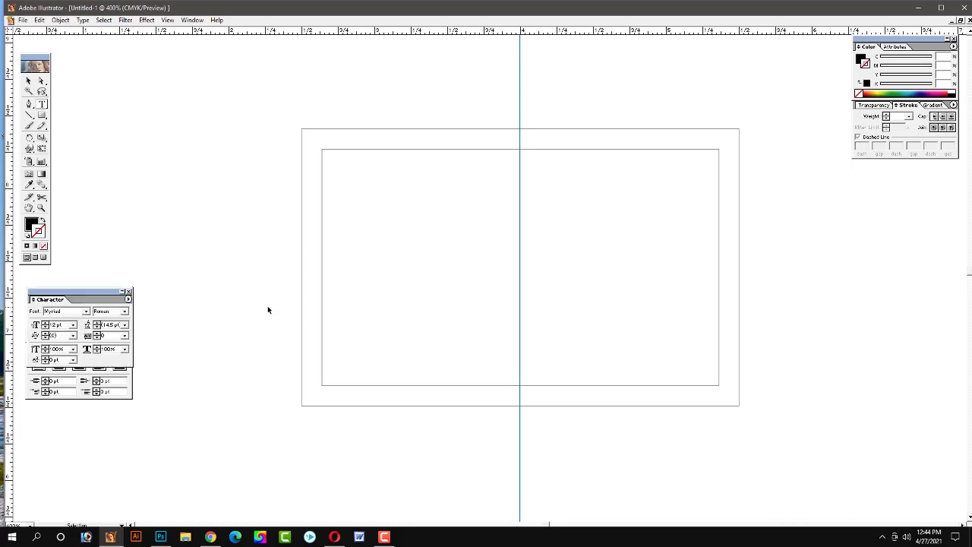
double_click(70, 312)
type("SutonnyCMJ")
type("বর্")
type("ণ")
type(" ফা")
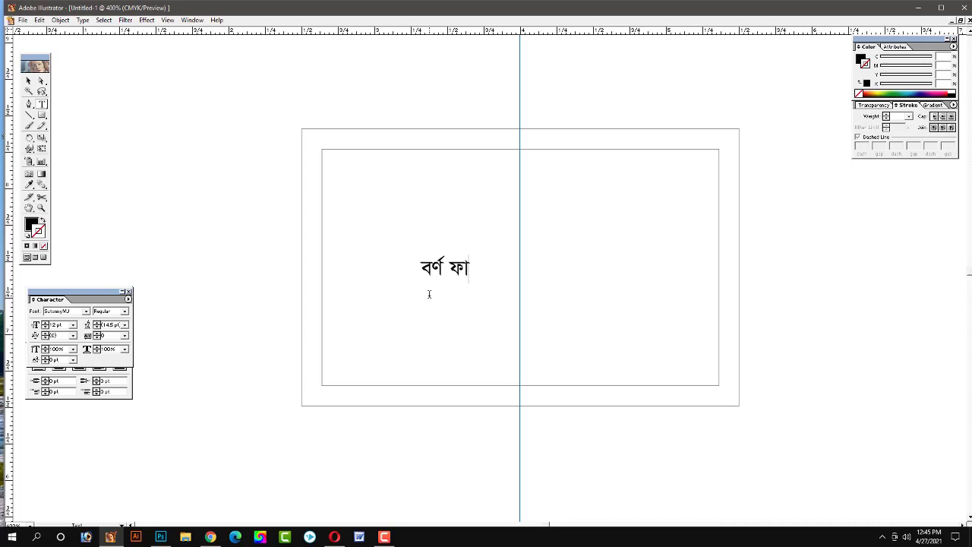
type("মের্স")
type("ী")
Enlarge the shop name, move it right of centre, and place a copy below it.
key("Escape")
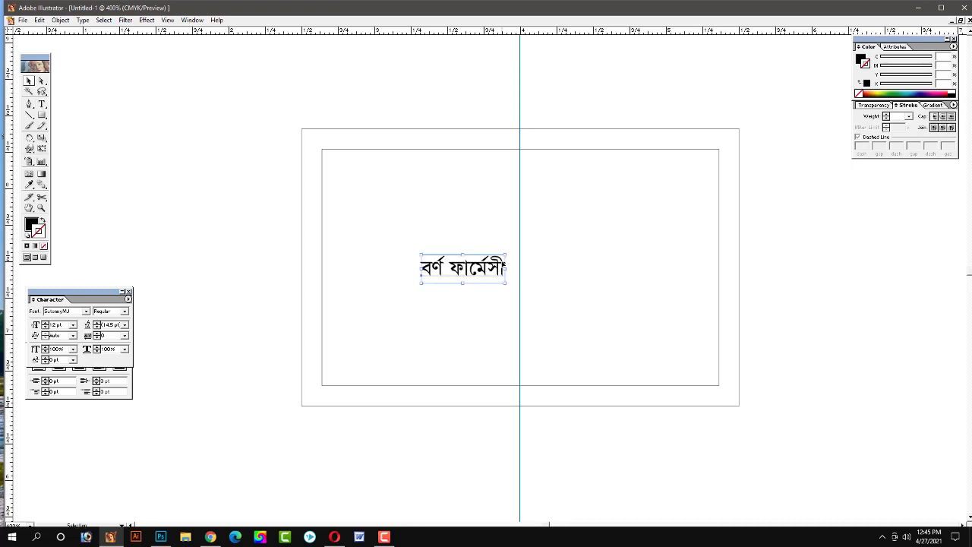
left_click_drag(505, 255, 574, 238)
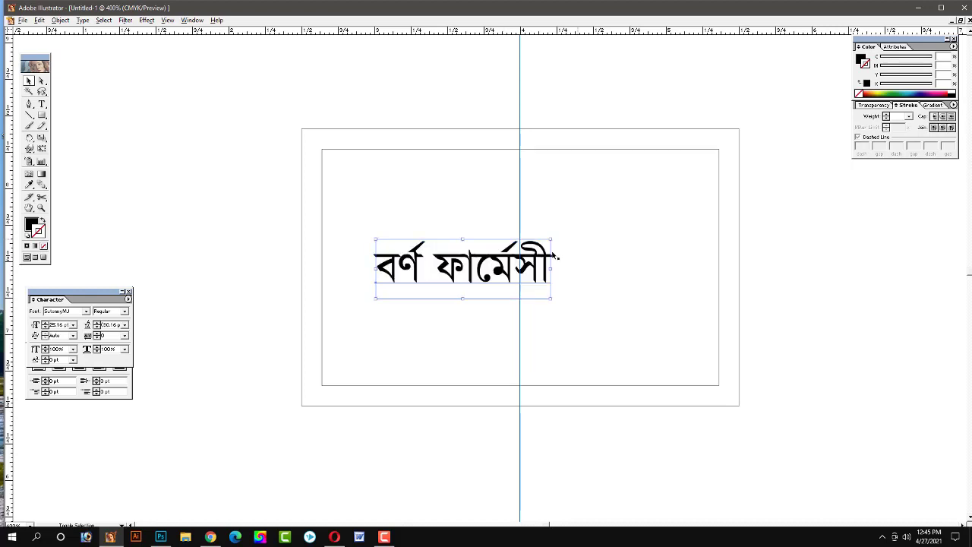
mouse_move(529, 266)
left_mouse_down()
mouse_move(678, 265)
mouse_move(657, 333)
left_mouse_up()
left_click(795, 284)
left_click(813, 288)
left_click_drag(701, 305, 672, 325)
left_click(753, 351)
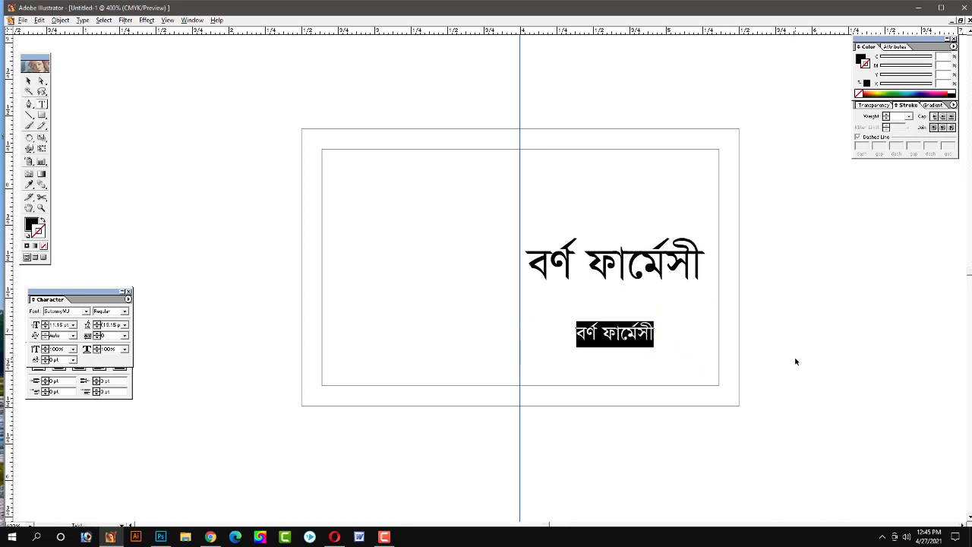
Replace the copy's text with the tagline 'এখানে সকল প্রকার েদশবিদেশিওষধ সূলভ মেল্য বিক্রয় করা হয়'.
key("BackSpace")
type("এ")
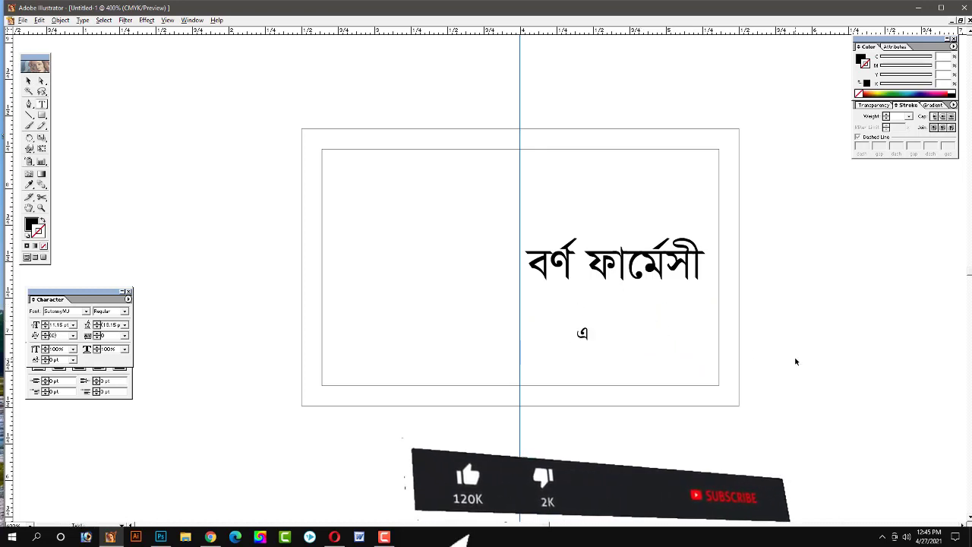
type("খানে")
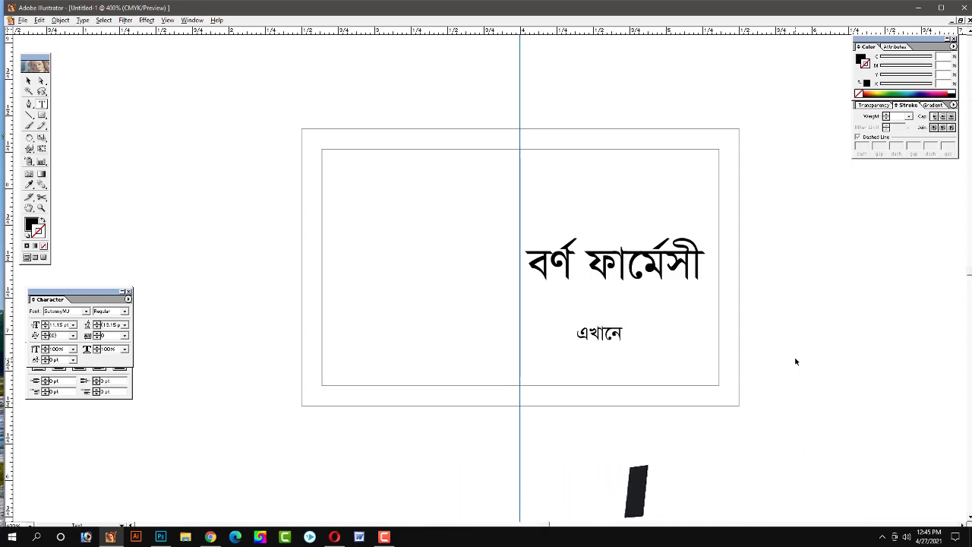
type(" সকল প্রকা")
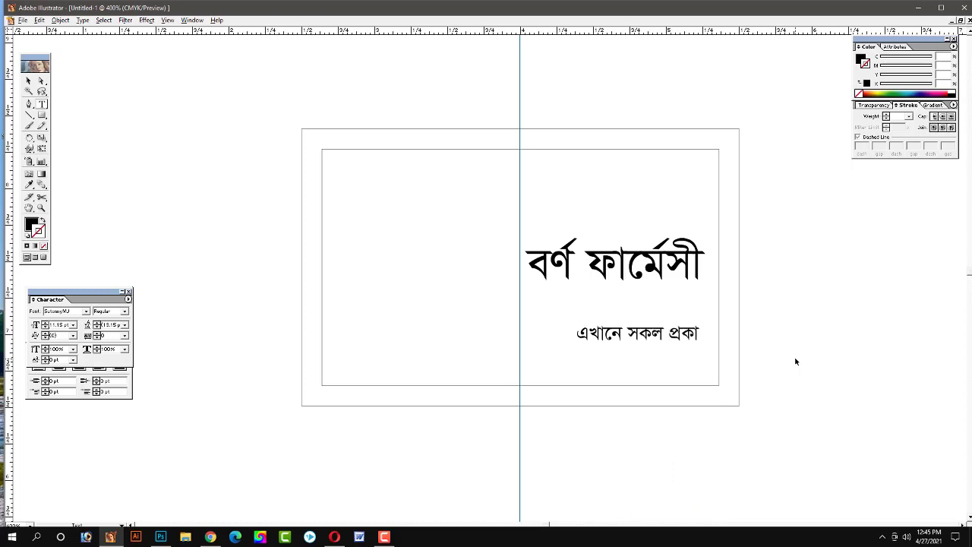
type("র েদ")
type("শি-")
type("বি")
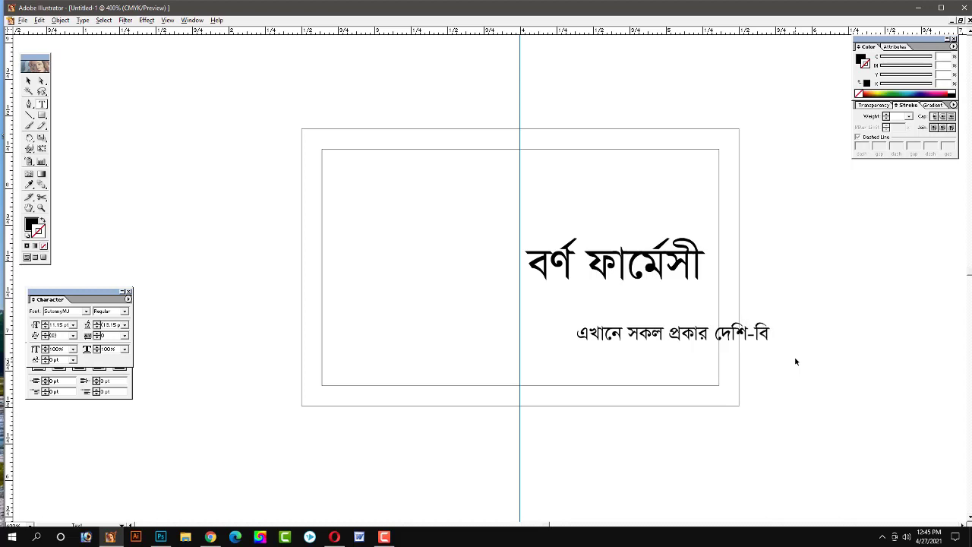
type("দে")
type("শি")
type("ও")
type("ষ")
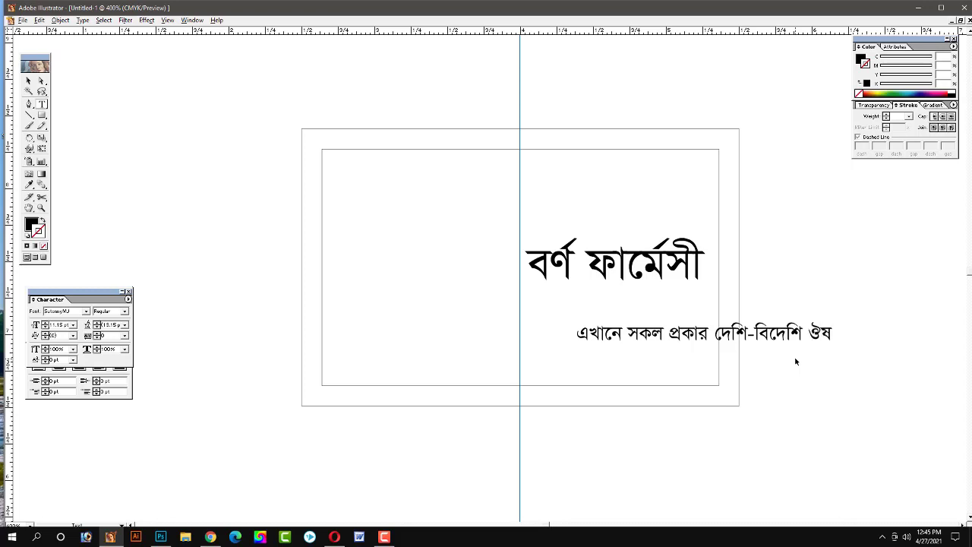
type("ধ")
type(" সূল")
type("ভ")
type(" মূ")
type("ে")
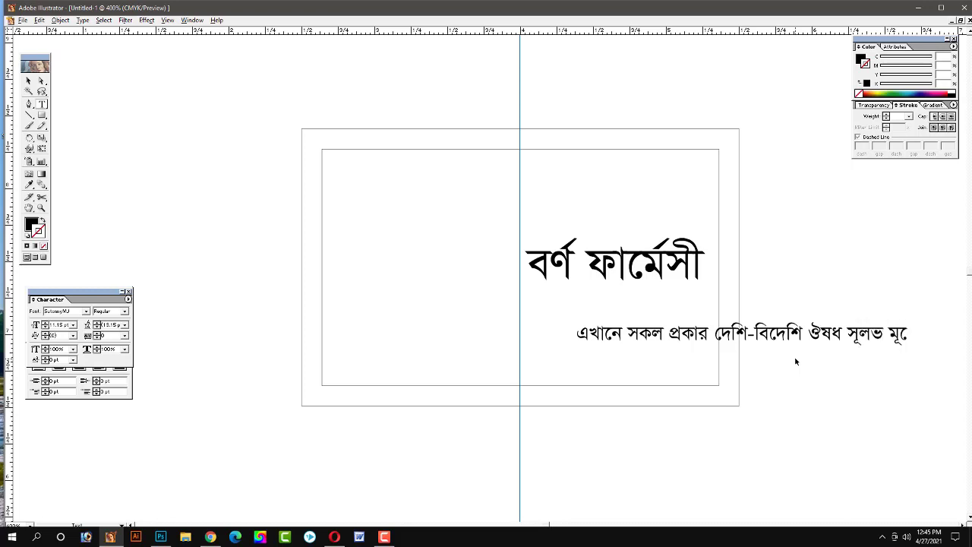
type("ল্যে")
type(" বিক্রয়")
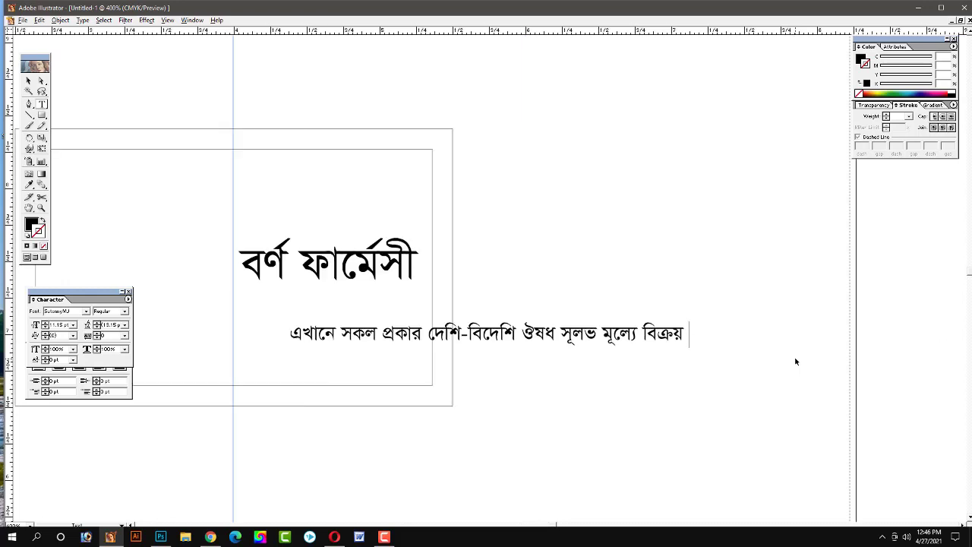
type(" করা হয়।")
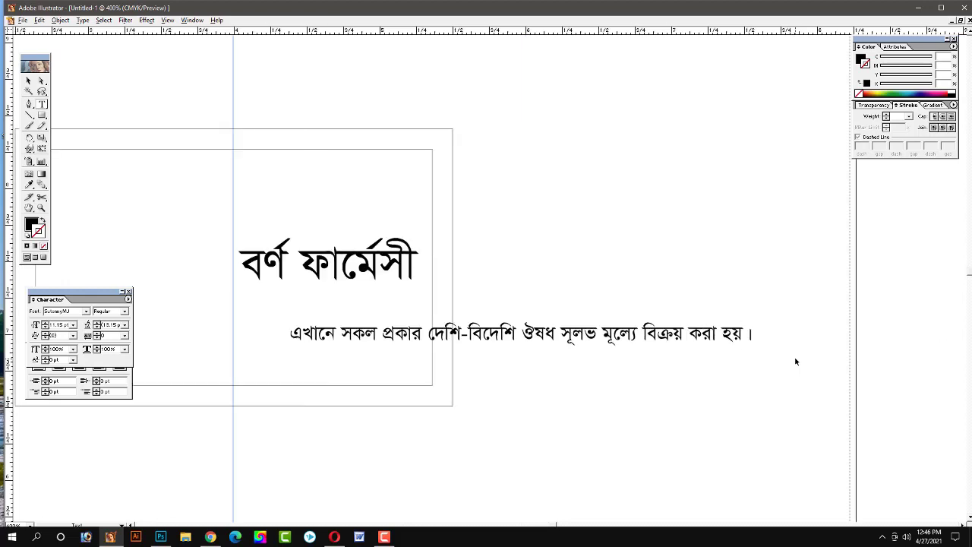
key("Escape")
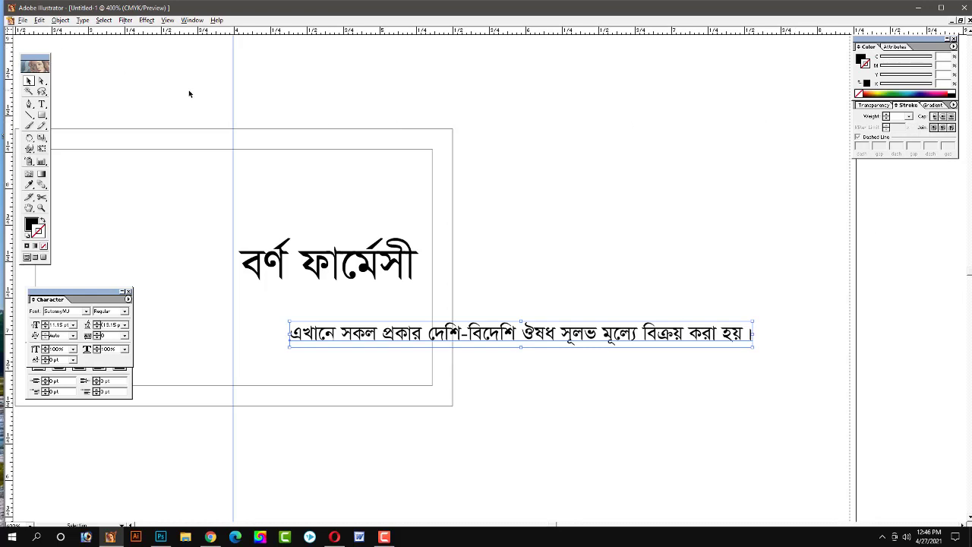
Set the tagline to 9 pt and position it just below the shop name.
left_click(405, 252)
scroll(518, 286, "left", 5)
left_click_drag(720, 326, 525, 323)
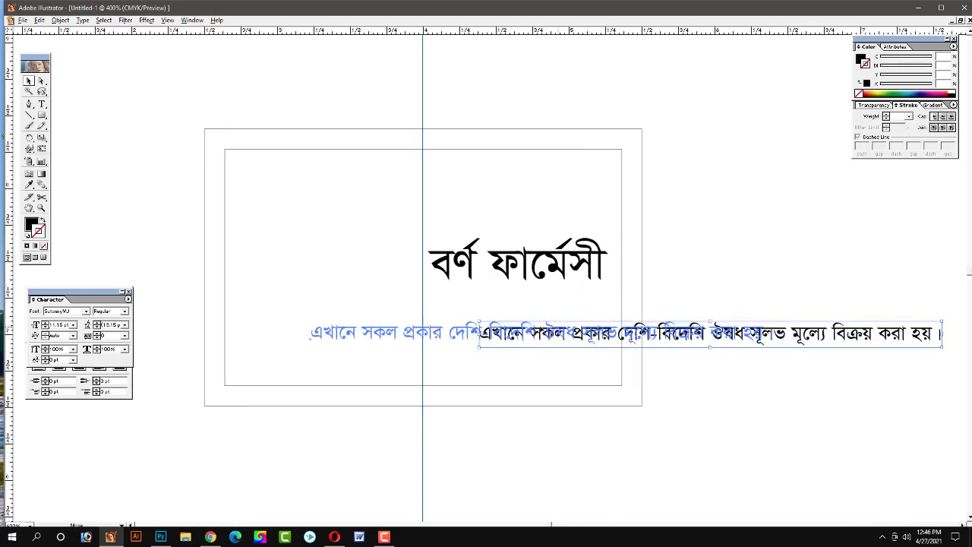
double_click(59, 325)
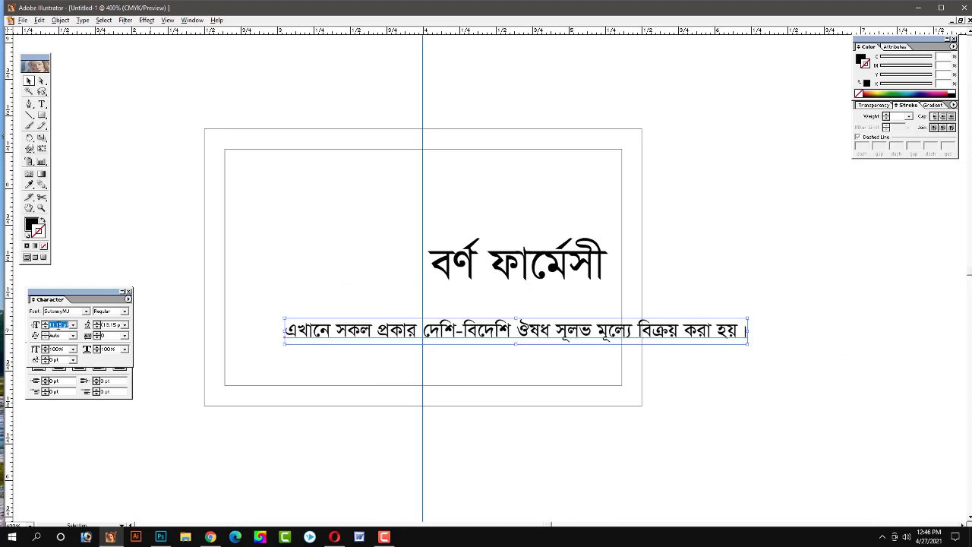
type("9")
key("Return")
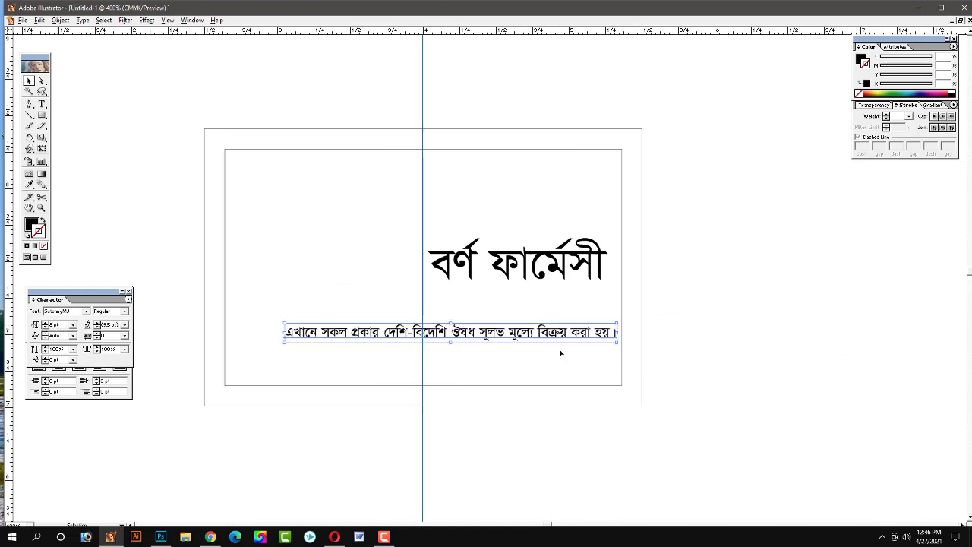
left_click_drag(600, 336, 597, 140)
left_click(757, 324)
Rewrite the top copy as the proprietor label প্রোপ্রাইটর and move it top-right.
left_click(931, 219)
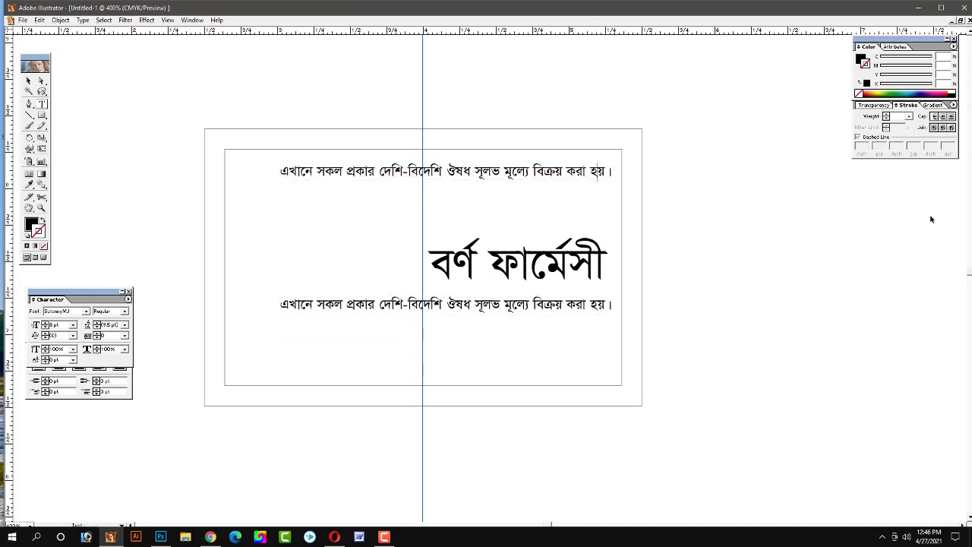
type("crz")
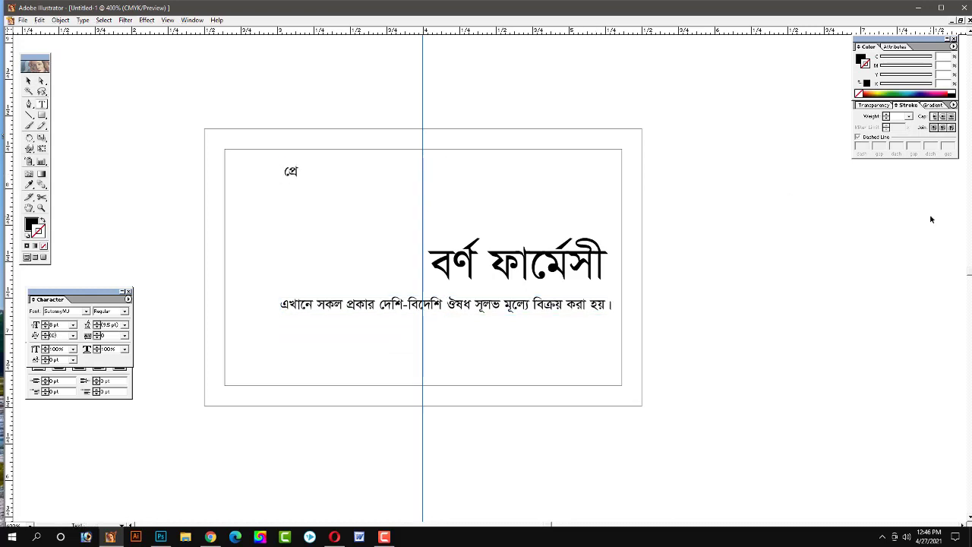
type("rzfgd")
type("t v")
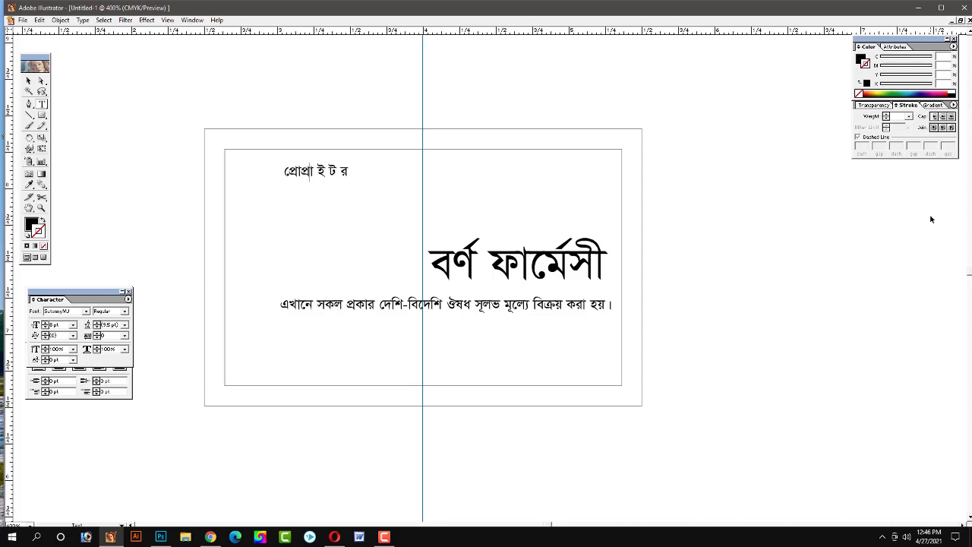
key("Escape")
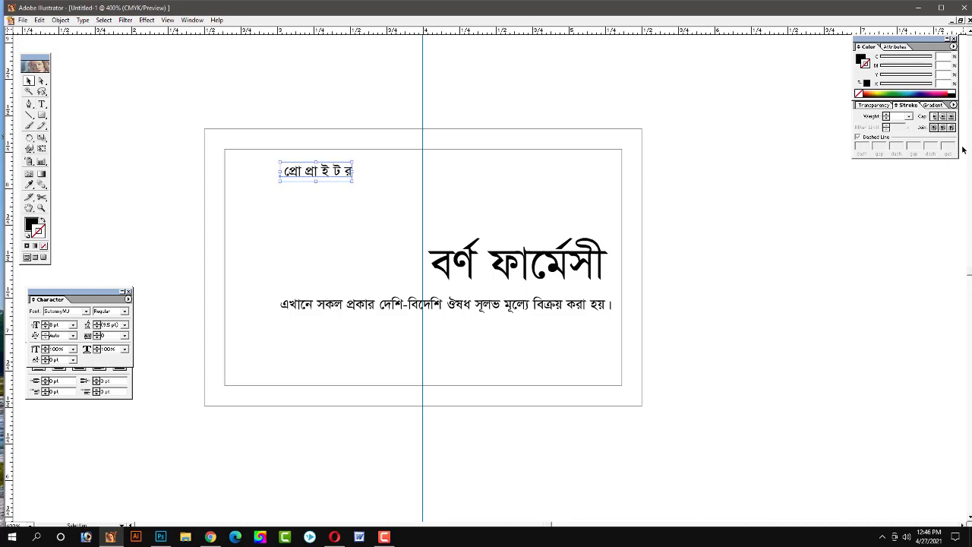
mouse_move(337, 173)
left_mouse_down()
mouse_move(608, 172)
mouse_move(600, 185)
left_mouse_up()
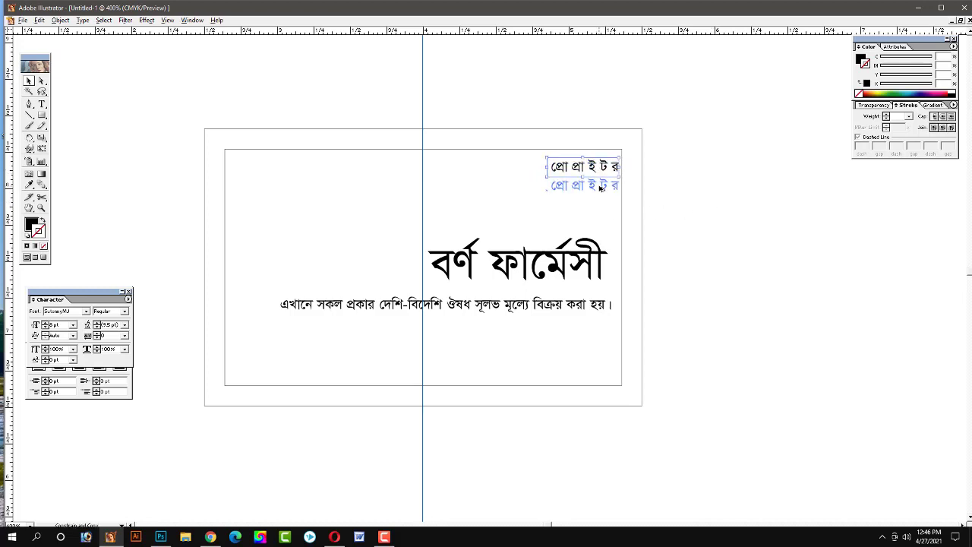
Replace the copied label with the Bengali mobile-number label and the phone number.
double_click(600, 185)
key("ctrl+a")
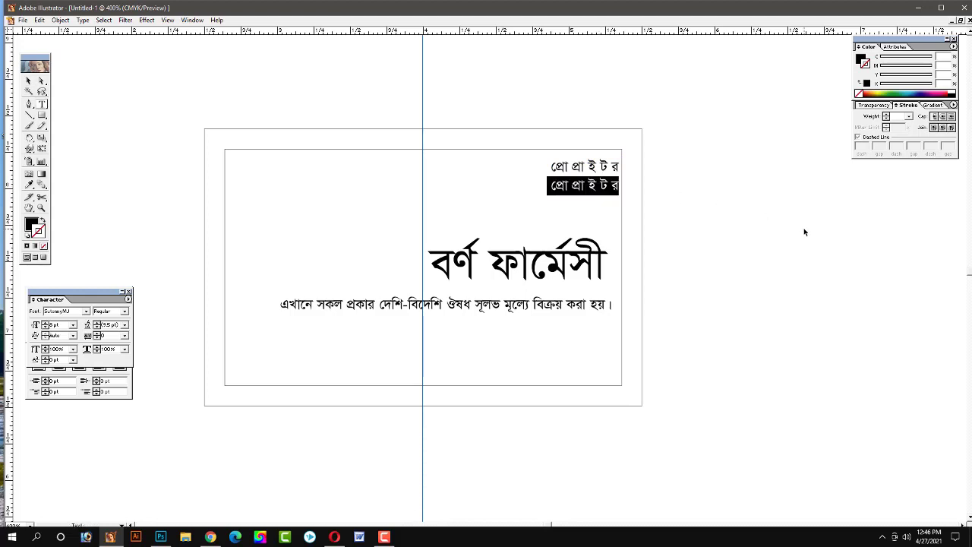
key("BackSpace")
type("েমা")
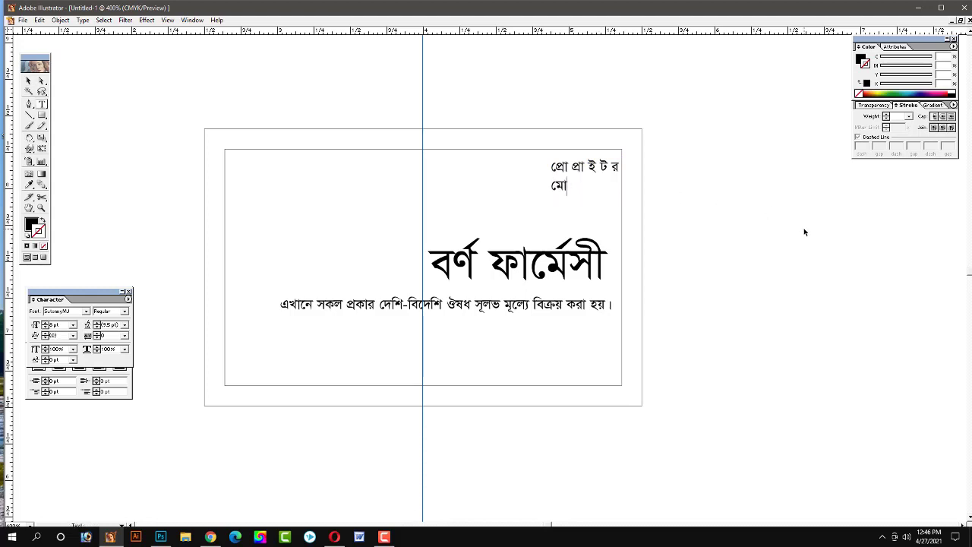
type("বাইল নাম")
type("্বার:")
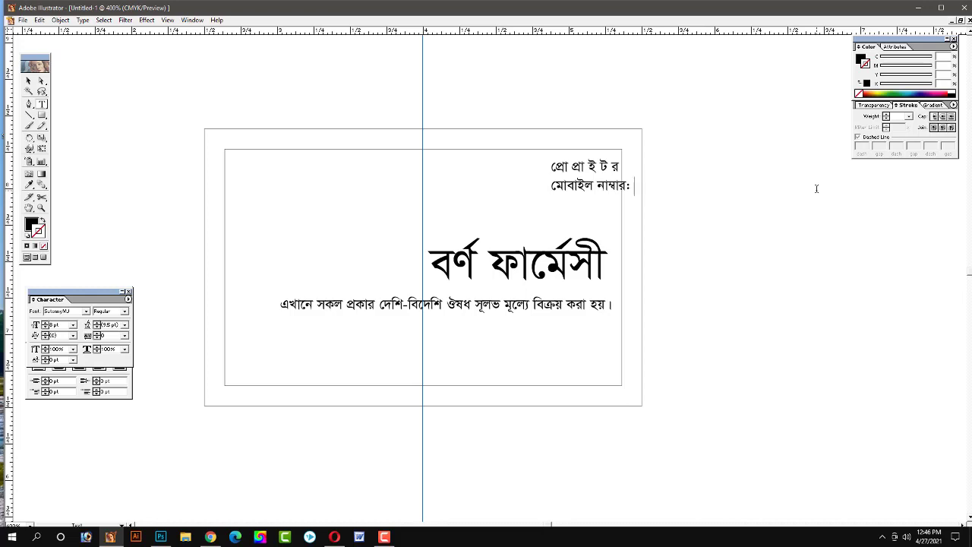
type("০১")
type("৯")
type(" ০০ ০০")
type(" ০০ ০০")
key("Escape")
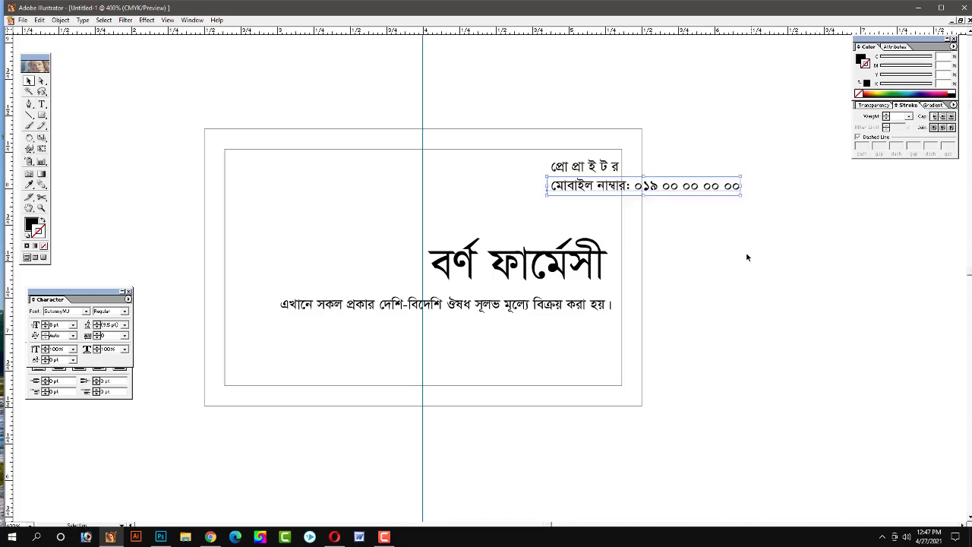
Align the number line to the card's right margin and raise the proprietor label slightly.
left_click_drag(729, 188, 609, 189)
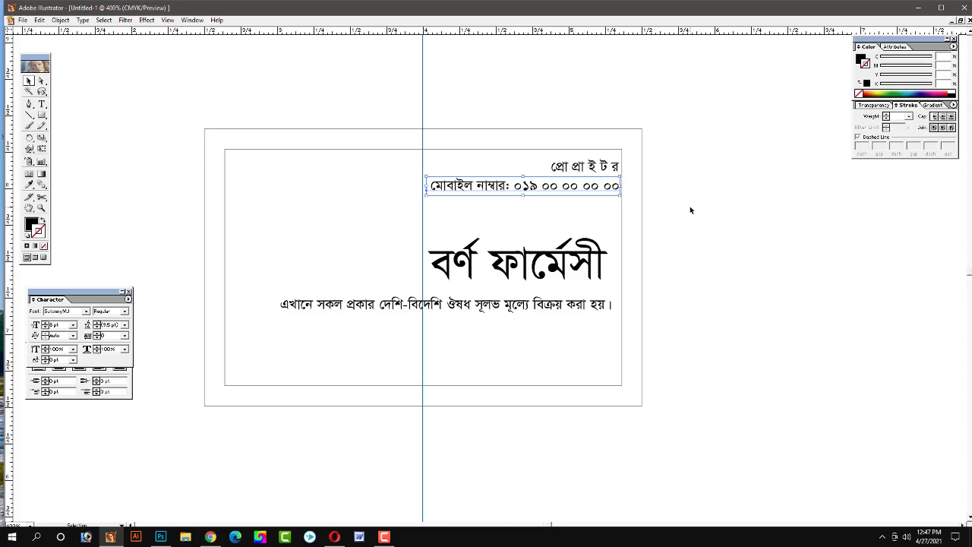
left_click(667, 201)
left_click_drag(592, 165, 605, 194)
left_click(615, 166)
key("t")
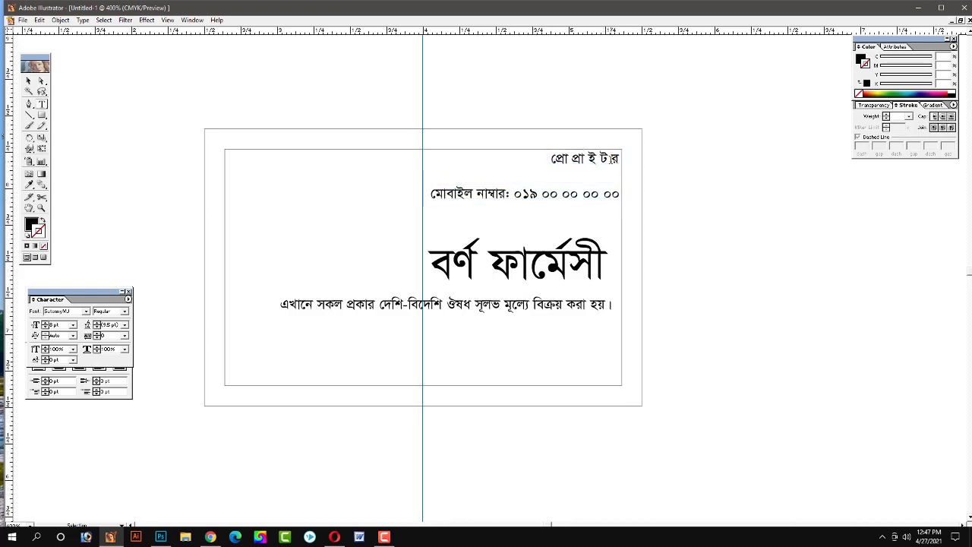
key("Escape")
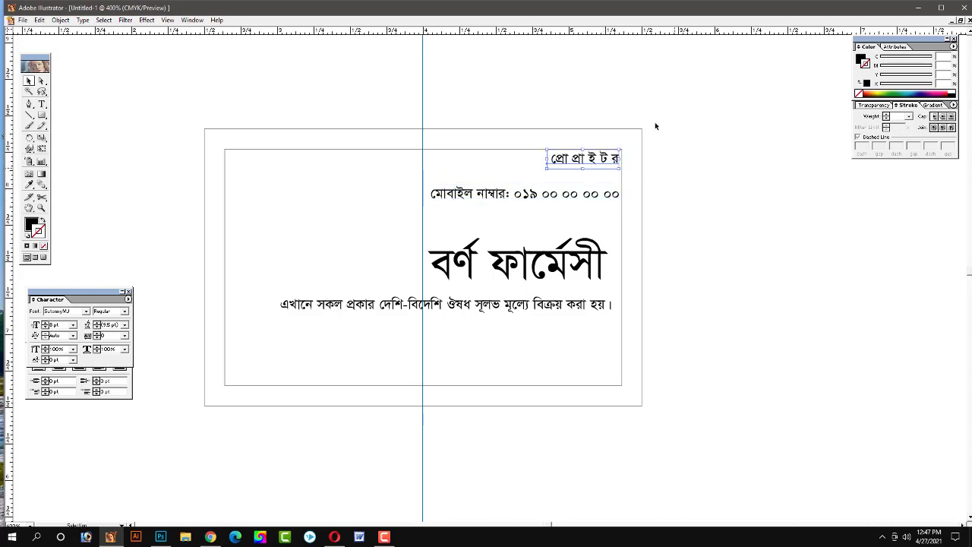
Duplicate the mobile-number line upward and replace its text with the proprietor's full name.
left_click(683, 234)
left_click_drag(607, 195, 607, 175)
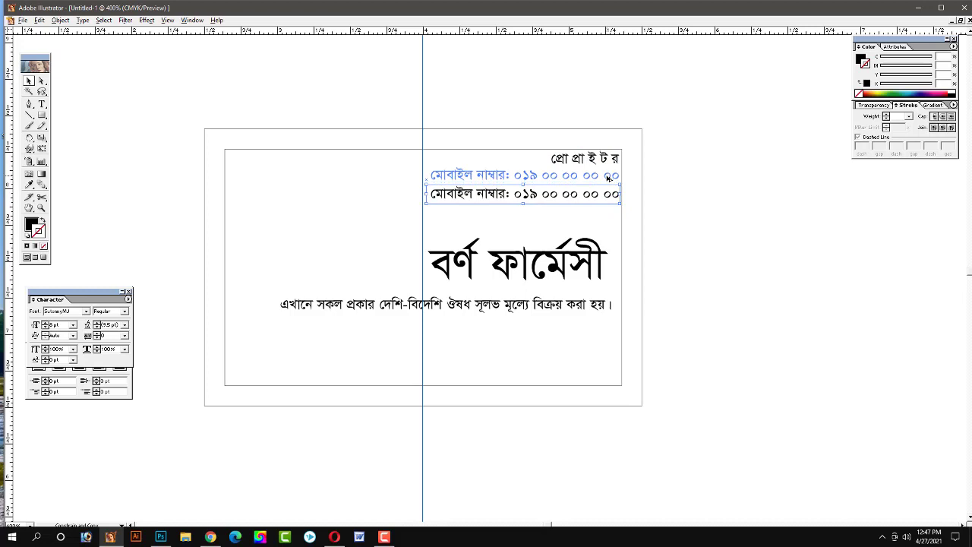
left_click(829, 216)
key("ctrl+a")
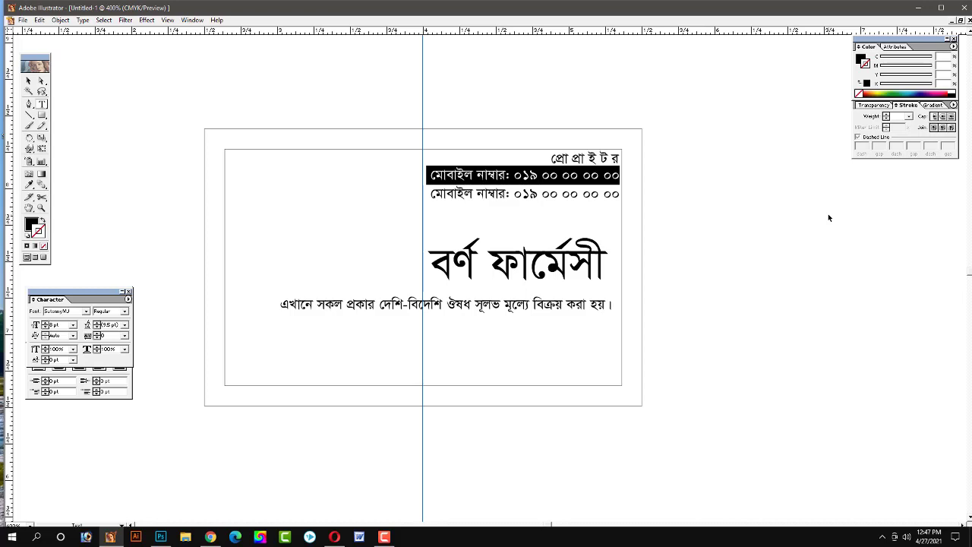
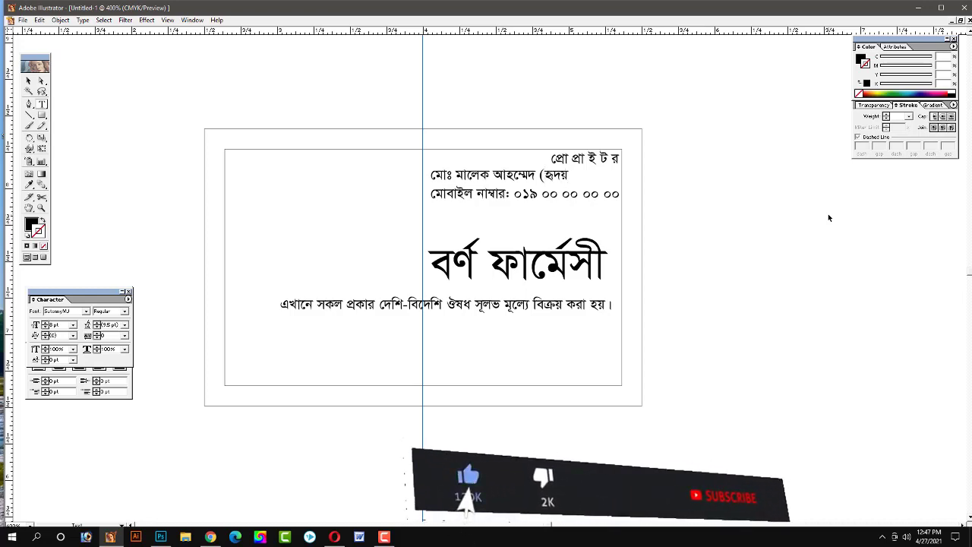
key("Escape")
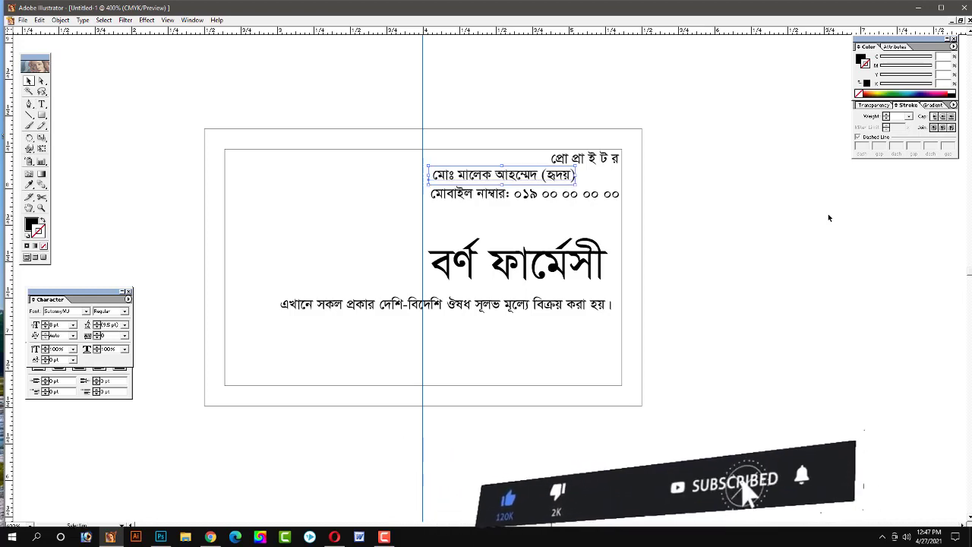
Nudge the name line right and the mobile-number line up to align the block.
key("Right")
key("Right")
key("Right")
key("Right")
key("Right")
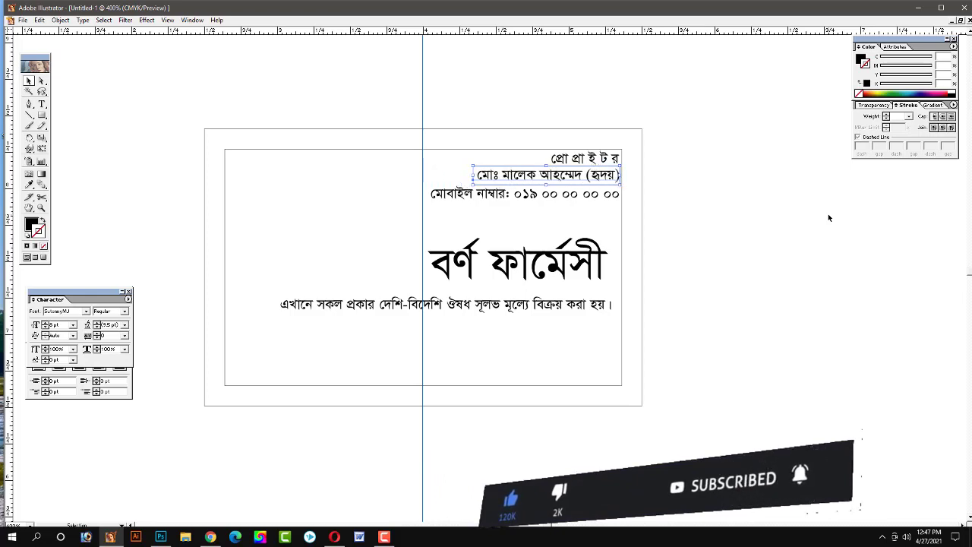
left_click(790, 243)
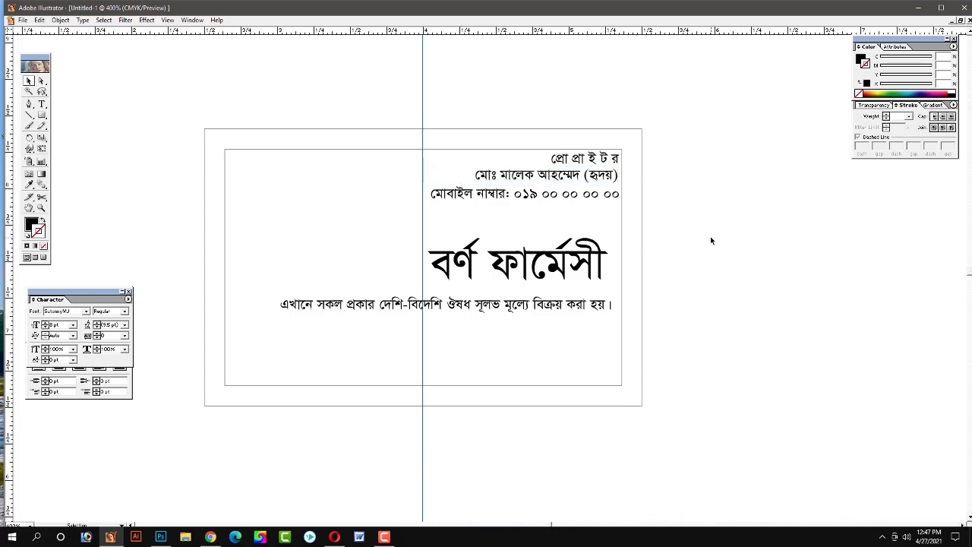
left_click(562, 199)
key("Up")
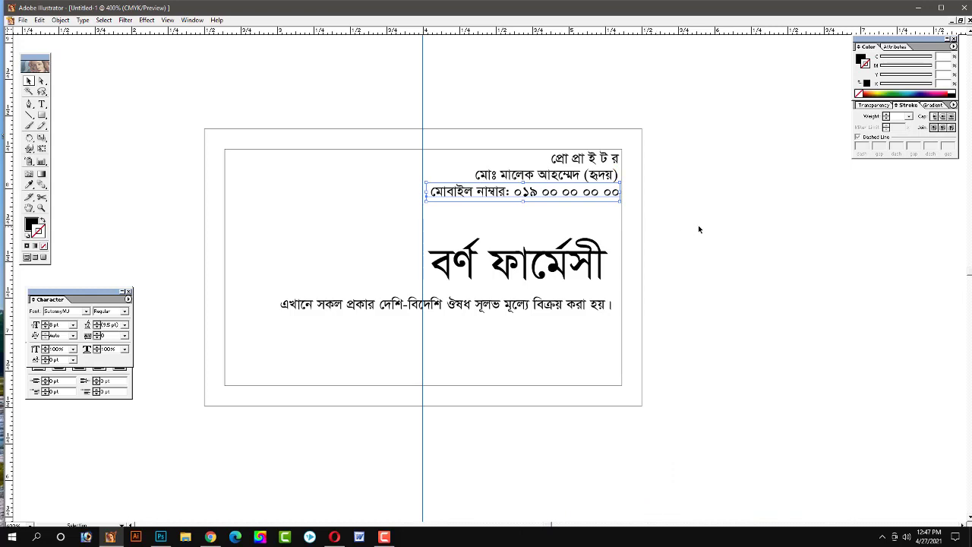
left_click(698, 229)
Shrink the outer card rectangle into a band along the bottom of the card.
left_click_drag(525, 298, 562, 283)
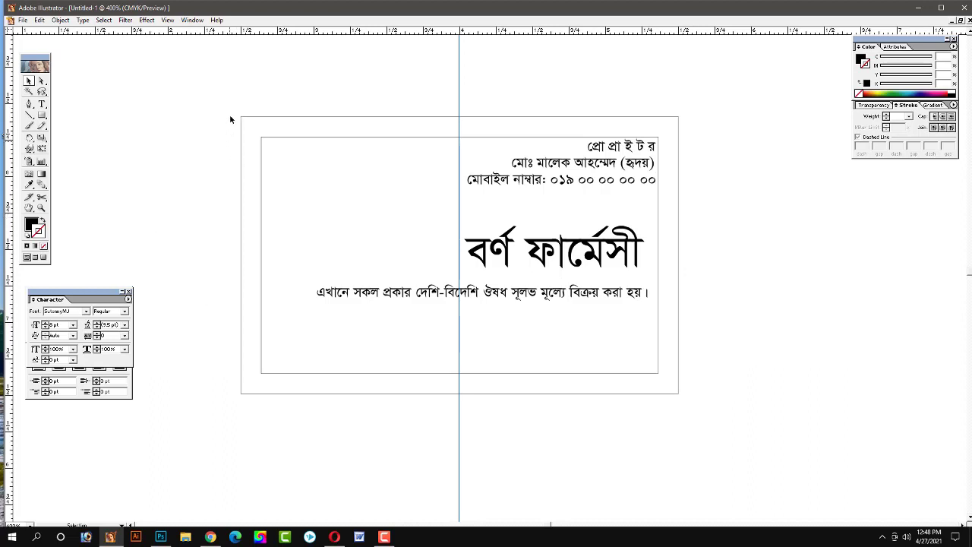
left_click_drag(233, 106, 244, 123)
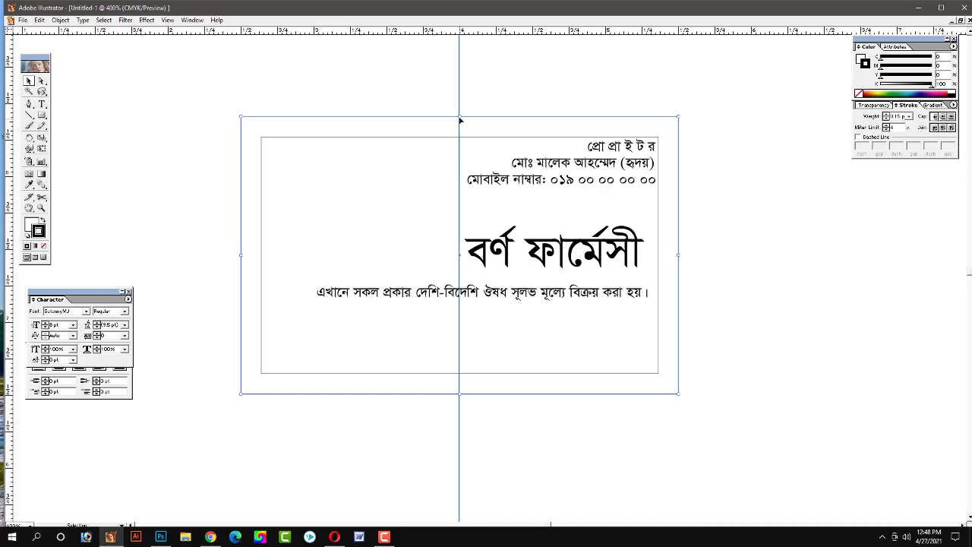
left_click_drag(459, 117, 481, 337)
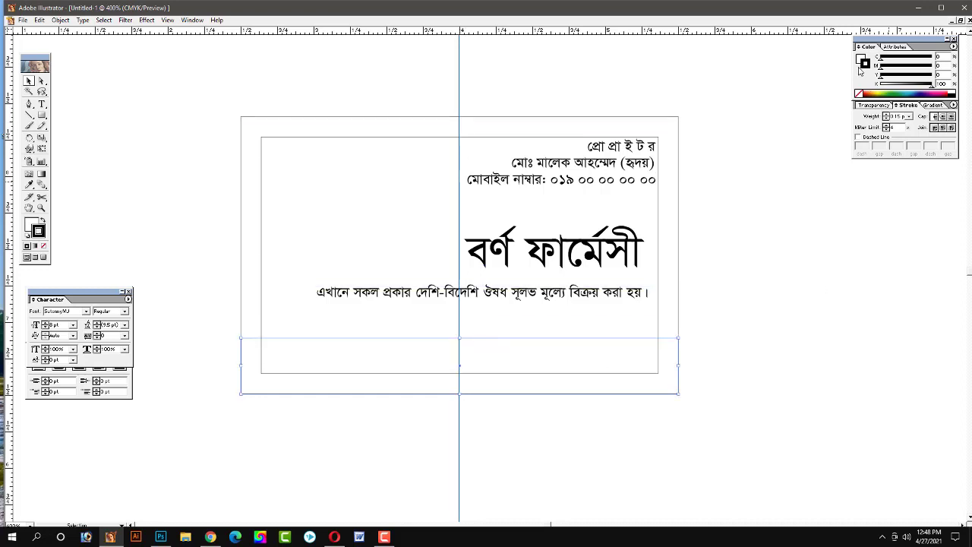
Give the band no stroke and a navy C100 M100 fill, and bring it to the front.
left_click(858, 94)
left_click(859, 60)
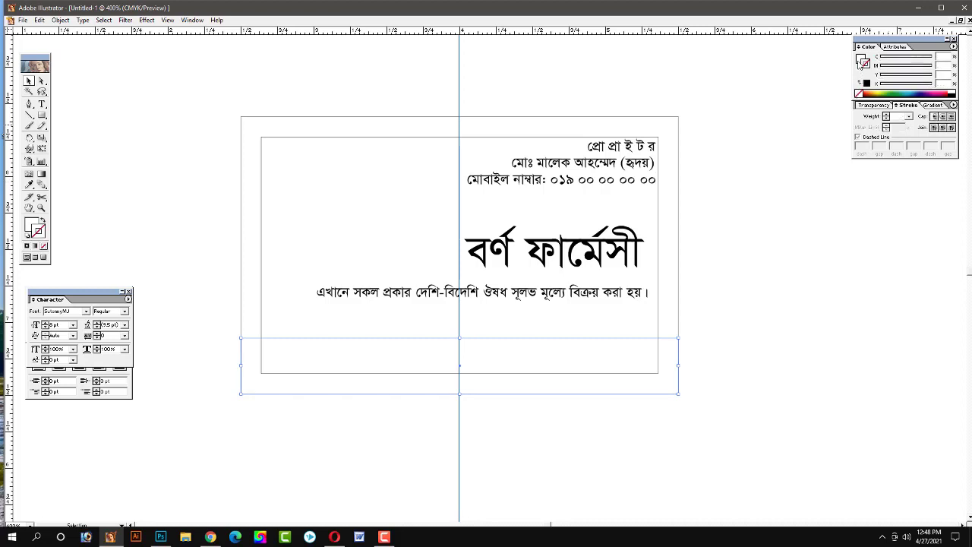
left_click(931, 58)
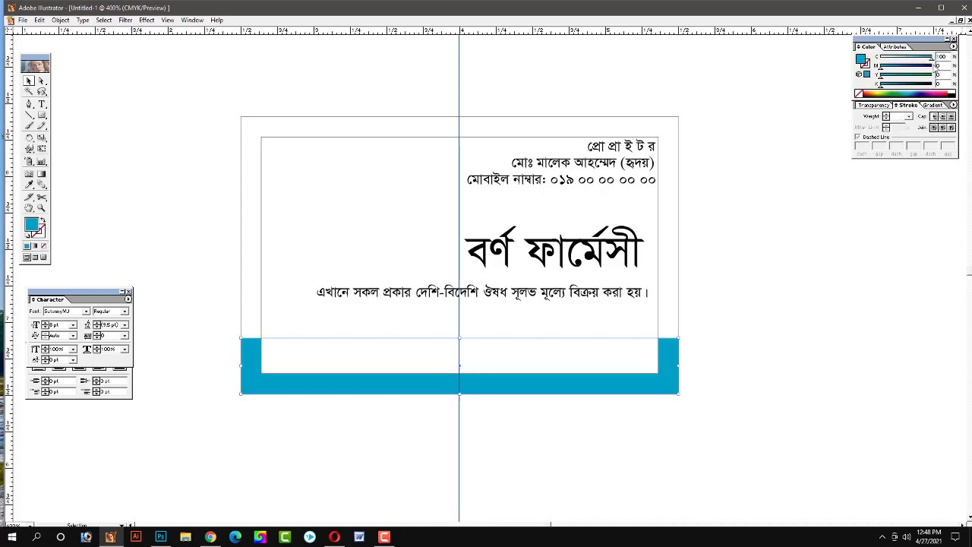
left_click(933, 67)
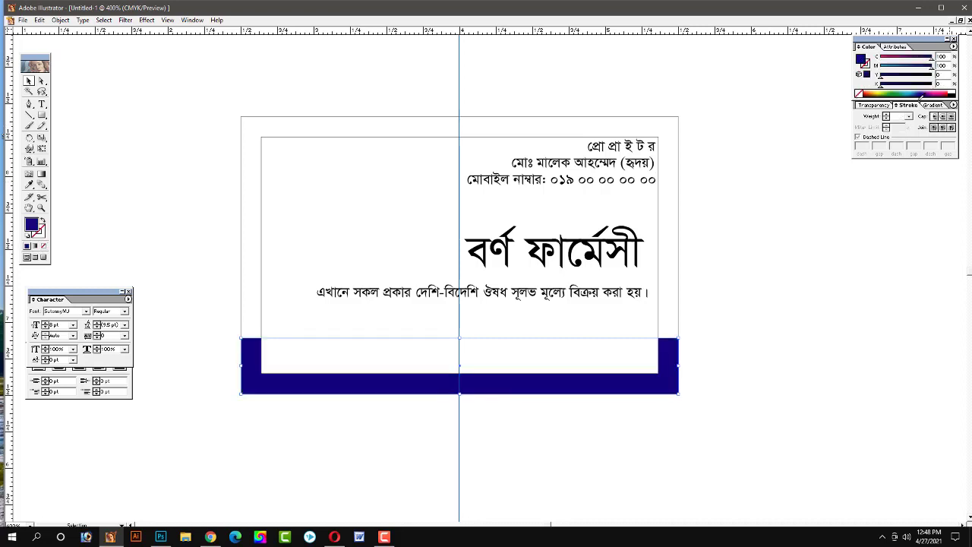
key("ctrl+shift+bracketright")
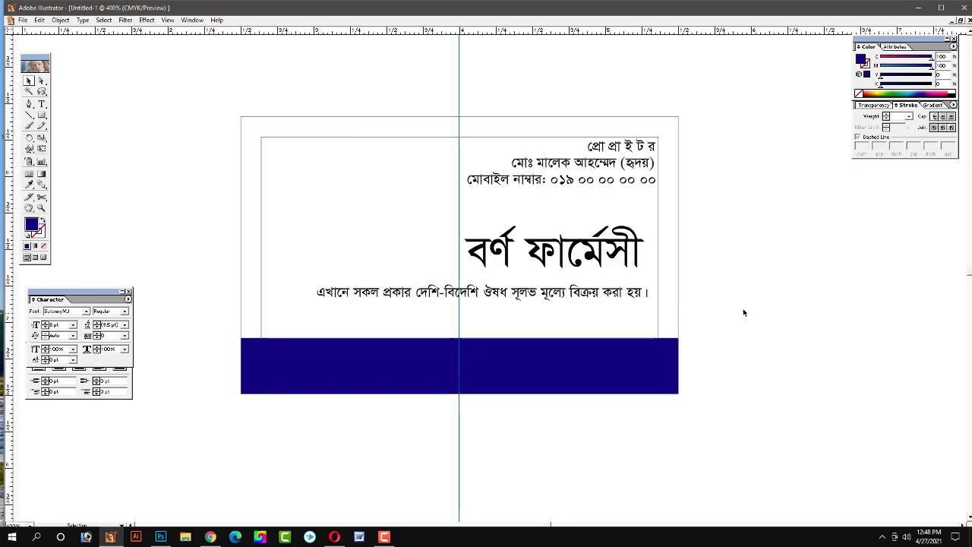
left_click(584, 298)
Copy the tagline down into the navy band and make it white.
left_click_drag(581, 295, 558, 355)
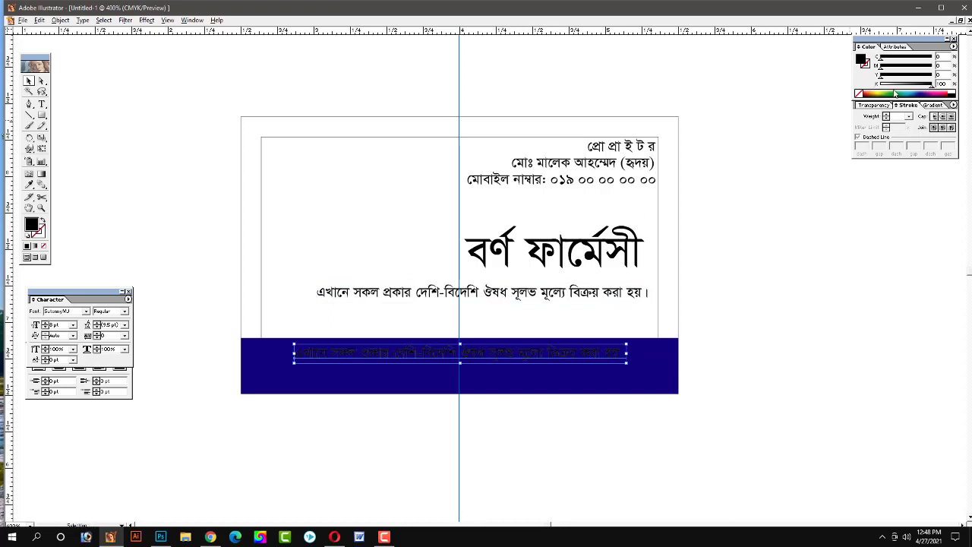
left_click(951, 92)
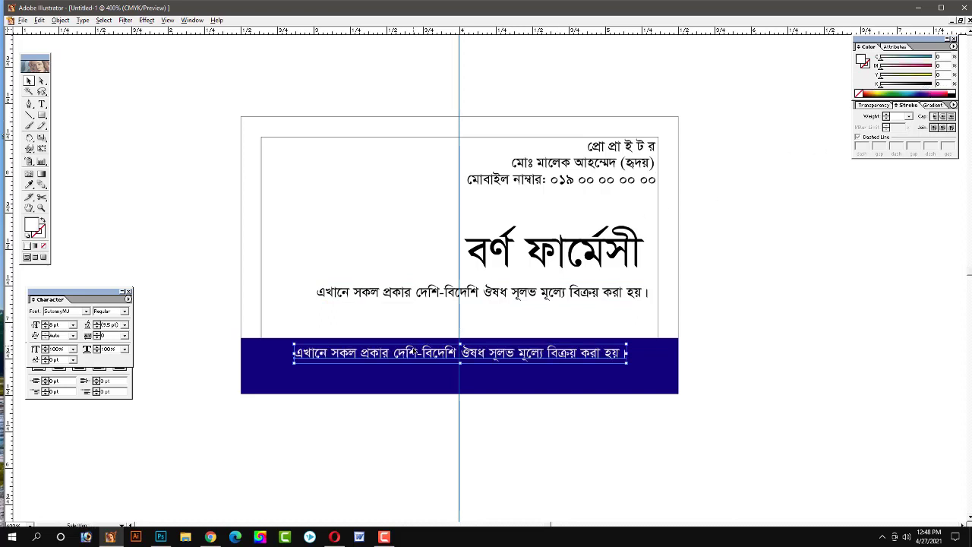
double_click(416, 353)
key("ctrl+a")
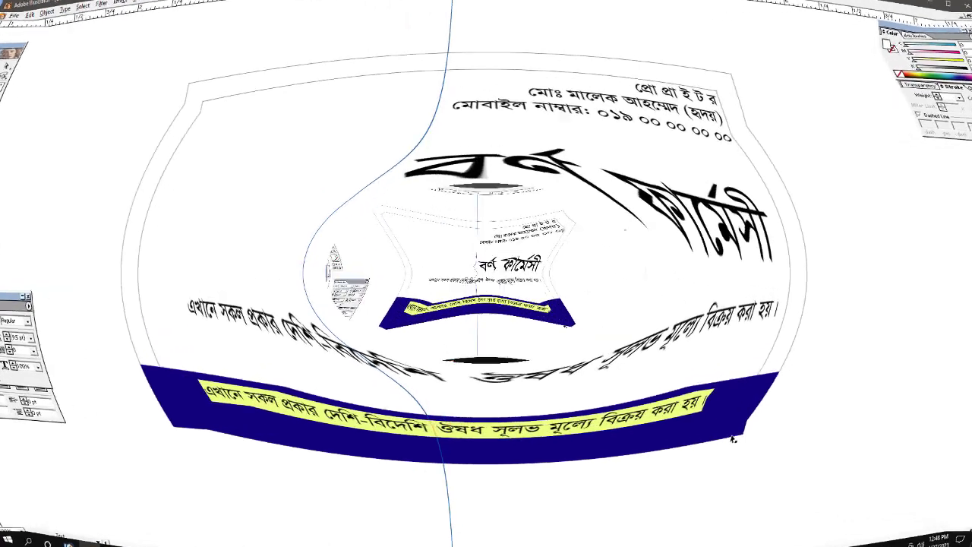
Replace the copied text with the address দোকানের ঠিকানা, স্থান, রোড, থানা, জেলা.
type("দ")
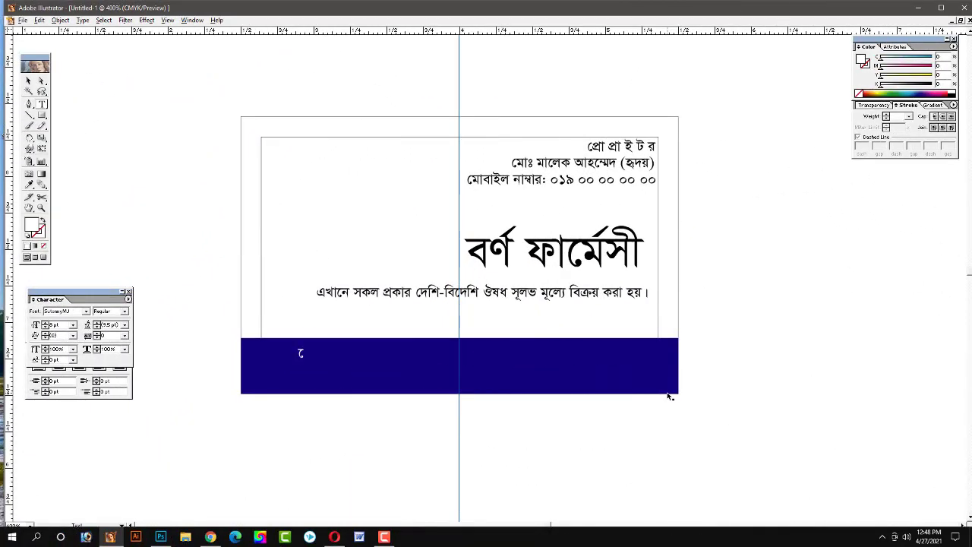
type("োকানে")
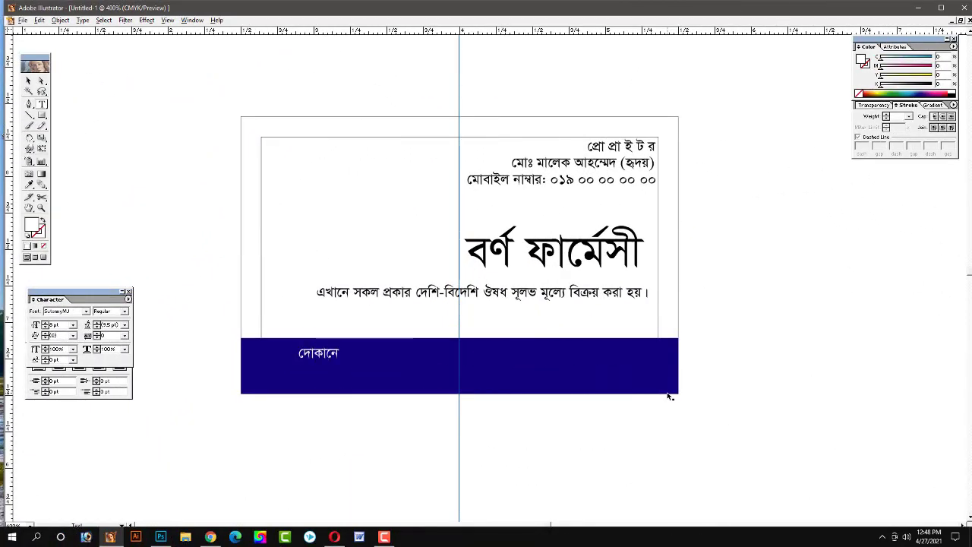
type("র দি")
key("BackSpace")
type("ঠিকানা,")
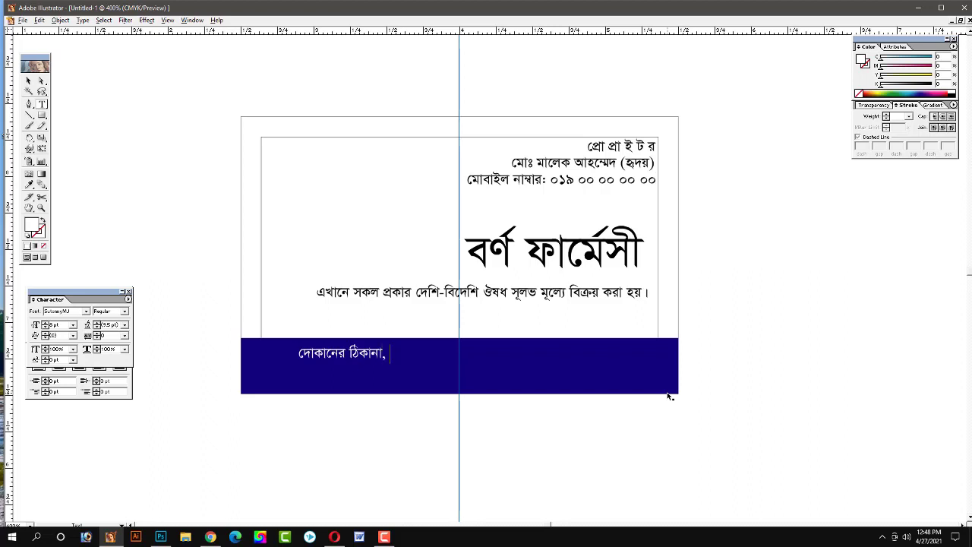
type("স্থান")
type(",")
type(" র")
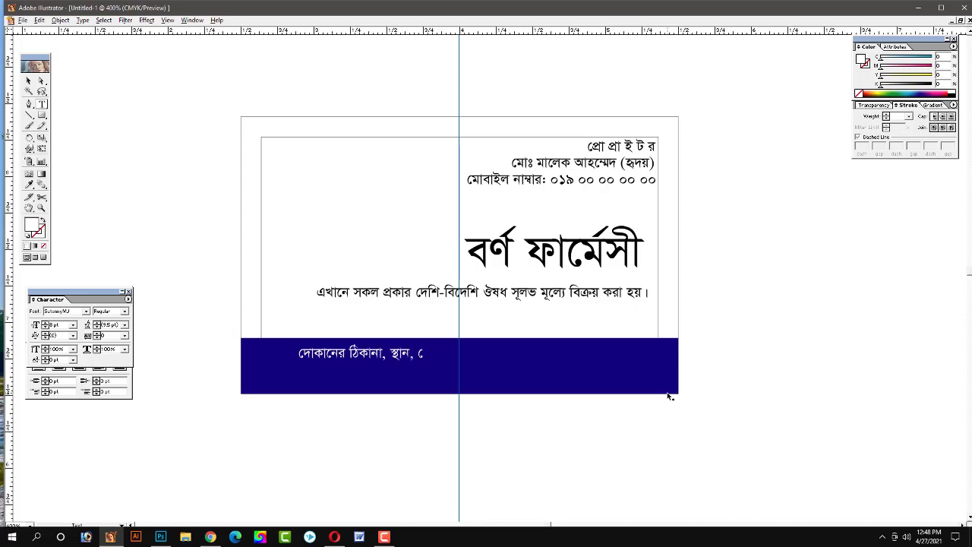
type("োড")
type("েজল")
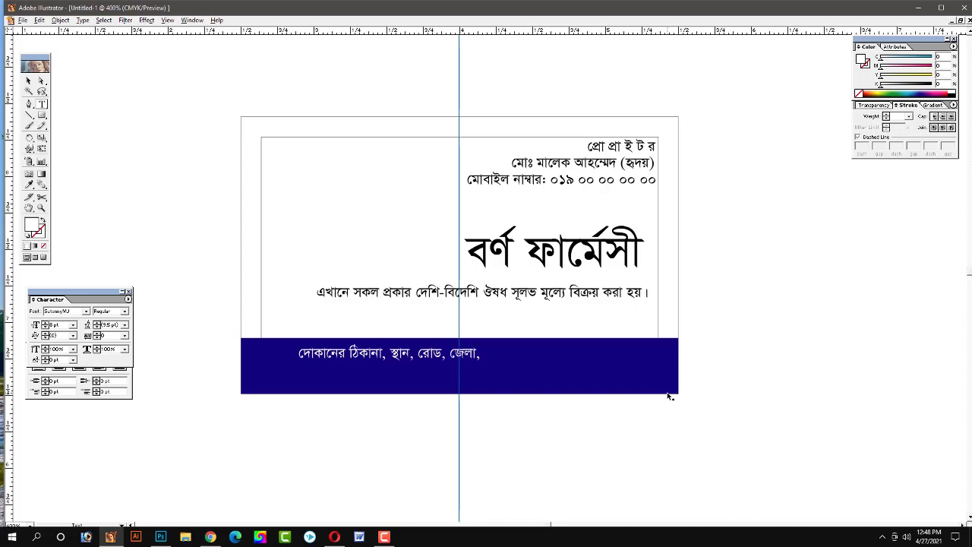
key("BackSpace")
key("BackSpace")
key("BackSpace")
key("BackSpace")
key("BackSpace")
type("থানা,")
type(" জেলা")
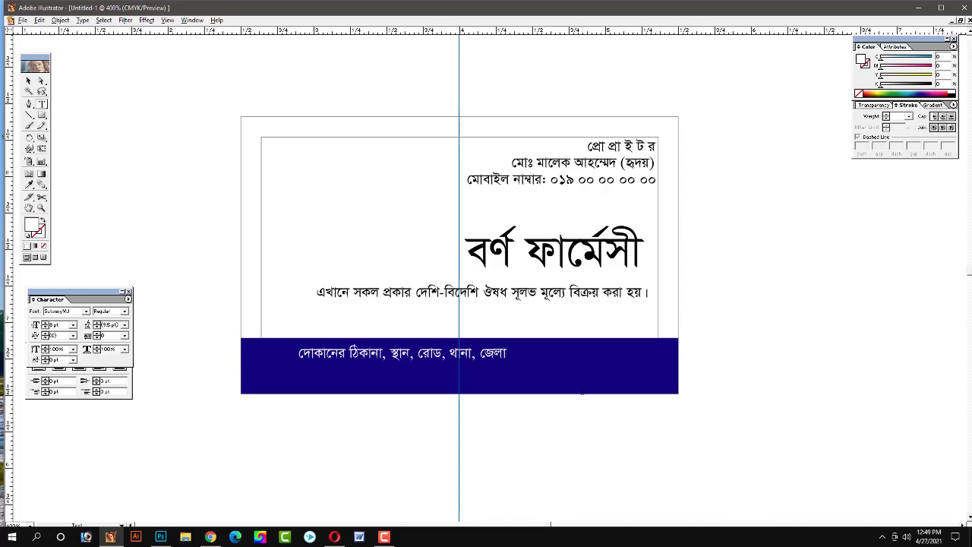
key("Escape")
Enlarge the address text, centre it in the navy band and make it bold.
left_click_drag(509, 348, 569, 340)
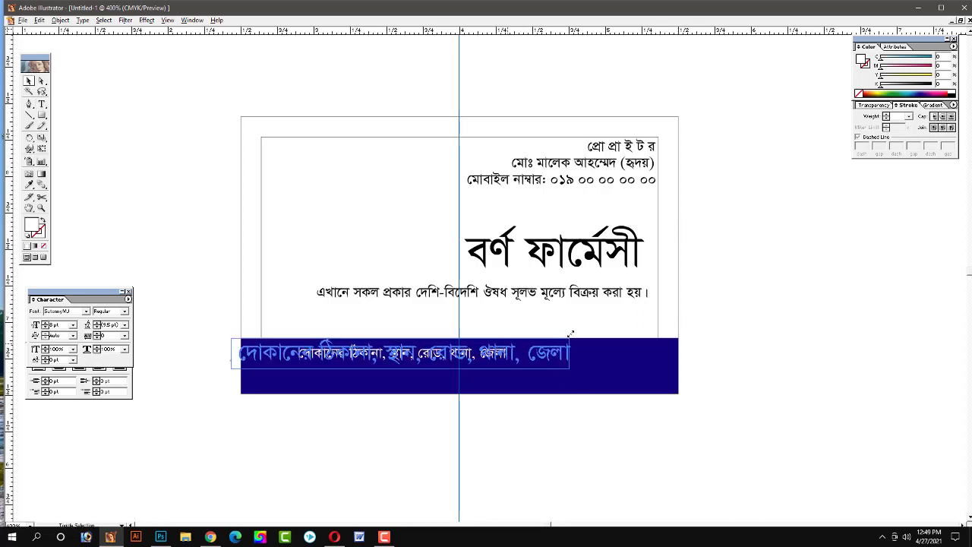
left_click_drag(648, 363, 661, 366)
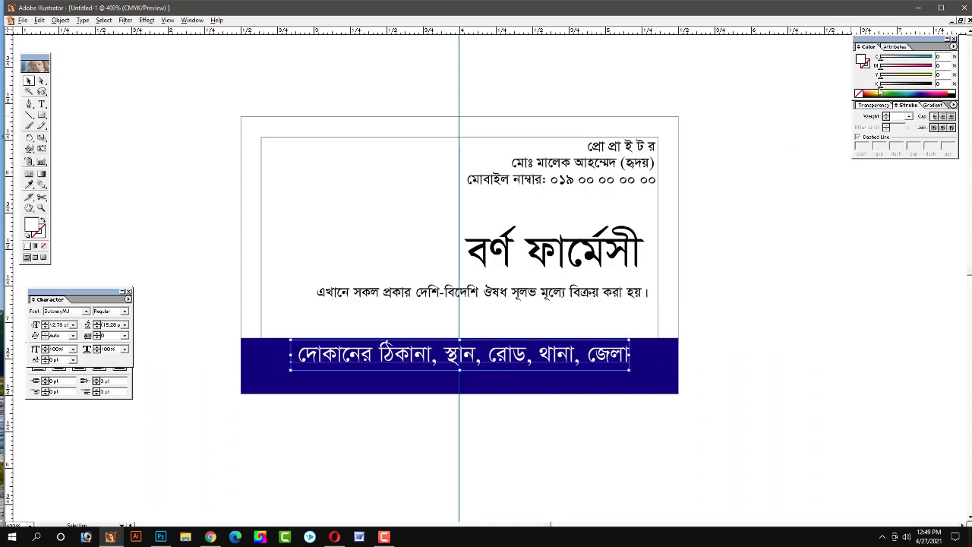
left_click(124, 312)
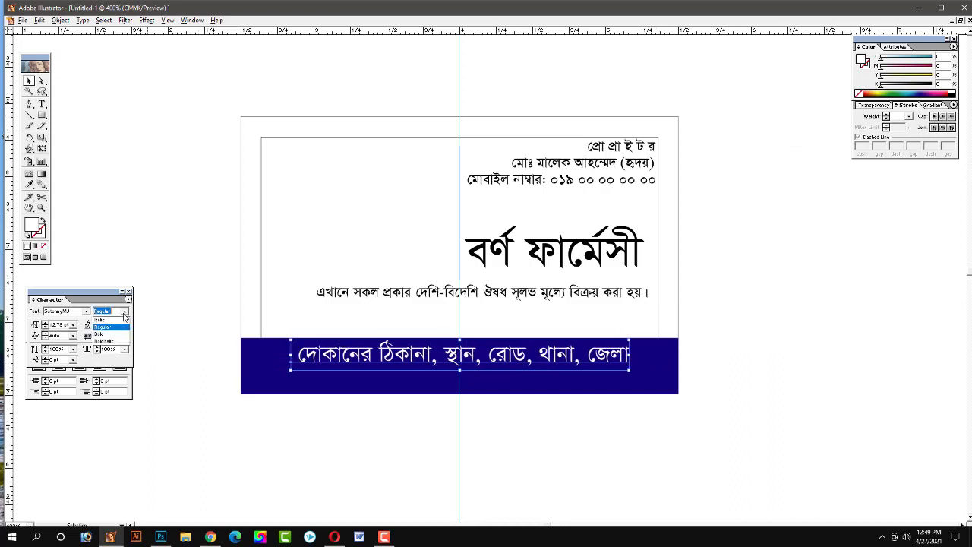
left_click(106, 326)
left_click(550, 372)
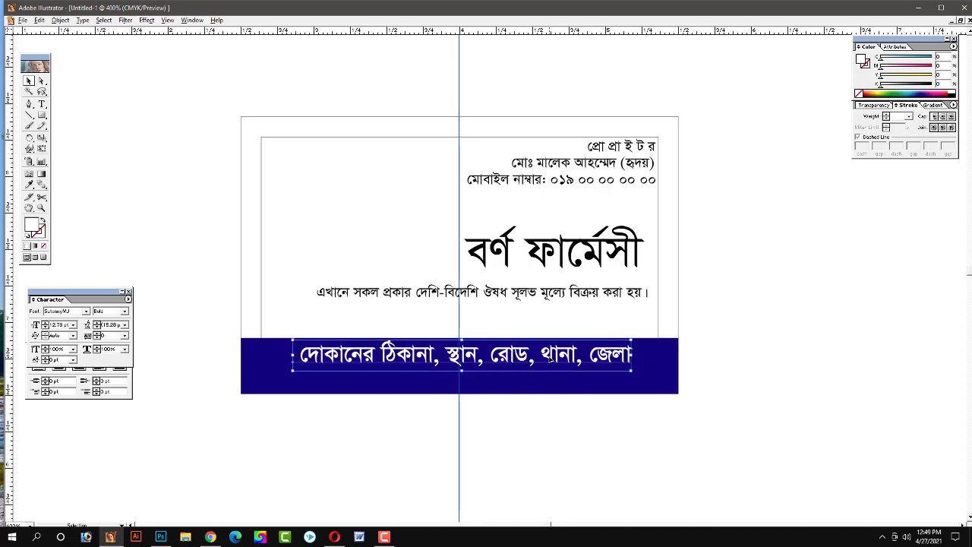
left_click(786, 363)
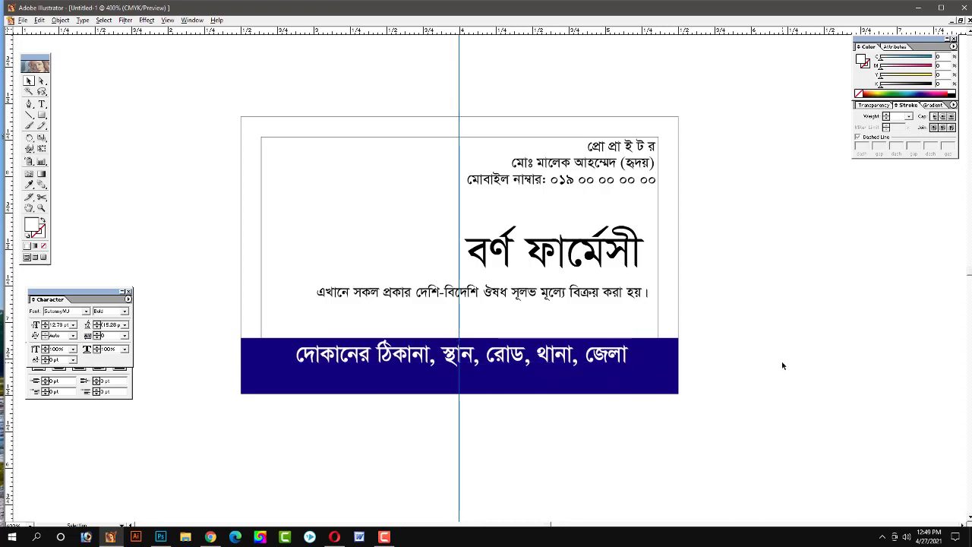
Delete the word স্থান from the address and shift the line to rebalance it.
double_click(460, 357)
left_click_drag(442, 355, 478, 357)
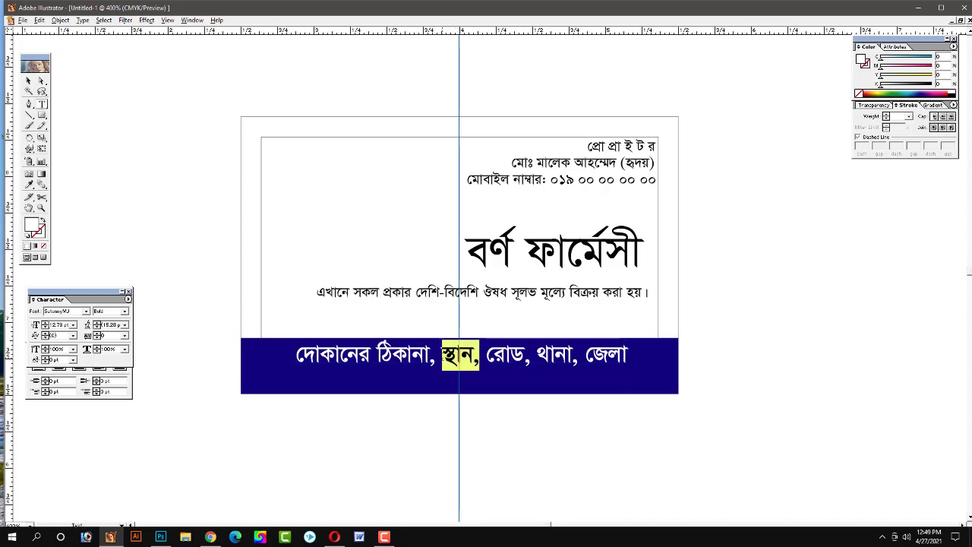
key("BackSpace")
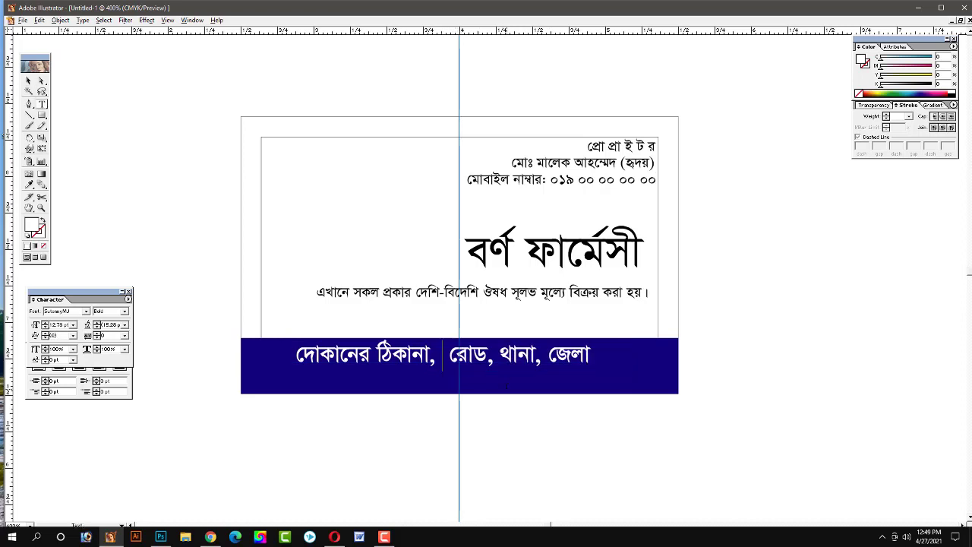
key("BackSpace")
left_click(516, 357)
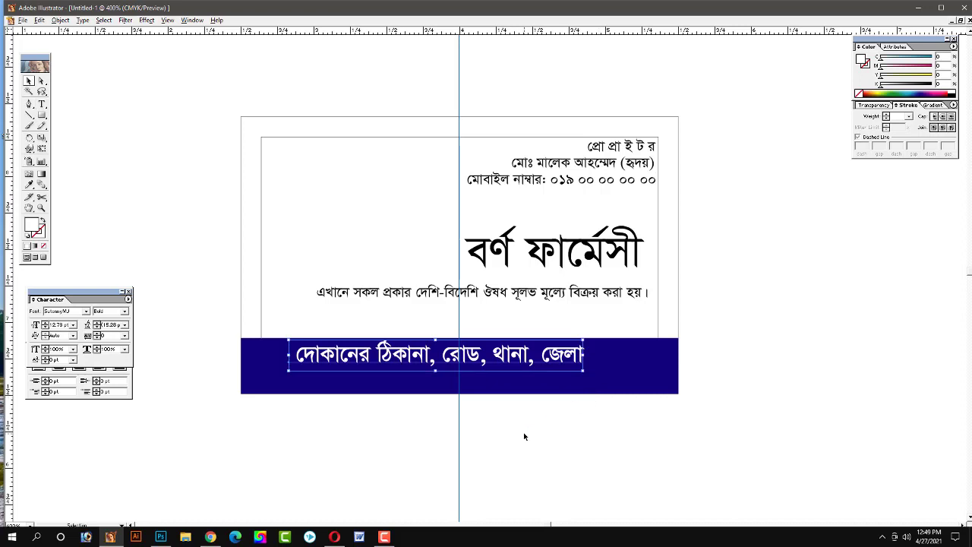
left_click_drag(522, 360, 529, 360)
key("shift+Right")
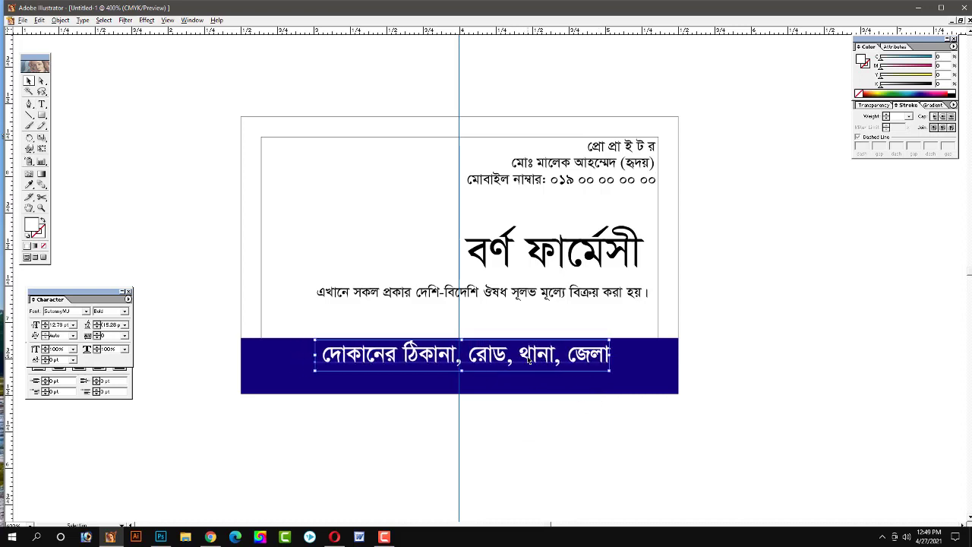
key("Left")
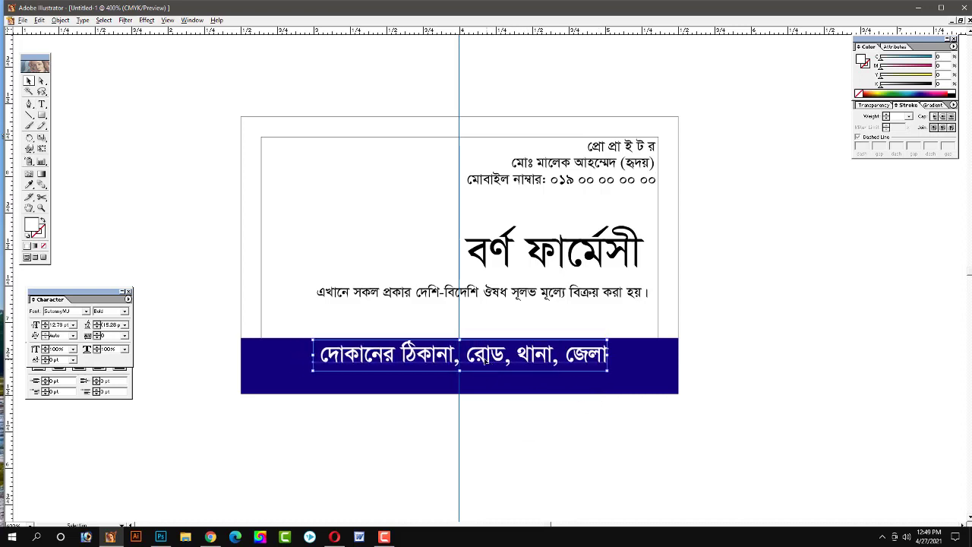
Insert মোড়, after রোড and nudge the address line left to recentre it.
double_click(511, 357)
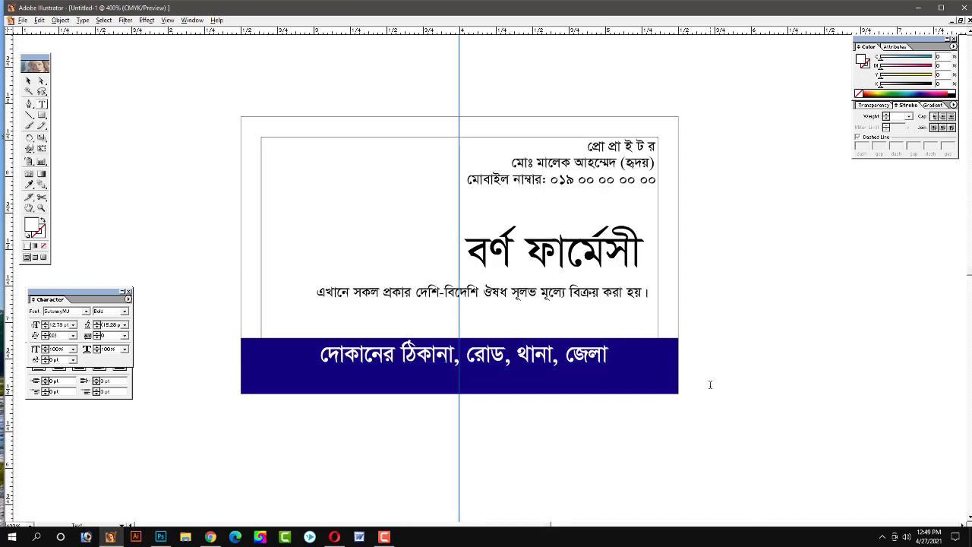
type("মোড় ")
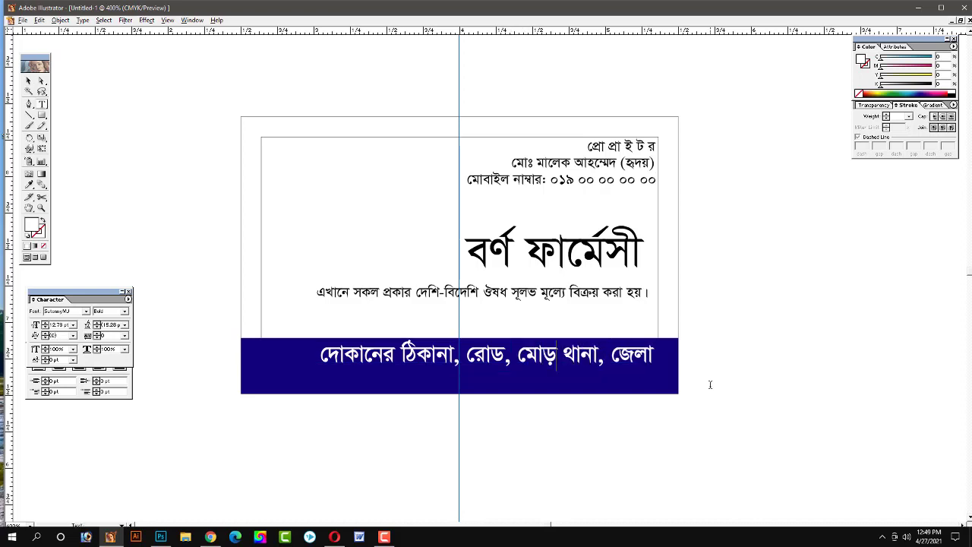
type(",")
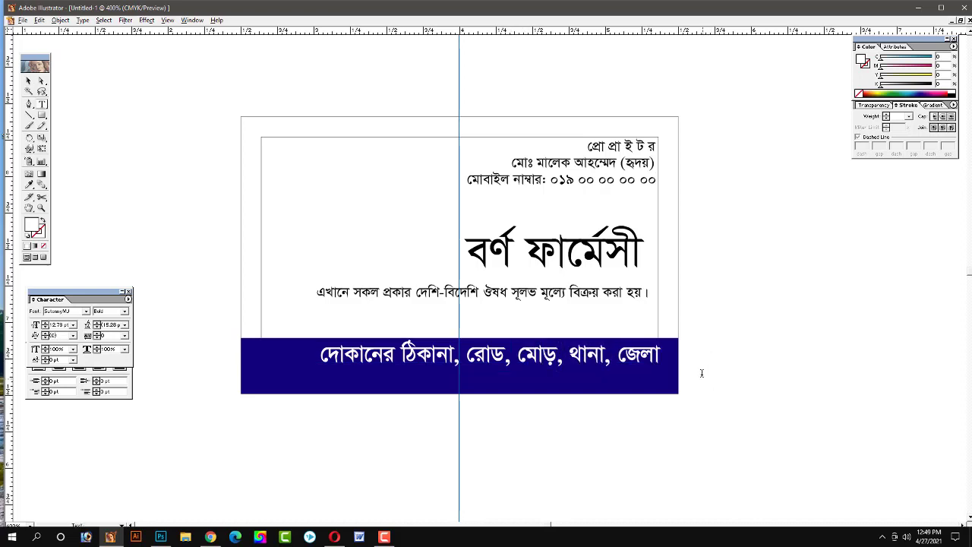
key("Escape")
key("Left")
key("Left")
key("Left")
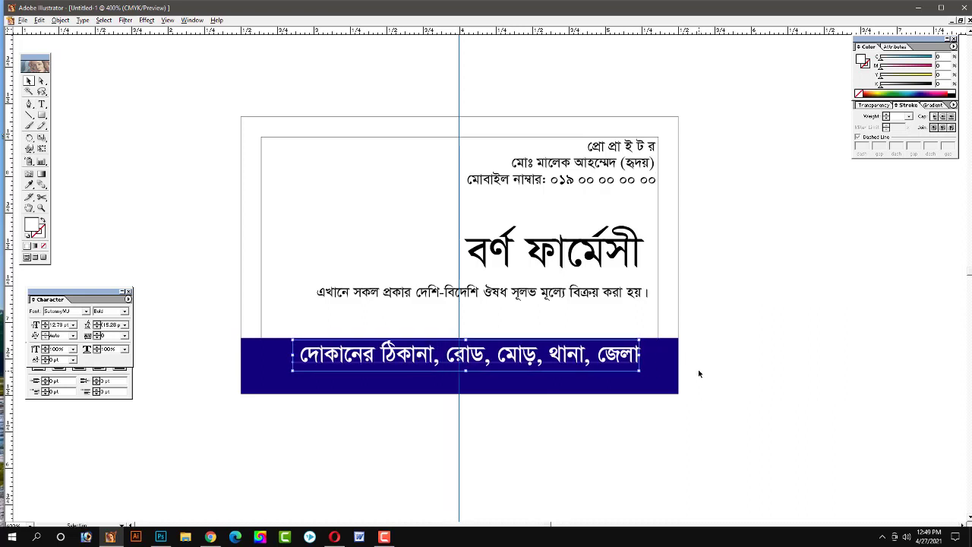
key("Left")
key("Left")
key("Left")
key("Left")
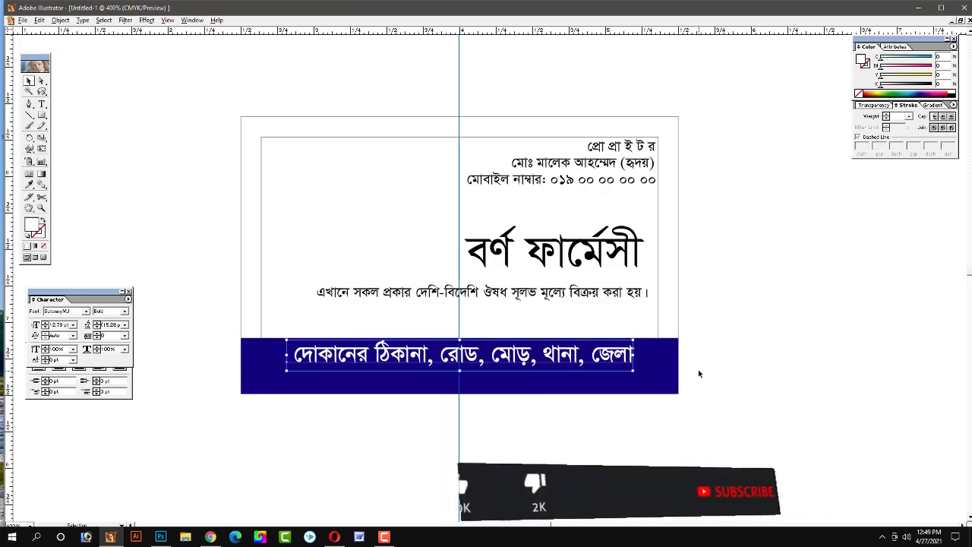
left_click(726, 373)
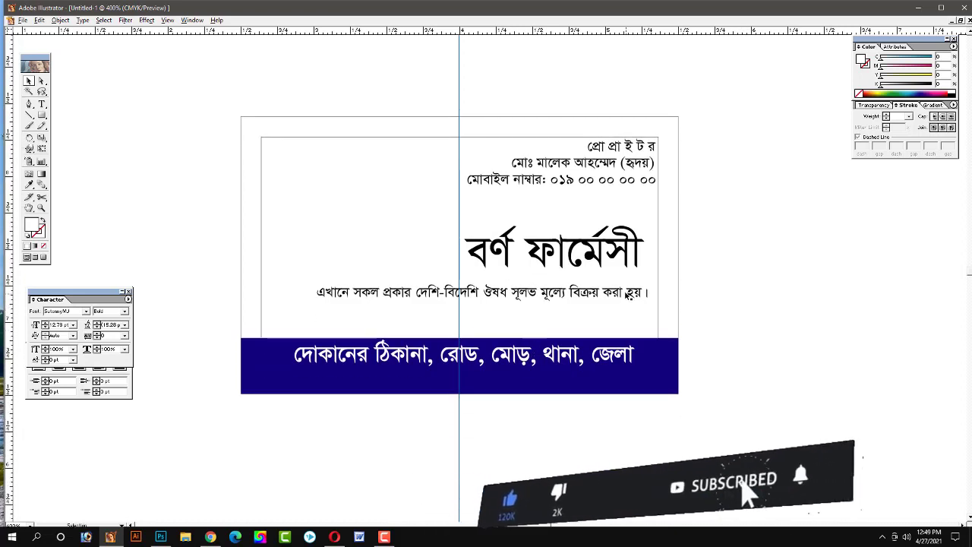
Nudge the tagline down and move the shop name to the card's left side.
left_click(644, 292)
key("Down")
key("Down")
key("Down")
left_click(666, 293)
left_click(637, 254)
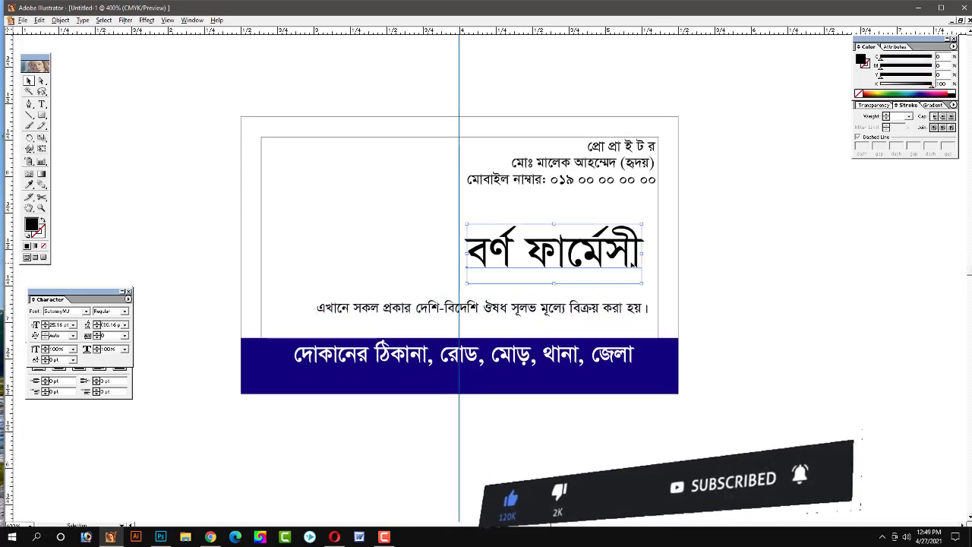
key("ctrl+t")
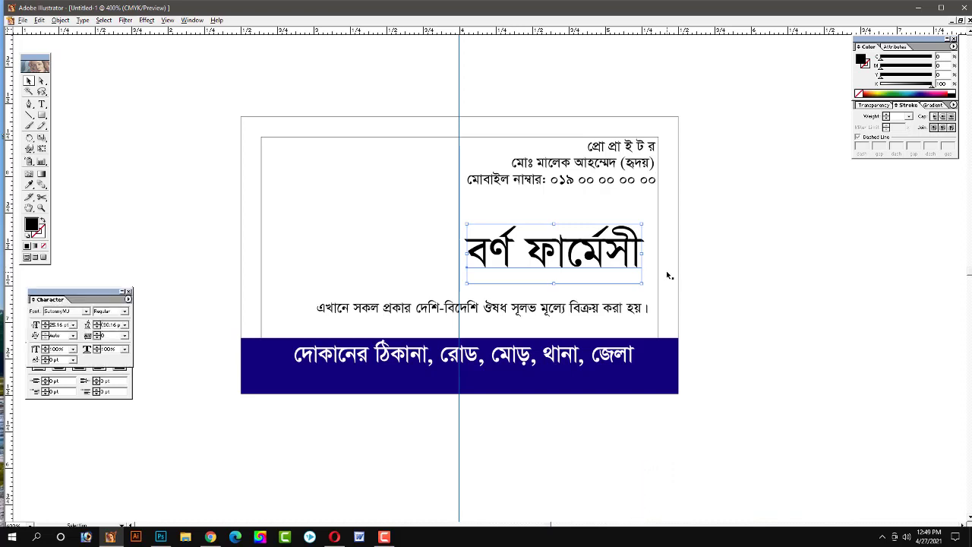
left_click(706, 263)
left_click(599, 252)
left_click_drag(595, 250, 419, 237)
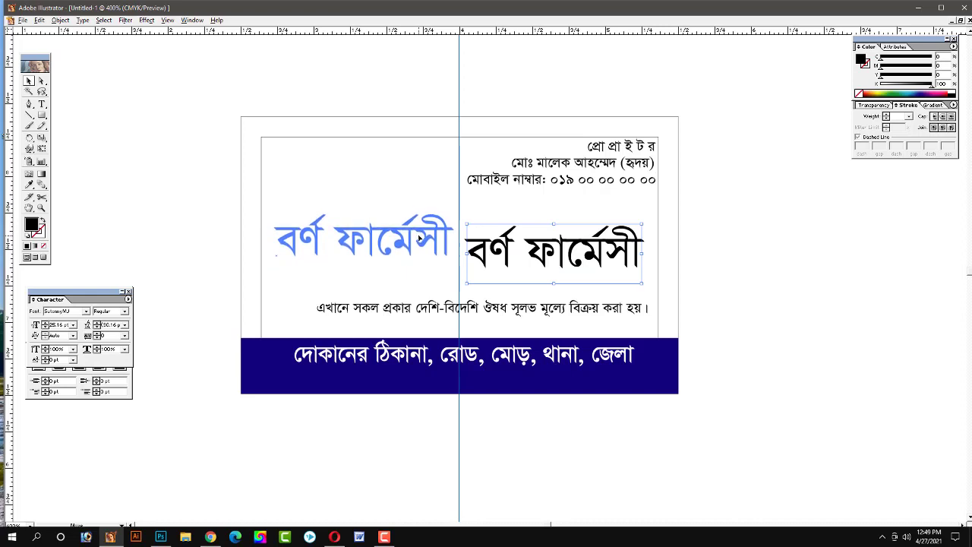
left_click_drag(419, 237, 420, 237)
left_click(721, 286)
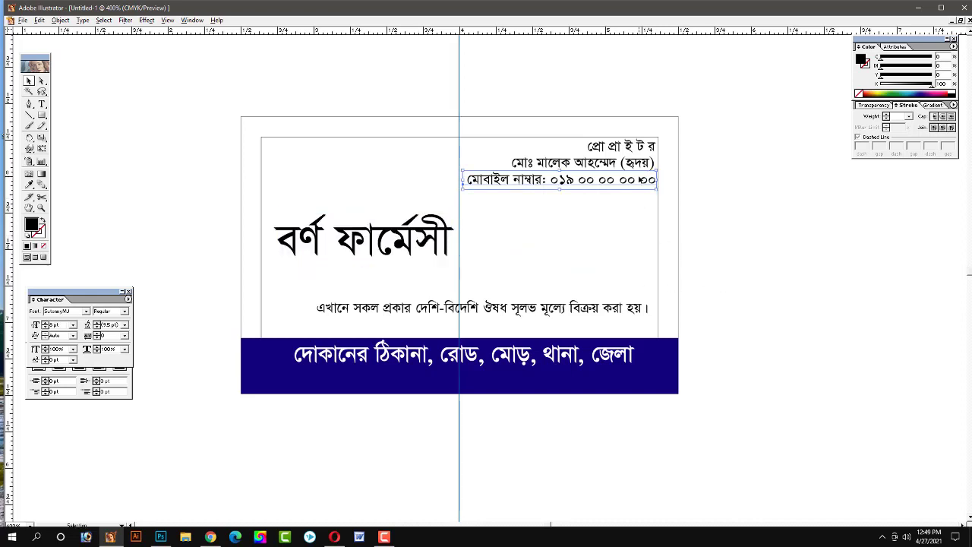
Move the proprietor details block down beside the shop name.
left_click_drag(655, 192, 461, 139)
left_click_drag(562, 179, 562, 248)
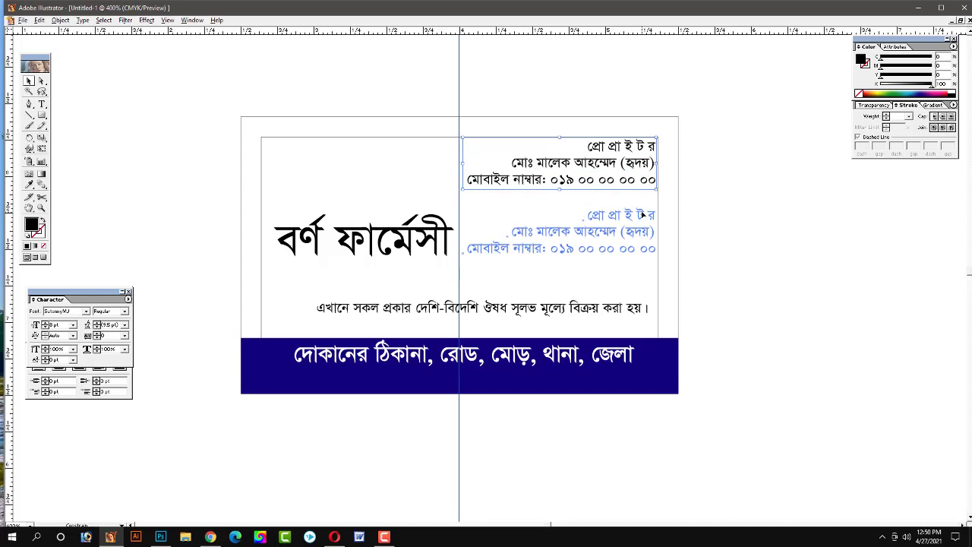
left_click(787, 256)
Enlarge the shop name and set its font style to Bold.
left_click(433, 249)
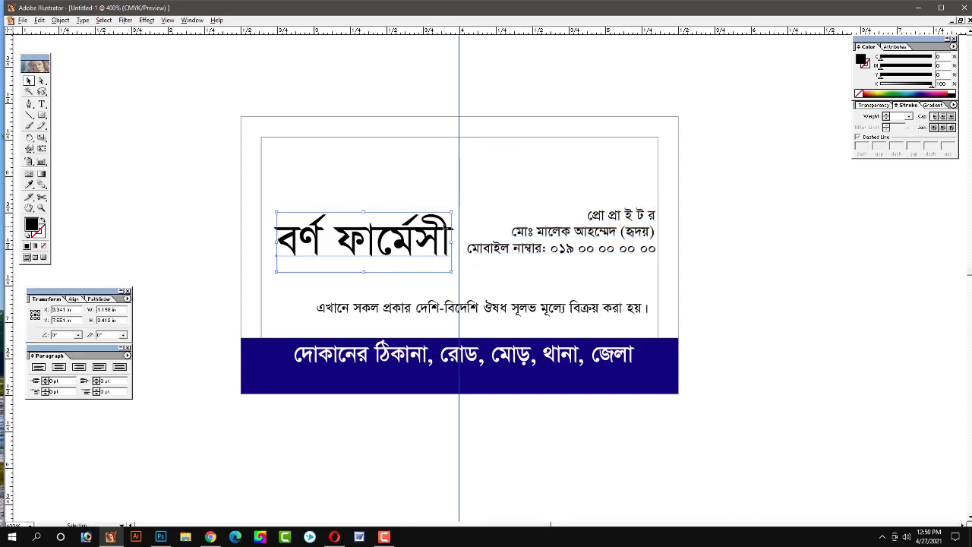
left_click_drag(455, 212, 465, 206)
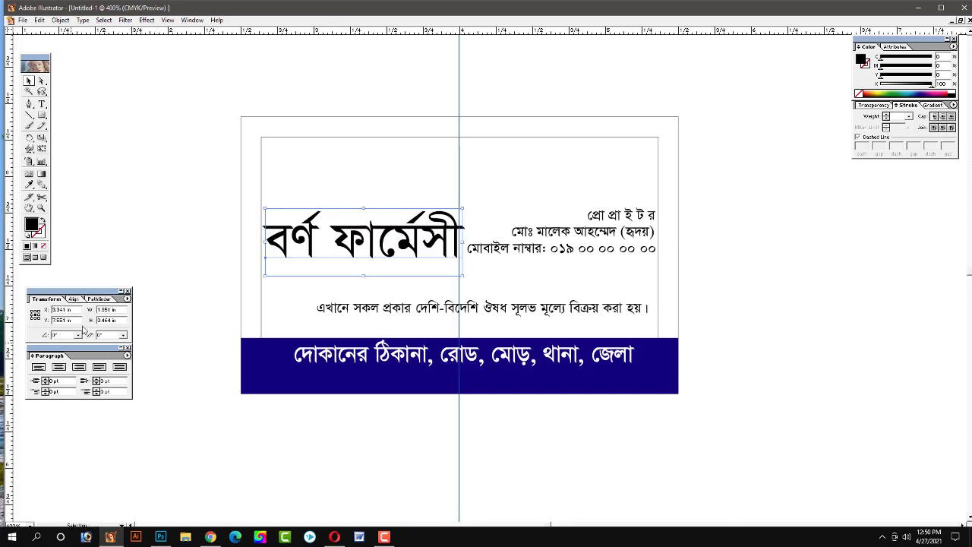
double_click(311, 246)
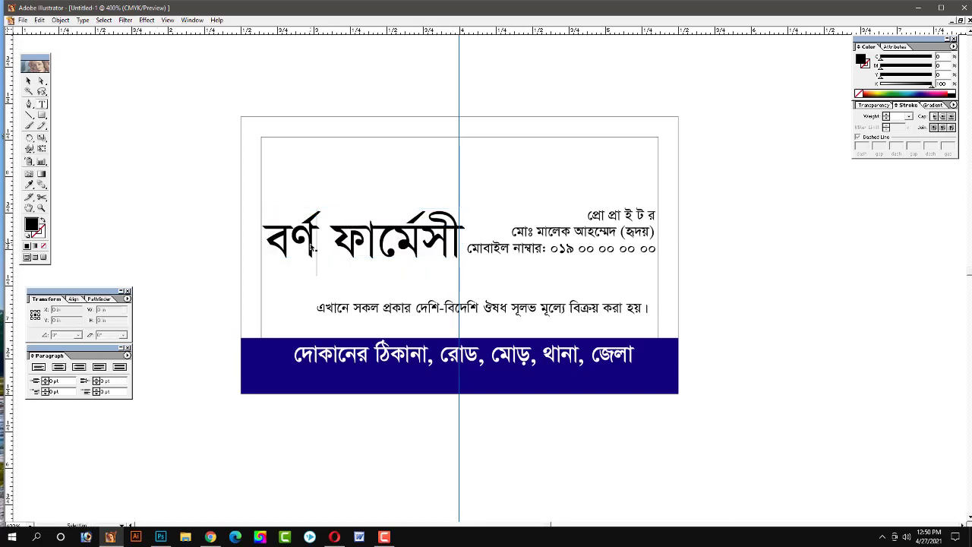
key("ctrl+t")
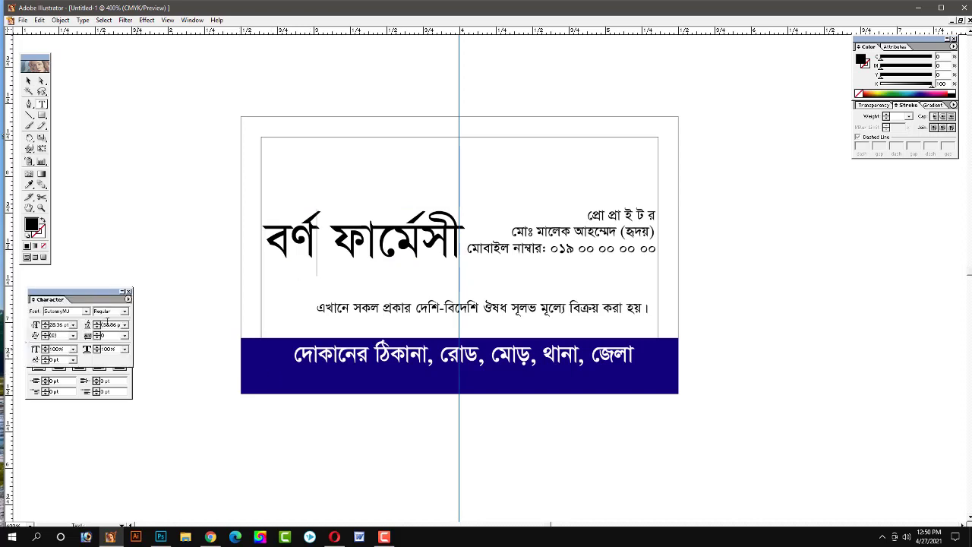
key("Escape")
left_click(125, 311)
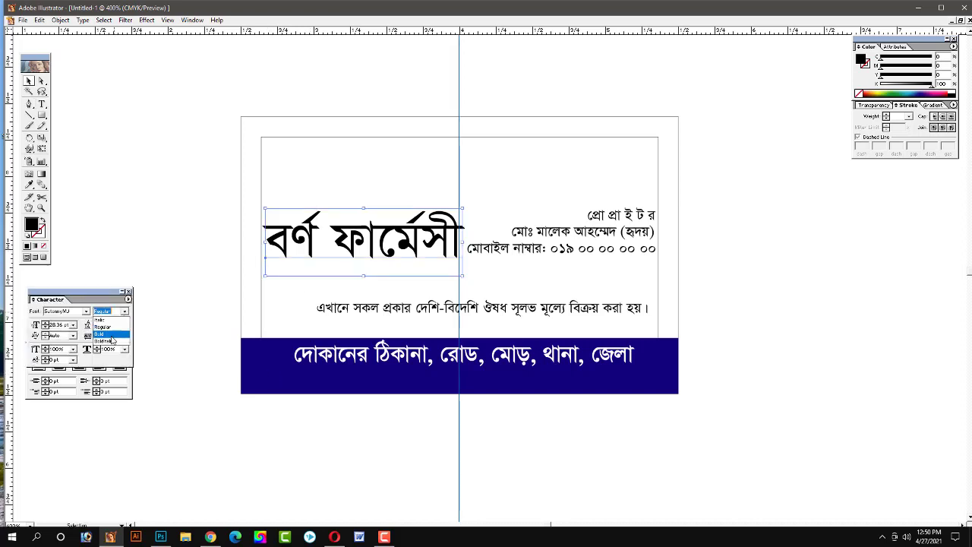
left_click(111, 335)
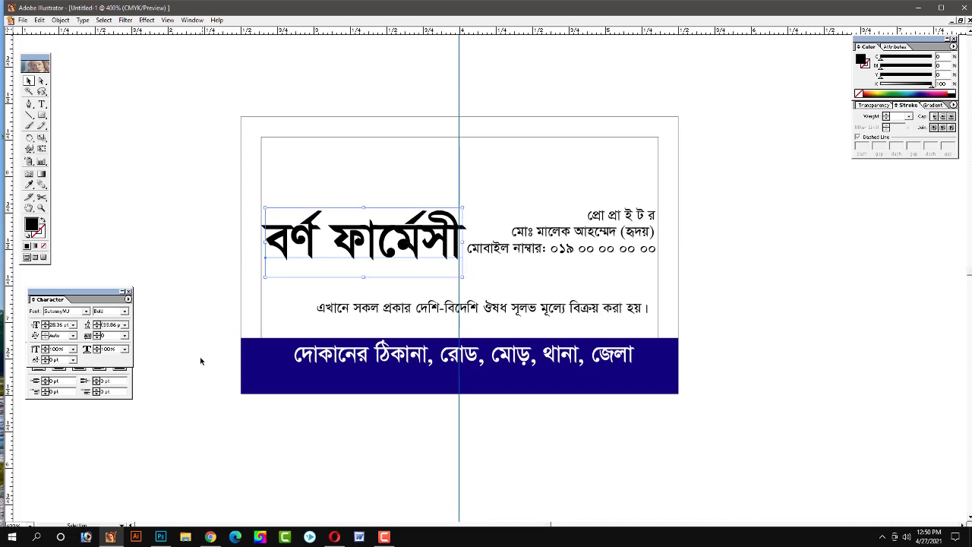
left_click(779, 272)
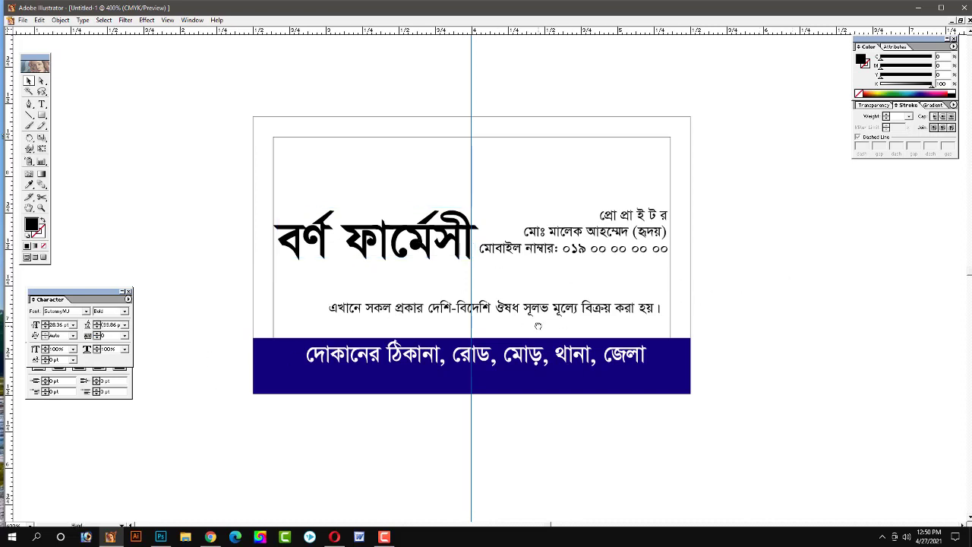
scroll(339, 270, "left", 1)
Draw an orange-filled rectangle over the proprietor details.
left_click_drag(41, 116, 55, 119)
mouse_move(479, 206)
left_mouse_down()
mouse_move(542, 267)
mouse_move(690, 271)
left_mouse_up()
left_click(29, 80)
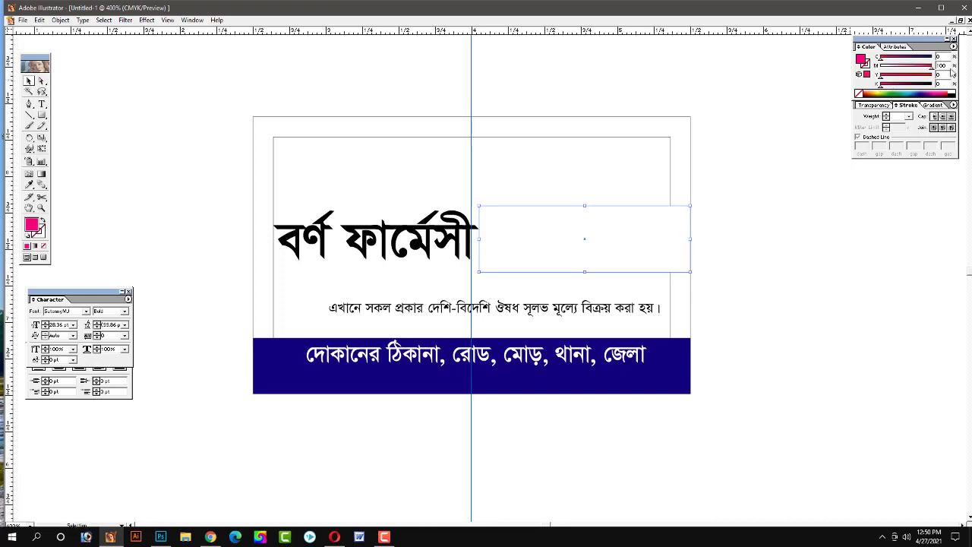
left_click(917, 67)
left_click_drag(919, 68, 931, 77)
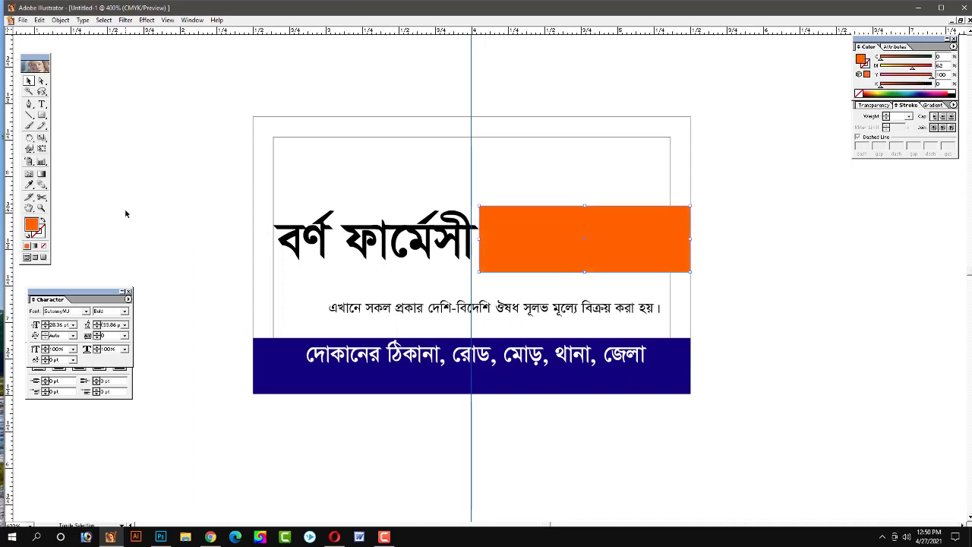
Send the orange box to the back, then send the white background behind it.
key("ctrl+shift+bracketleft")
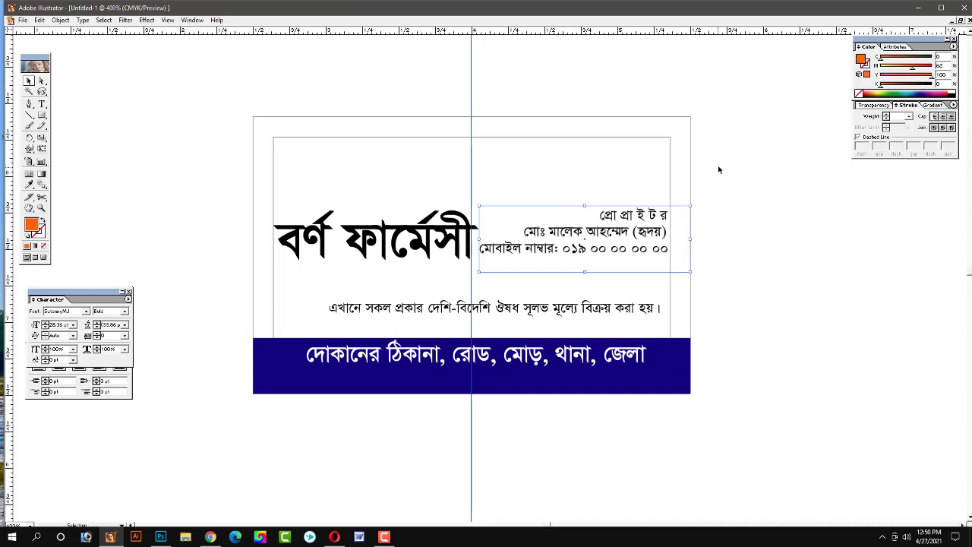
left_click(631, 153)
key("ctrl+shift+bracketleft")
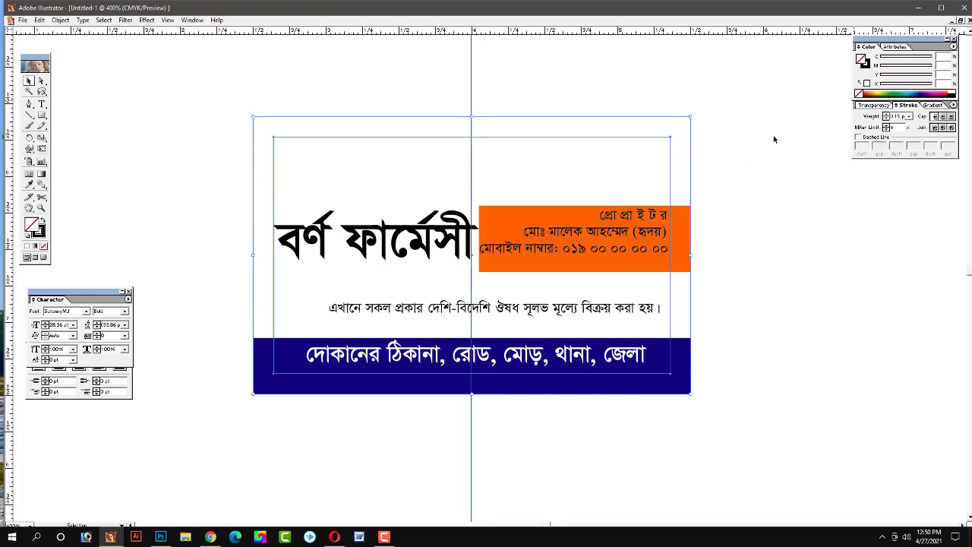
left_click(723, 192)
key("ctrl+a")
left_click(775, 222)
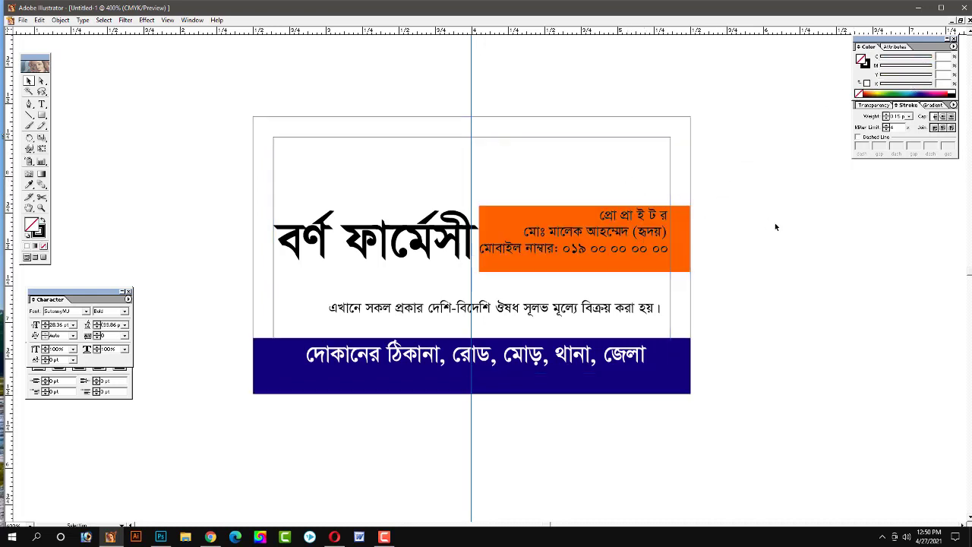
Nudge the phone line down, delete the word নাম্বার from it, and make it bold.
left_click(571, 279)
left_click(604, 244)
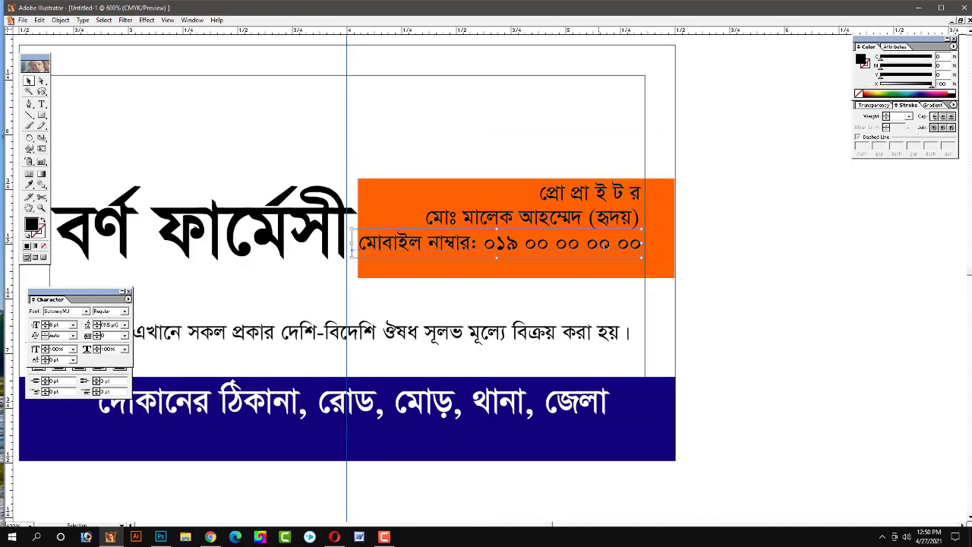
key("Down")
key("Down")
key("Down")
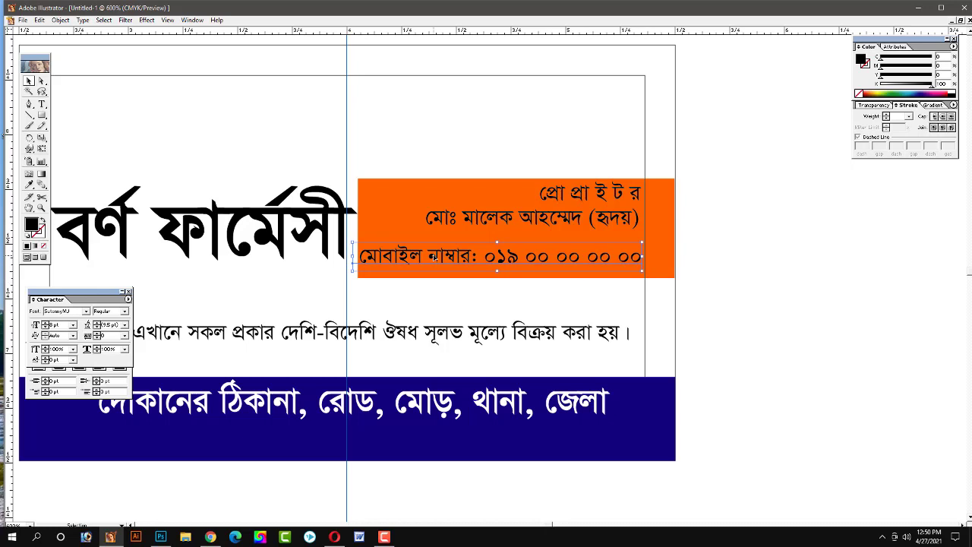
key("t")
left_click_drag(429, 257, 473, 257)
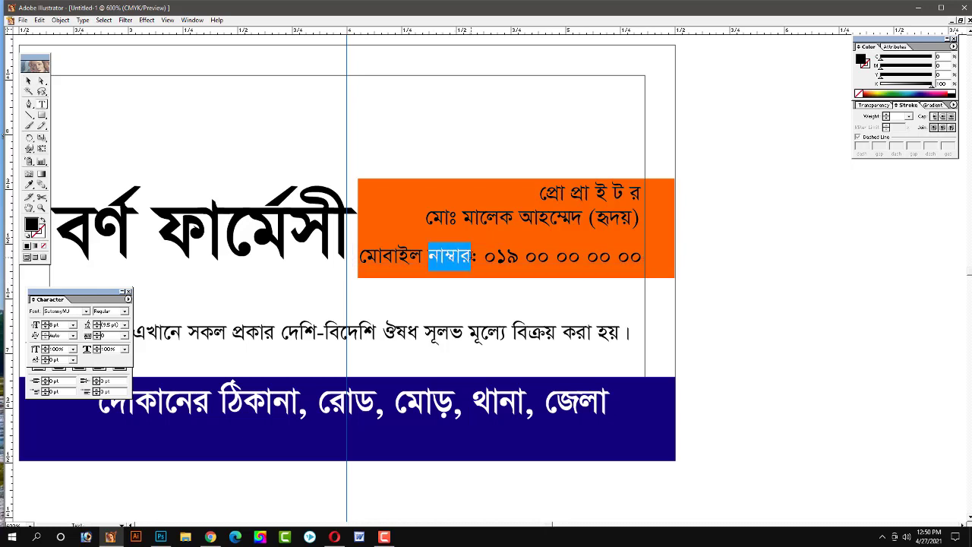
key("BackSpace")
key("BackSpace")
key("Escape")
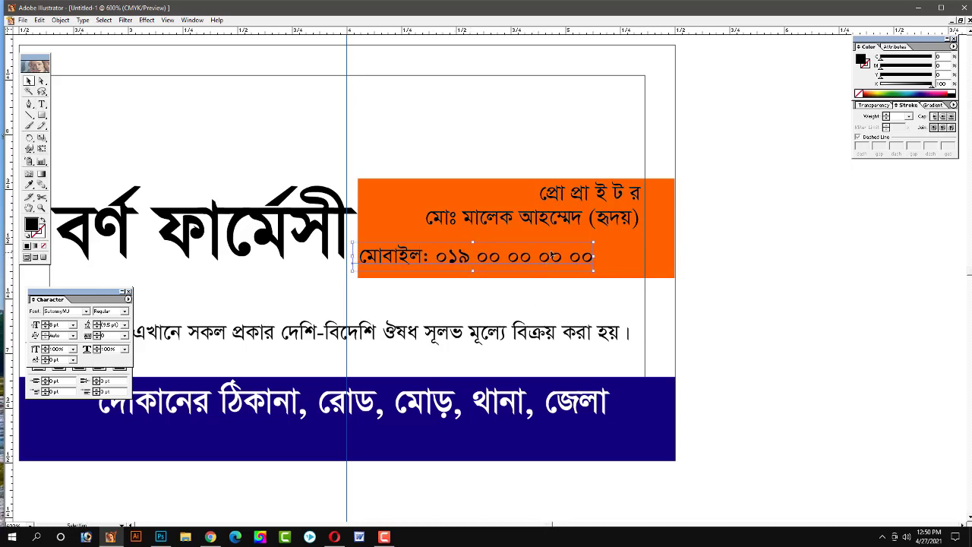
key("Right")
key("Right")
key("Right")
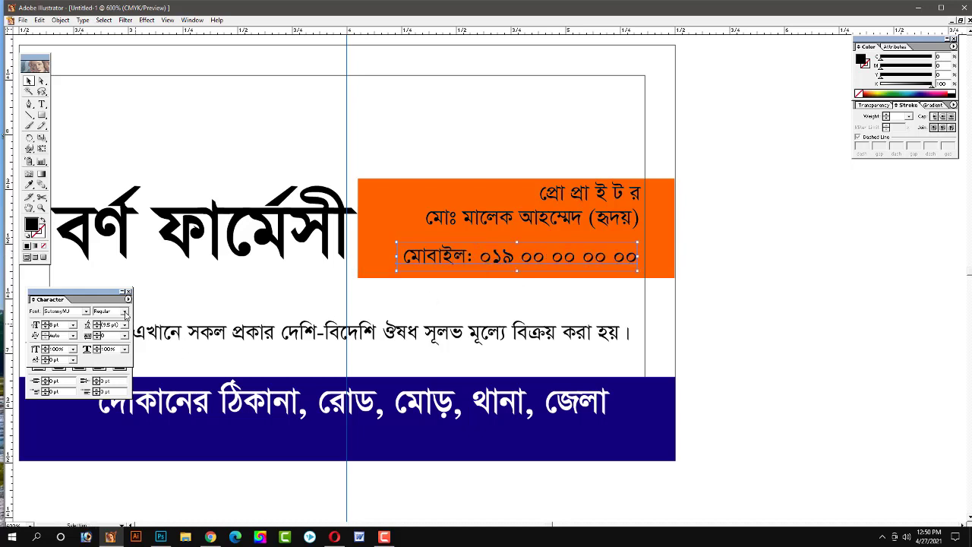
left_click(125, 312)
left_click(106, 334)
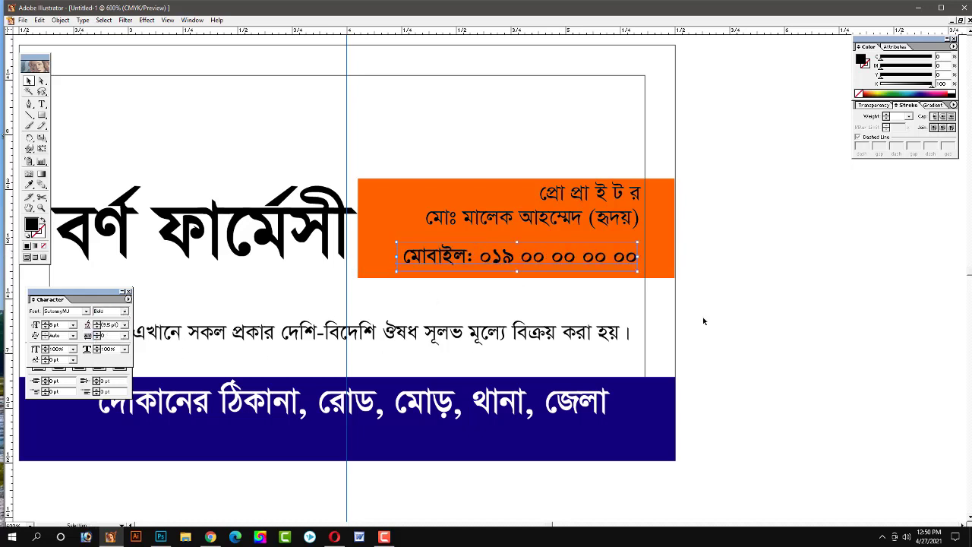
Bold and enlarge the proprietor name line, and shrink the প্রো প্রা ই ট র heading to 6.75 pt.
left_click(604, 220)
left_click_drag(609, 228, 609, 229)
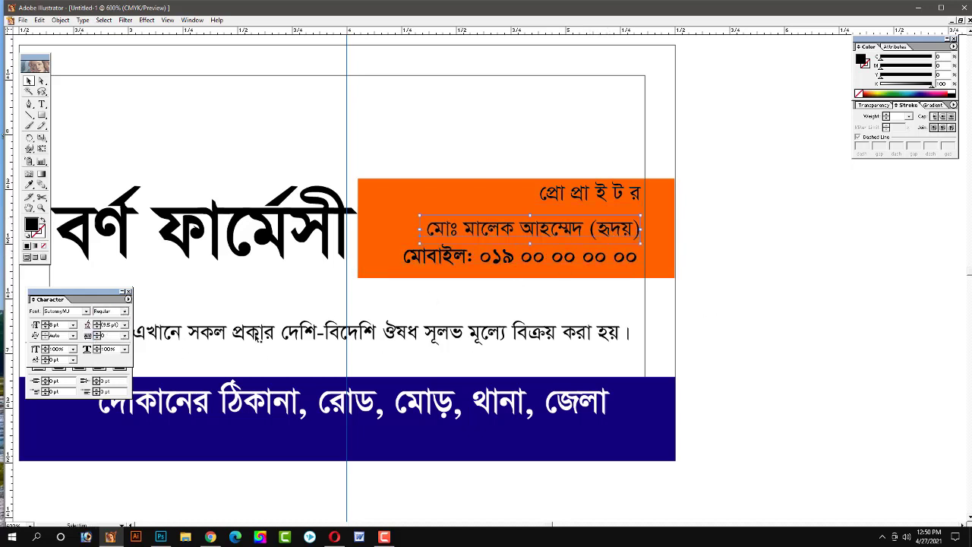
left_click(124, 312)
left_click(107, 338)
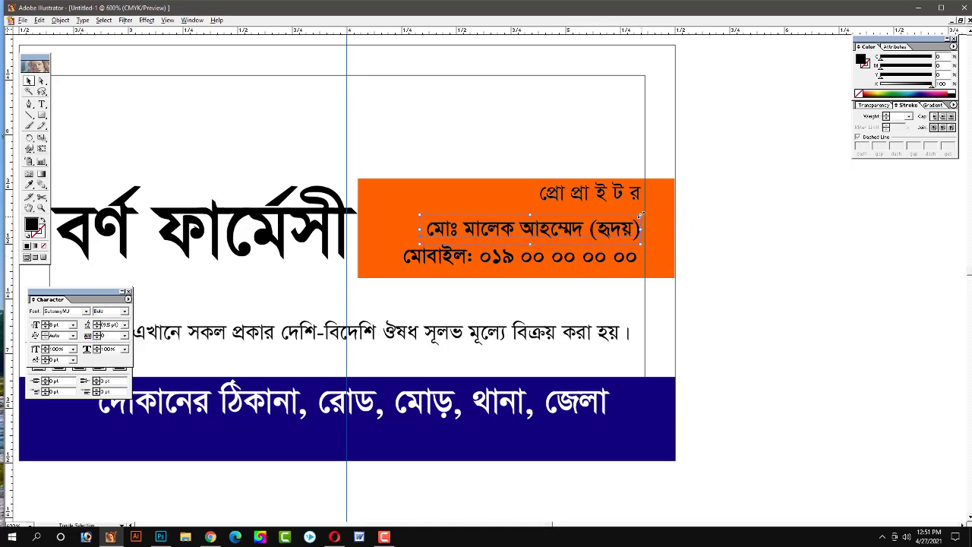
left_click_drag(642, 217, 660, 213)
key("Left")
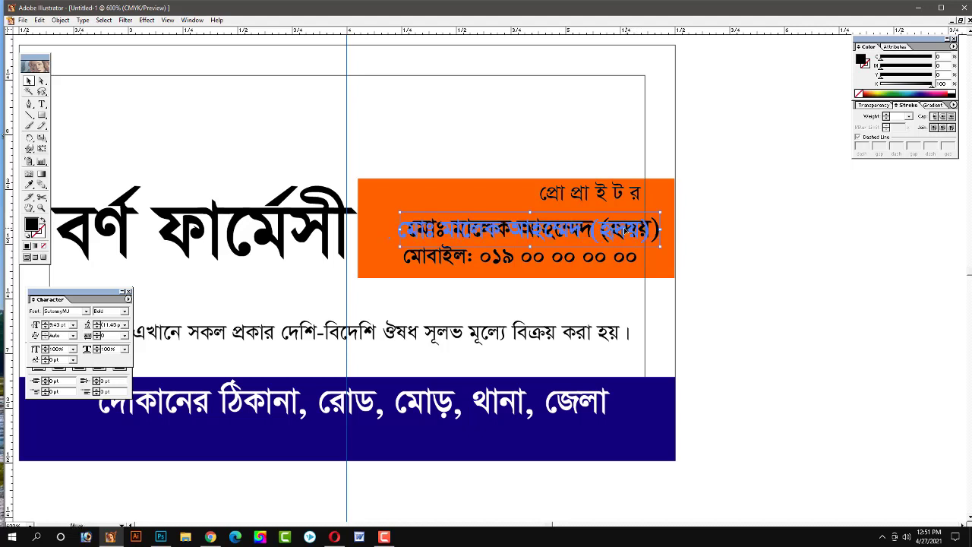
key("Left")
key("Left")
key("Left")
key("Right")
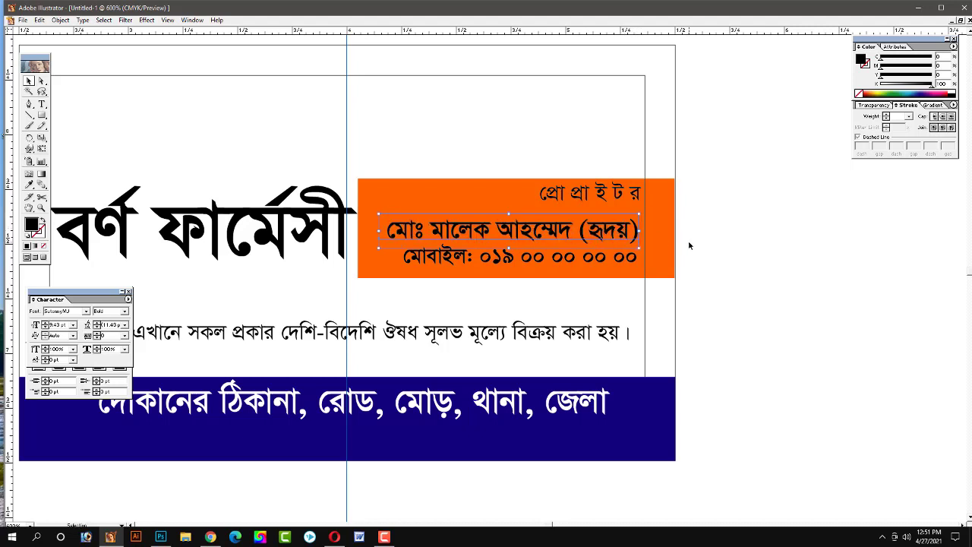
left_click(629, 195)
mouse_move(639, 180)
left_mouse_down()
mouse_move(626, 184)
mouse_move(615, 208)
mouse_move(623, 205)
left_mouse_up()
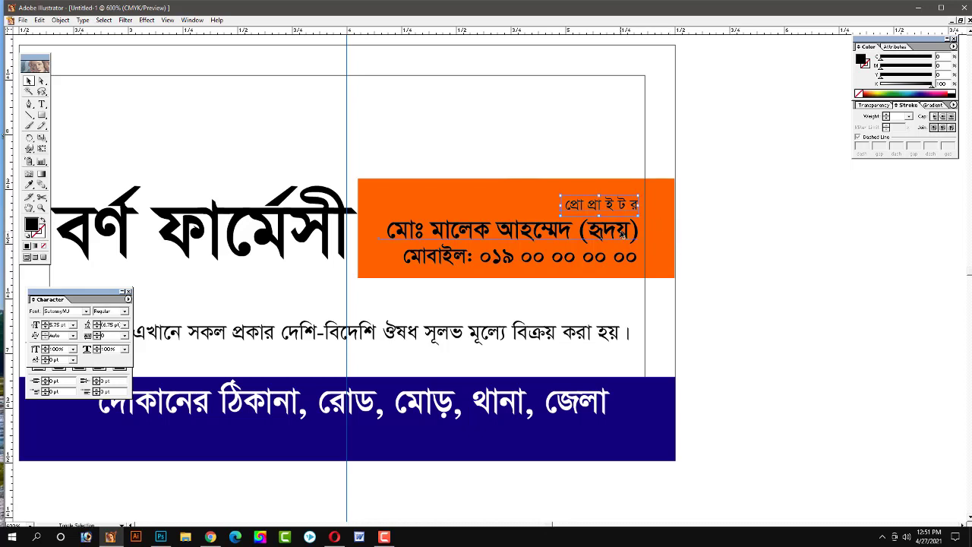
Right-align the three text lines in the orange box using the Align panel.
left_click(621, 257, "shift")
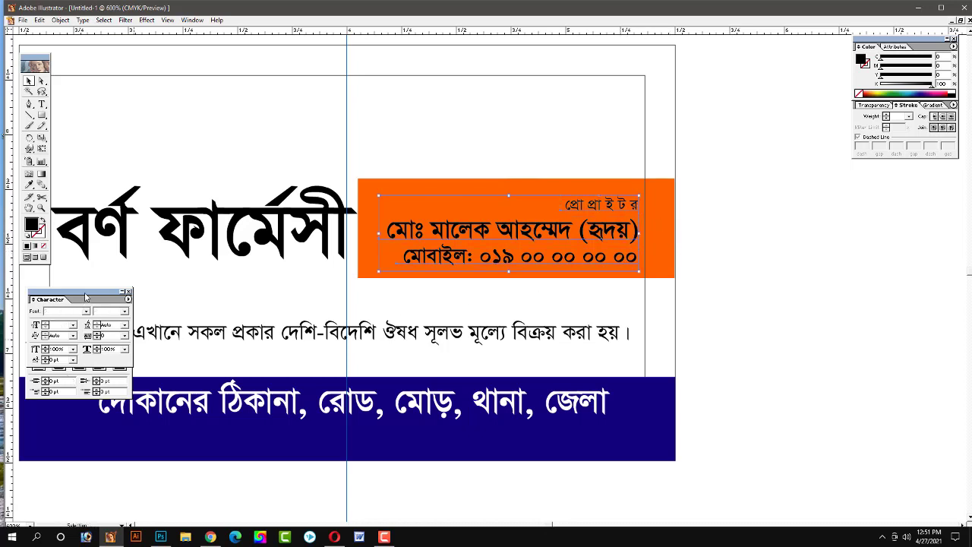
key("shift+F8")
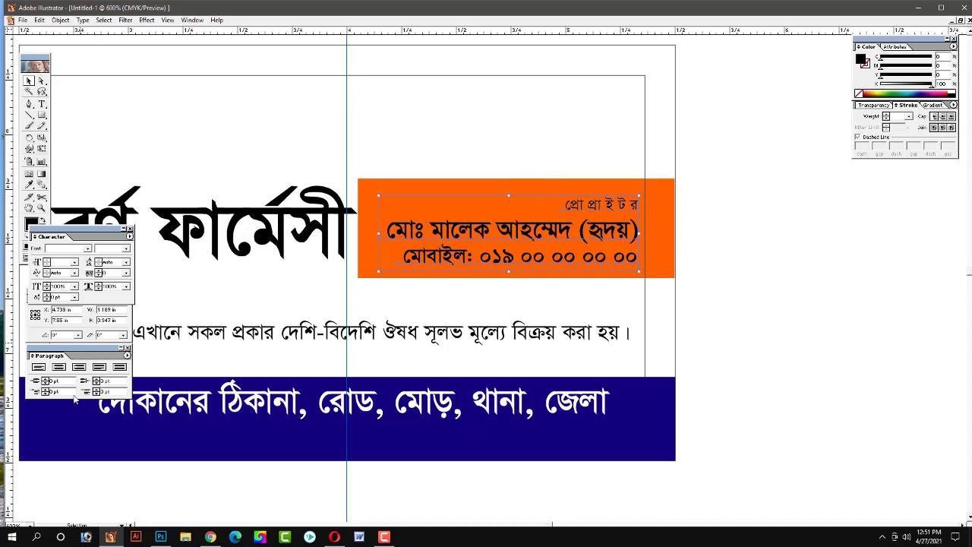
left_click_drag(74, 400, 70, 453)
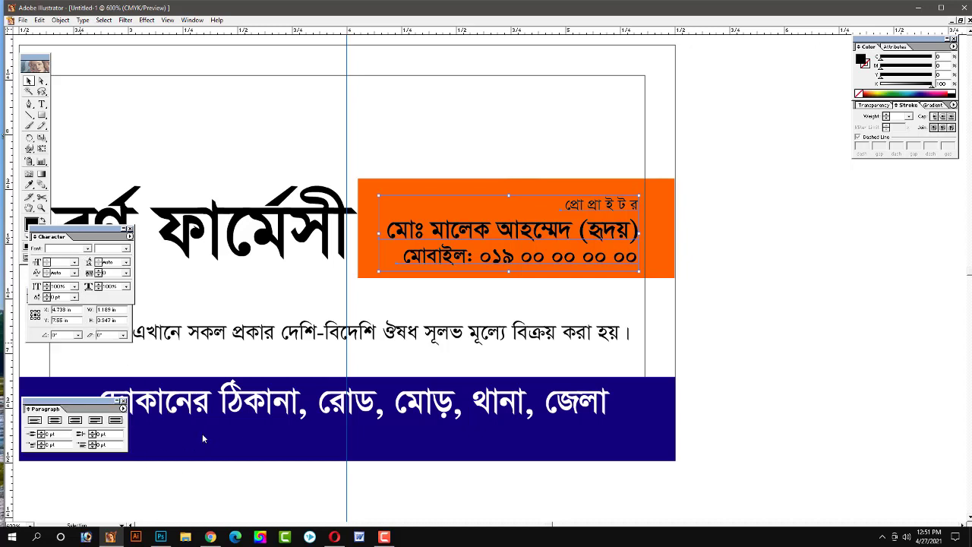
left_click_drag(204, 434, 202, 434)
key("shift+F7")
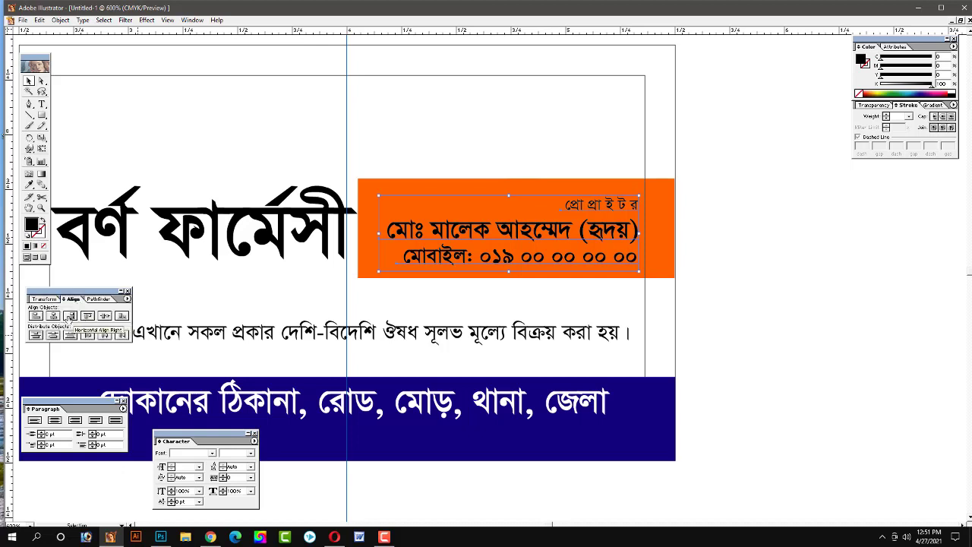
left_click(69, 316)
Resize the orange rectangle to fit snugly around its three text lines.
left_click(559, 260)
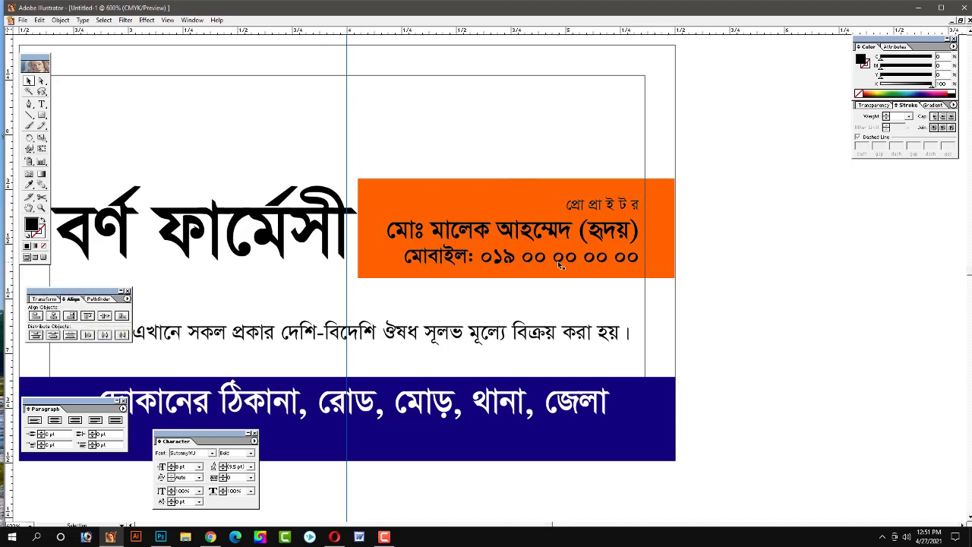
left_click(501, 200)
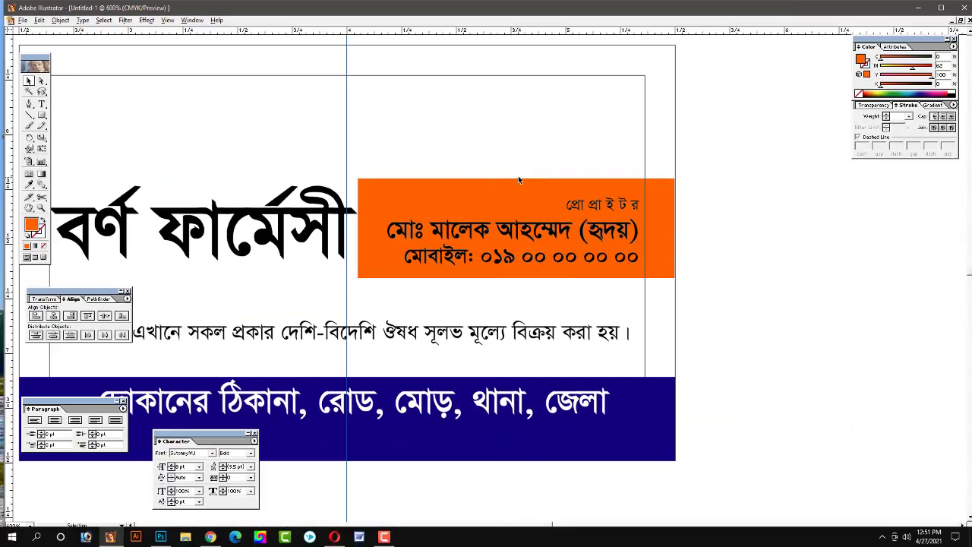
left_click_drag(513, 183, 516, 185)
left_click_drag(519, 192, 518, 194)
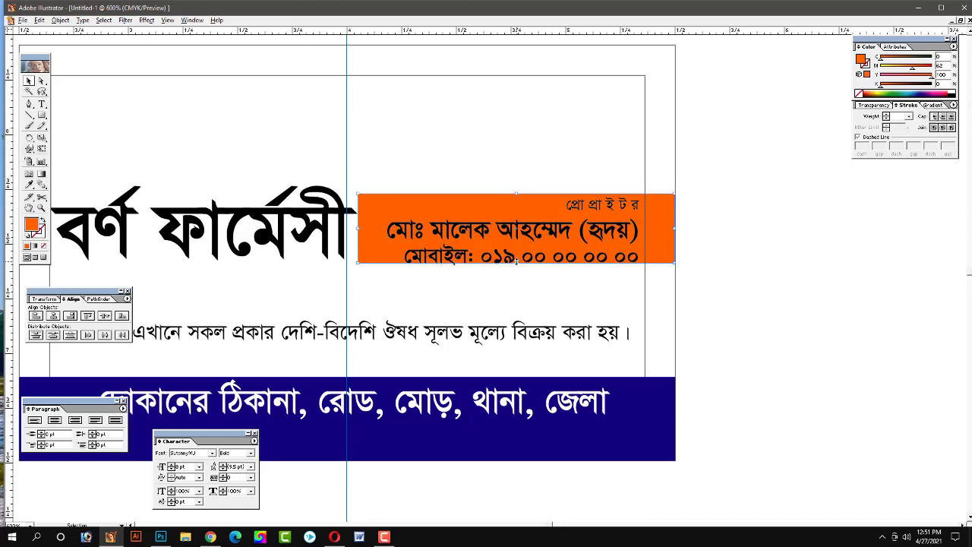
left_click_drag(518, 267, 519, 270)
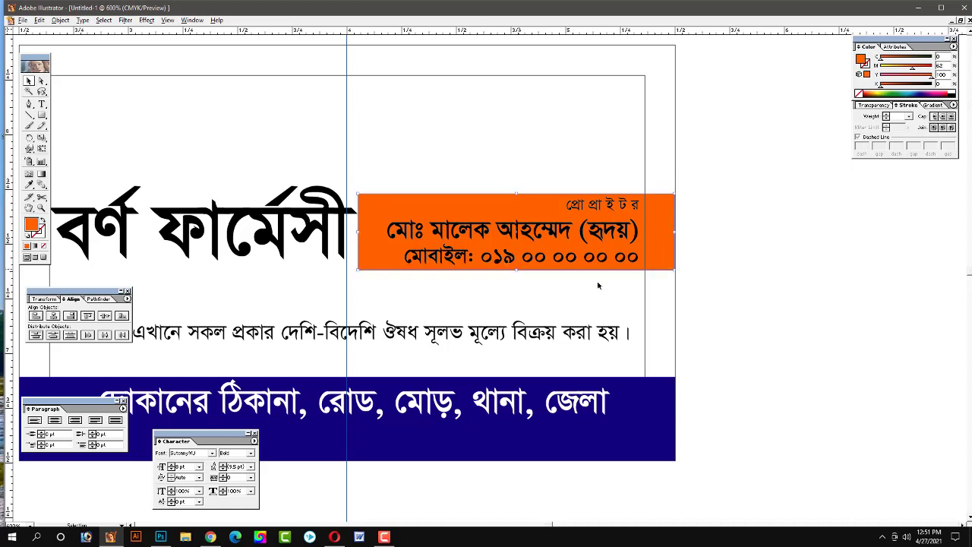
left_click(757, 283)
left_click_drag(581, 281, 540, 300)
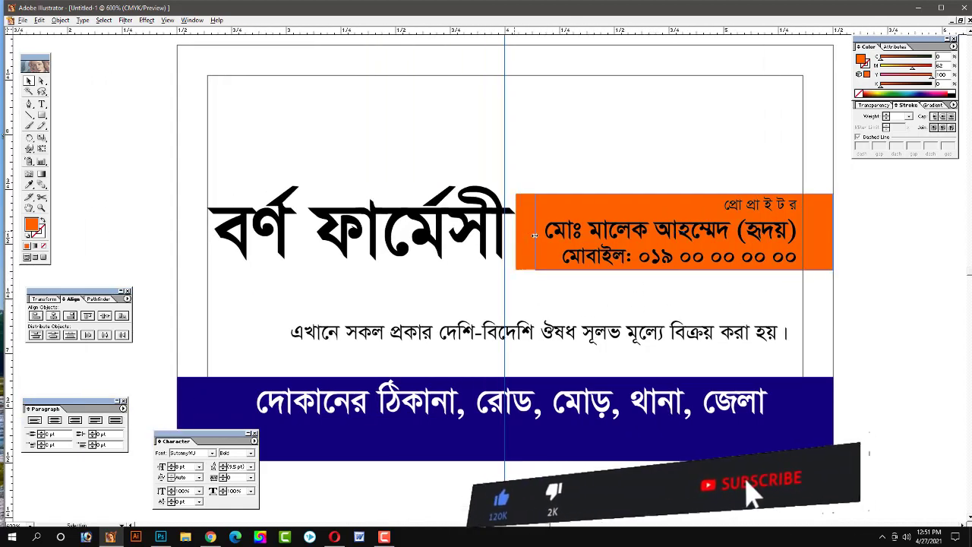
left_click_drag(518, 232, 537, 231)
Nudge the shop name slightly right and down, and adjust the tagline position.
left_click_drag(467, 226, 476, 232)
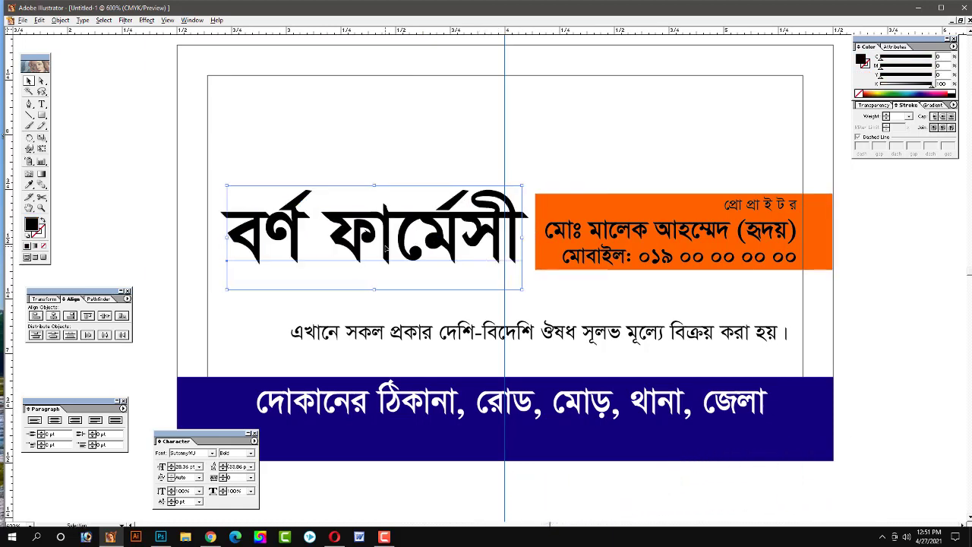
left_click(905, 331)
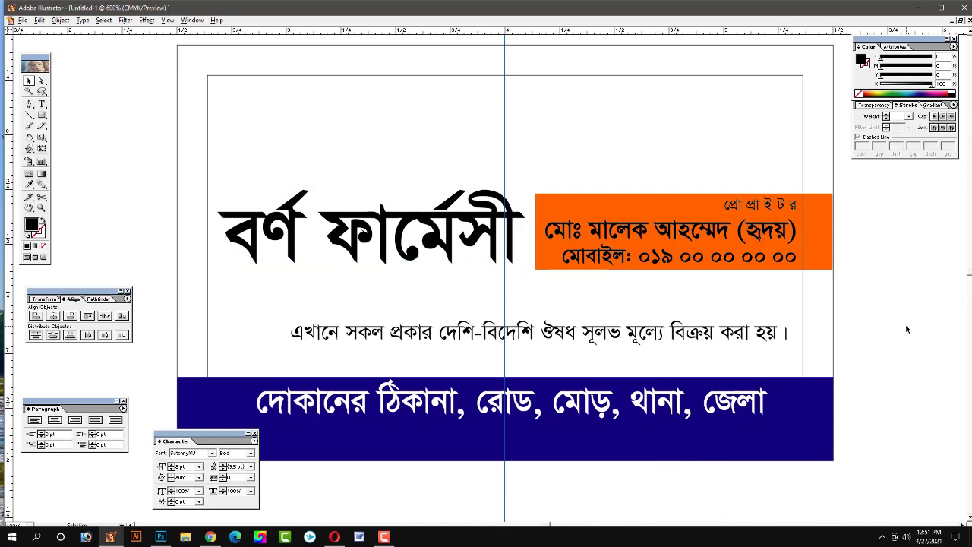
left_click_drag(675, 299, 664, 311)
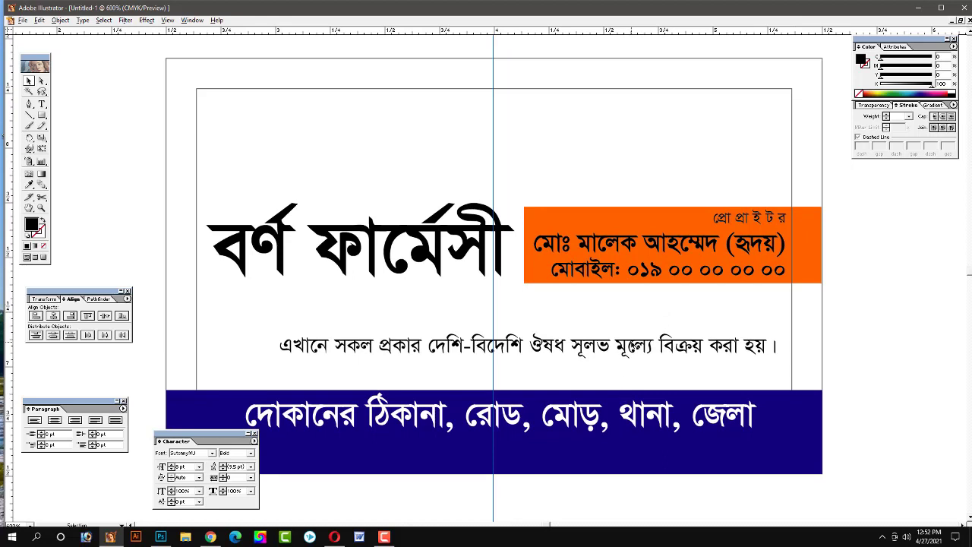
mouse_move(634, 346)
left_mouse_down()
mouse_move(601, 313)
mouse_move(631, 348)
left_mouse_up()
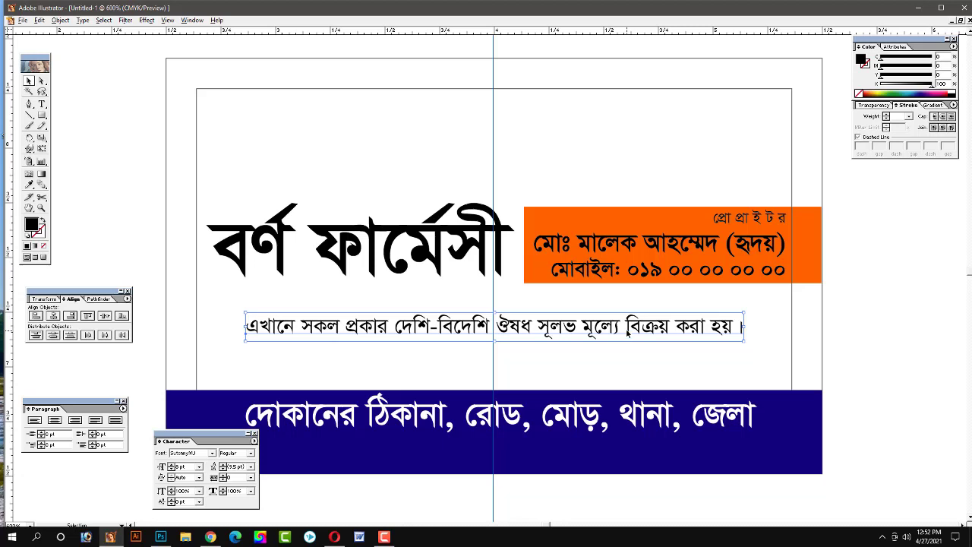
key("Down")
key("Down")
key("Down")
key("Down")
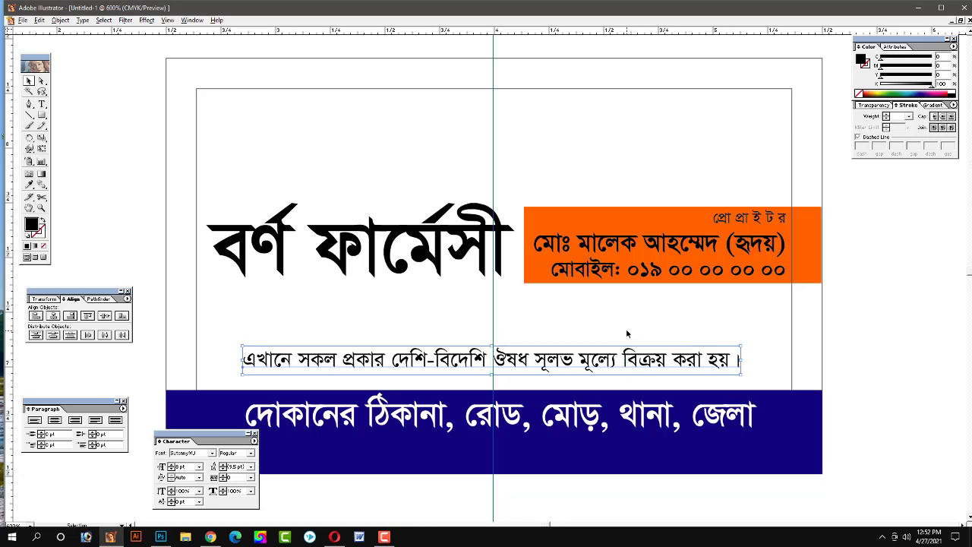
left_click(870, 302)
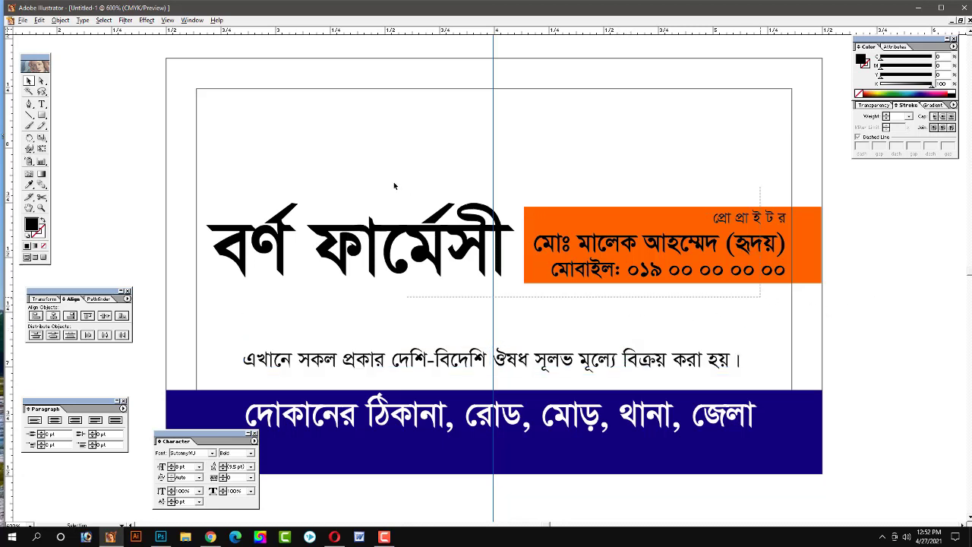
Move the shop name and orange box down together just above the tagline.
left_click(439, 205)
key("Down")
key("Down")
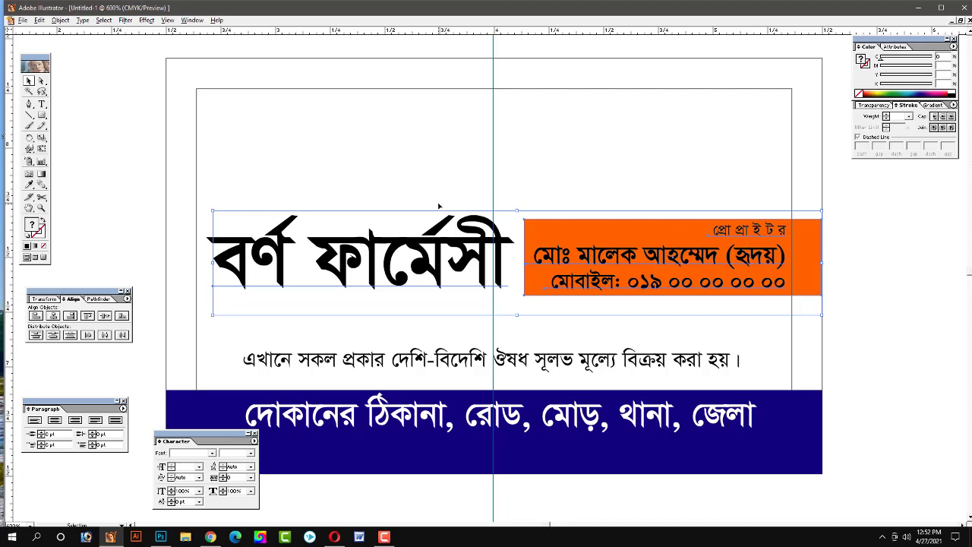
key("Down")
key("Down")
key("Down")
key("Down")
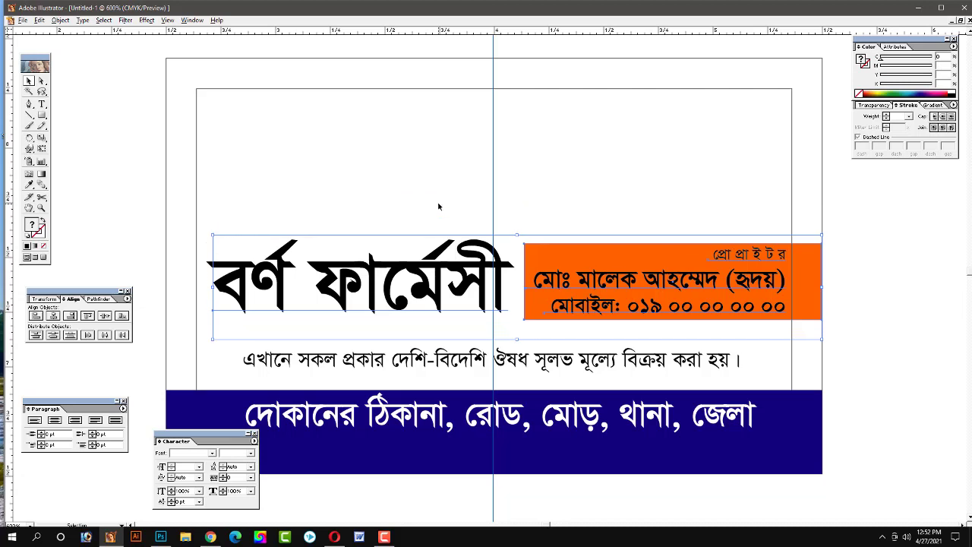
key("Up")
key("Up")
left_click(882, 287)
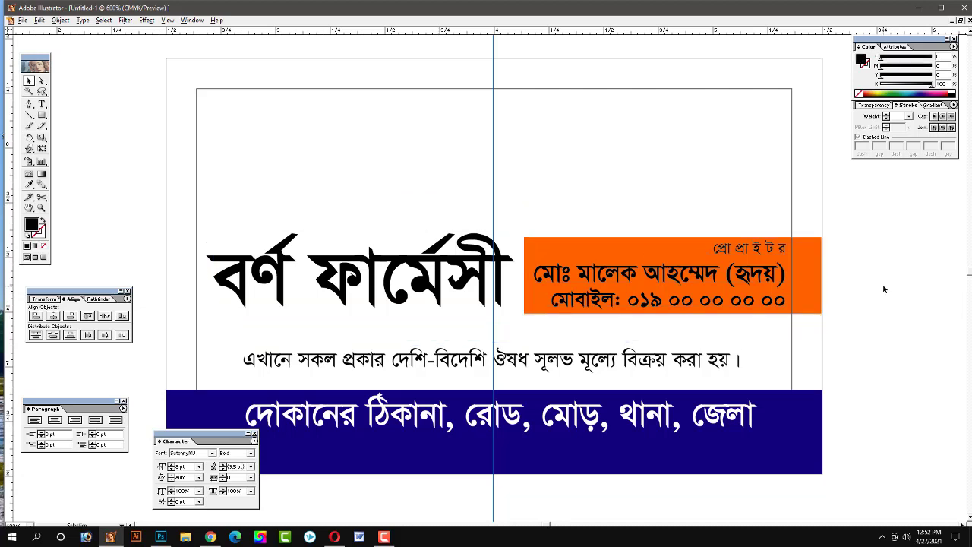
left_click_drag(615, 304, 580, 342)
scroll(579, 343, "down", 1)
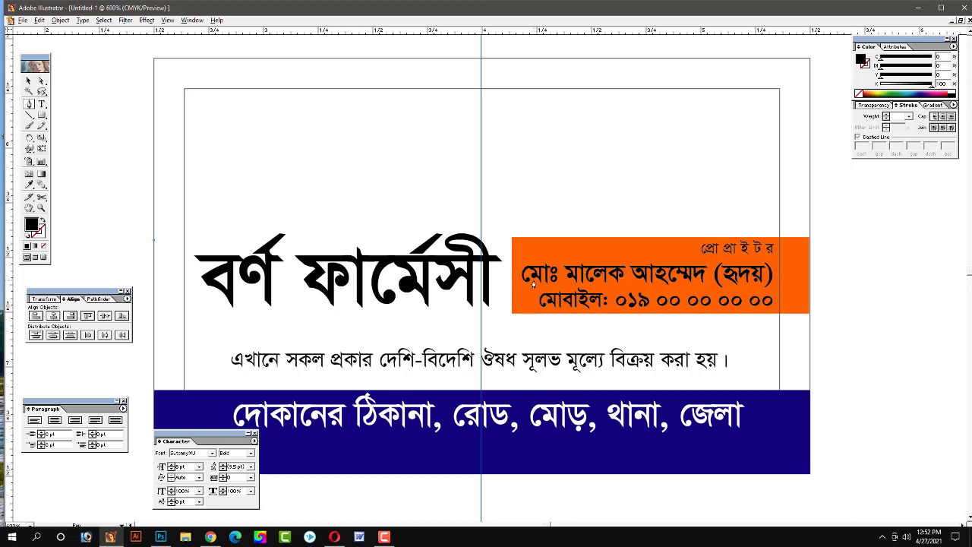
Complete the swoosh path with a curved lower edge up to the top corners.
left_click_drag(512, 242, 735, 315)
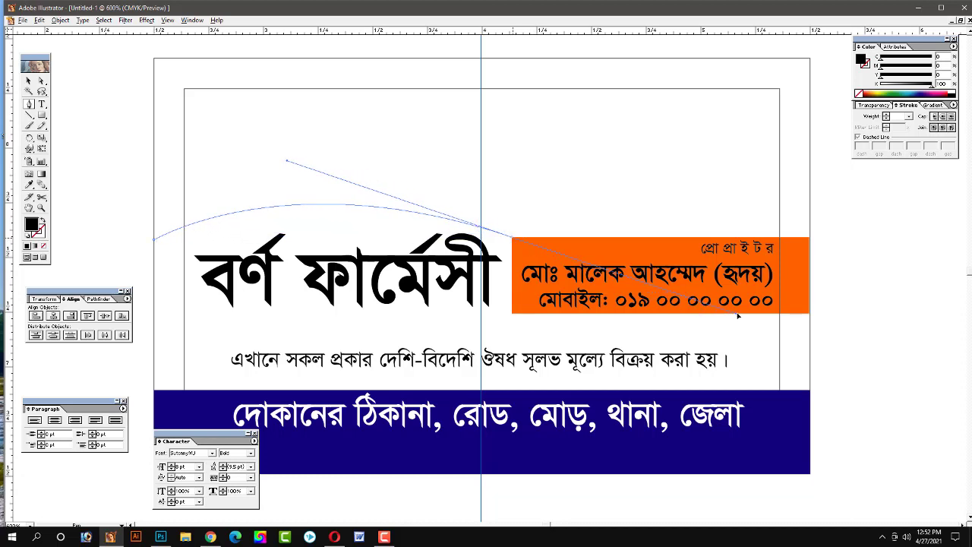
left_click_drag(524, 259, 487, 307)
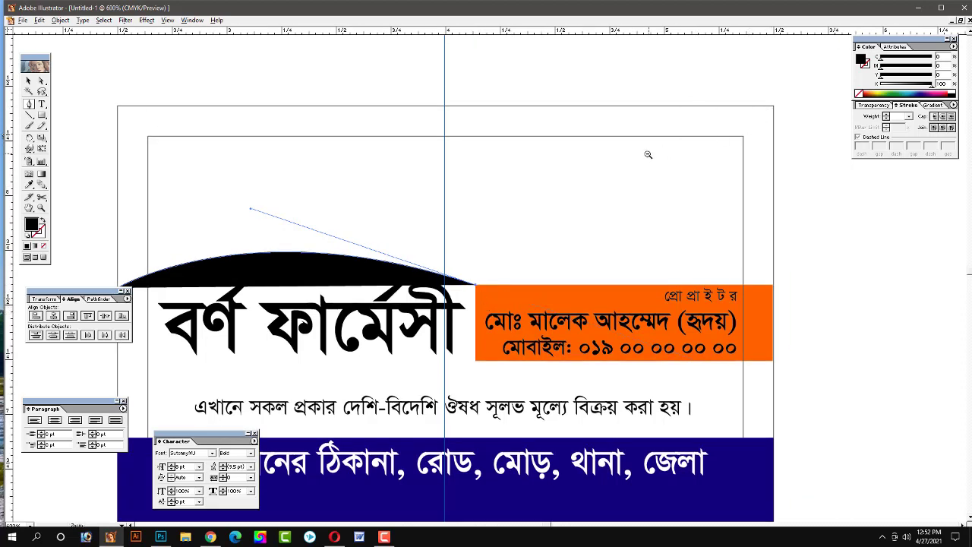
key("ctrl+minus")
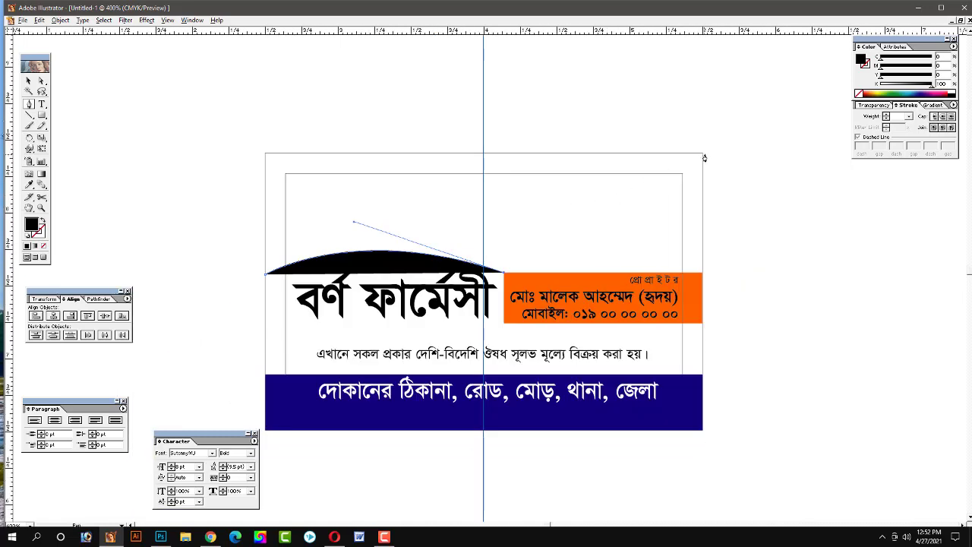
left_click_drag(701, 157, 723, 67)
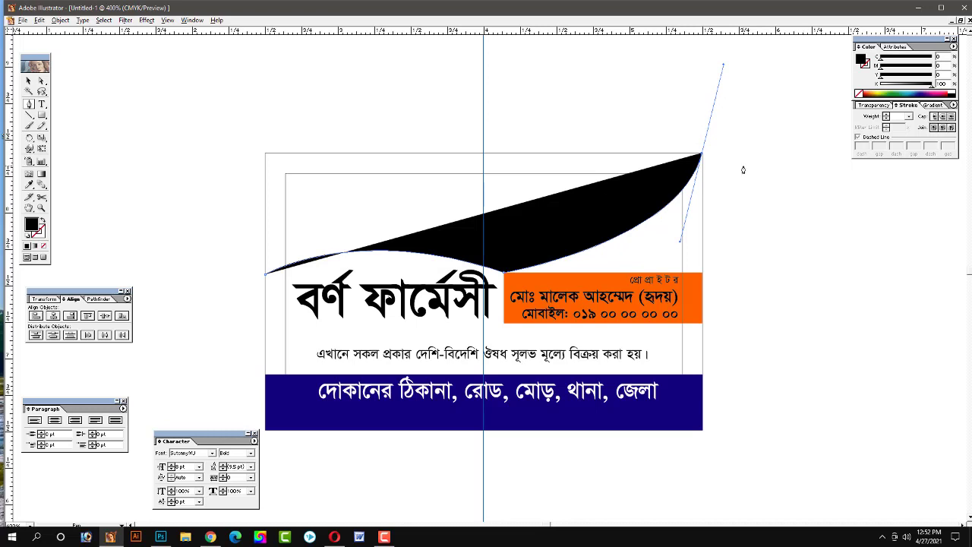
left_click(702, 157)
left_click(265, 157)
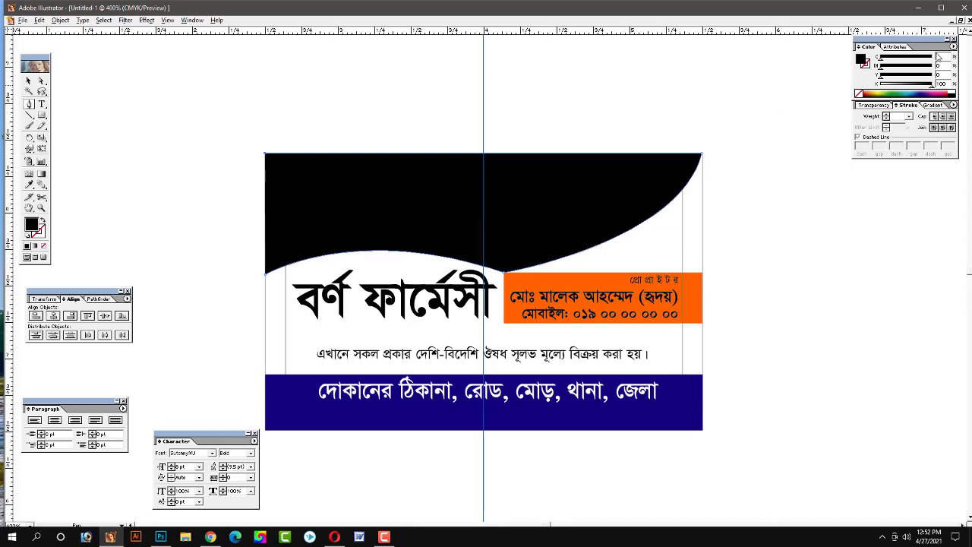
Select the black wave shape to check it, then deselect.
left_click(27, 81)
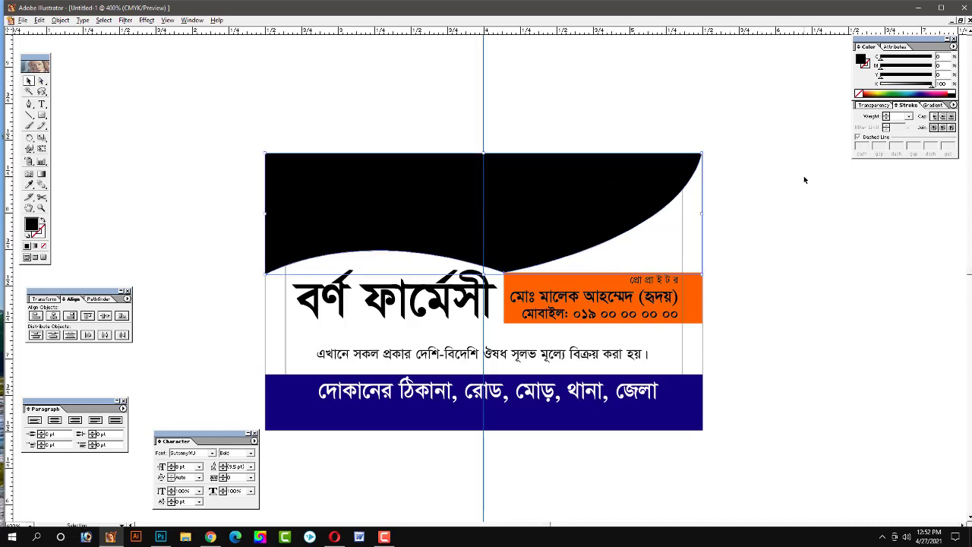
left_click(584, 199)
left_click(764, 204)
scroll(597, 260, "down", 2)
Nudge the tagline lower and the বর্ণ ফার্মেসী title slightly left and down.
scroll(598, 259, "left", 2)
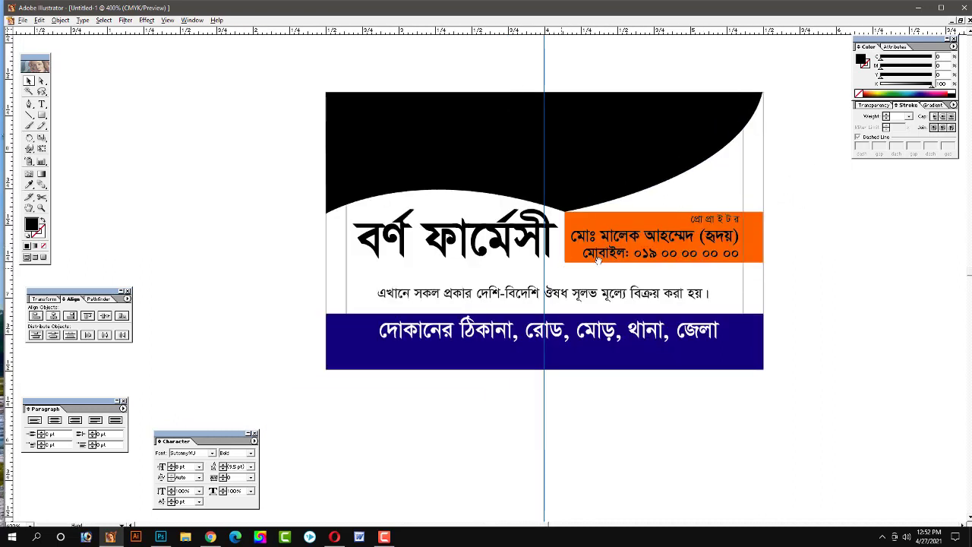
mouse_move(655, 283)
left_mouse_down()
mouse_move(555, 309)
mouse_move(564, 286)
left_mouse_up()
left_click(555, 306)
left_click(788, 283)
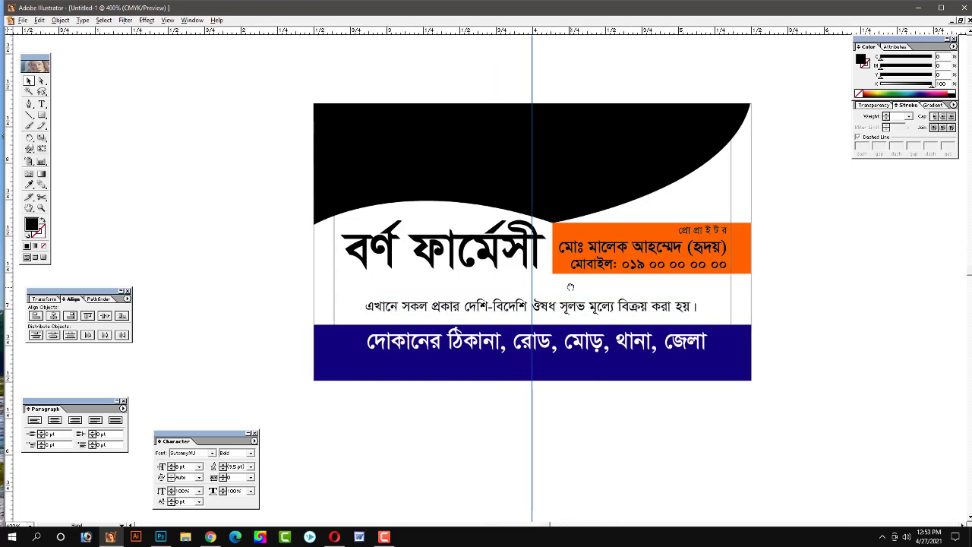
left_click(494, 259)
left_click_drag(493, 259, 492, 260)
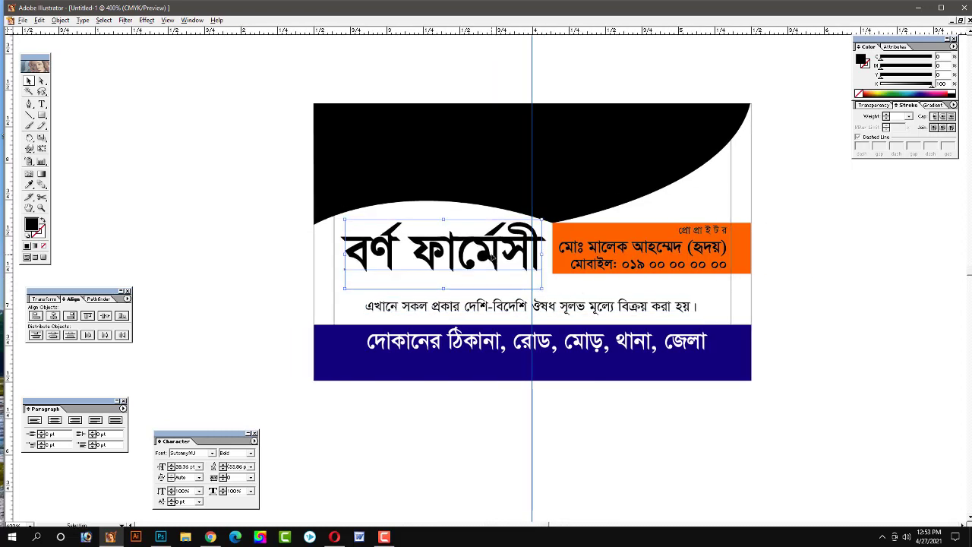
left_click(820, 261)
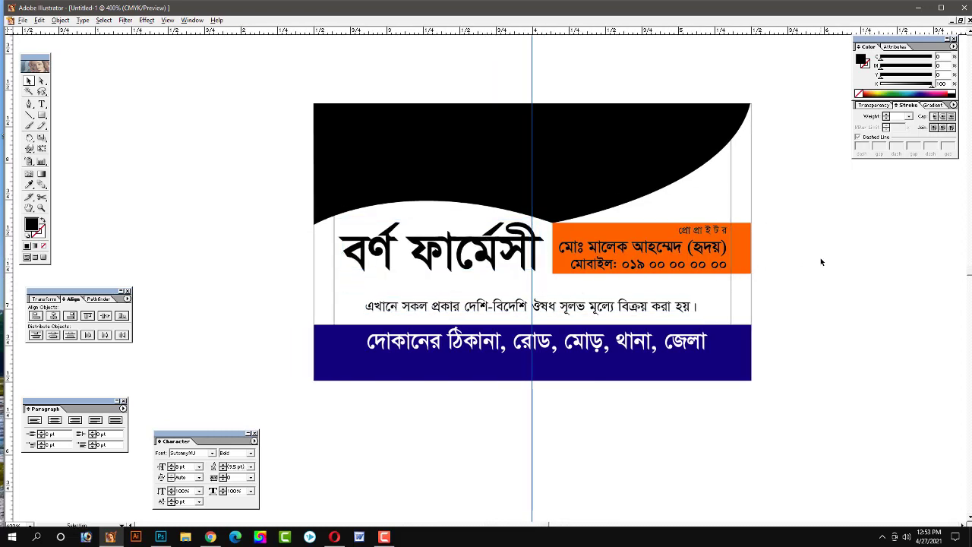
Fill the বর্ণ ফার্মেসী title with red (M100 Y100).
left_click(494, 251)
left_click(886, 91)
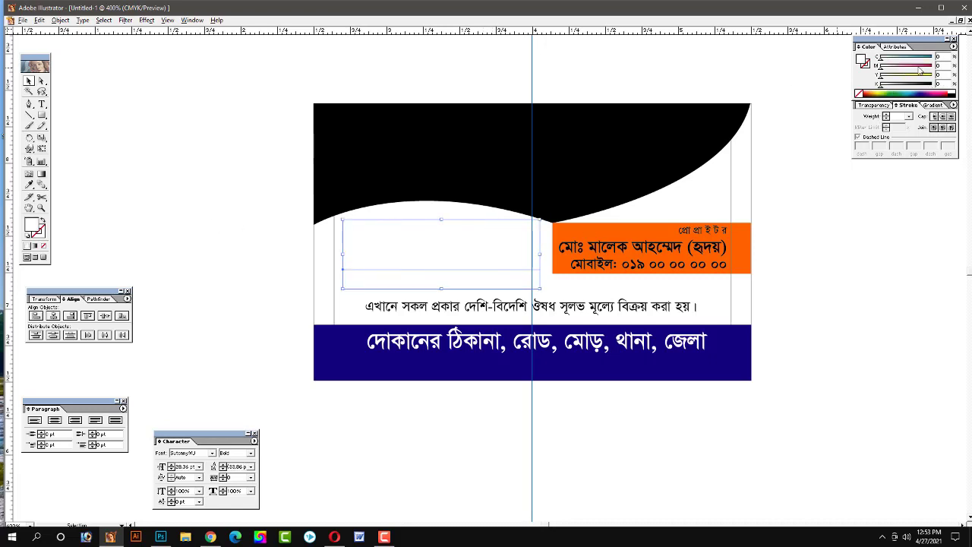
left_click_drag(919, 69, 931, 78)
Duplicate the red title below the card and convert the copy to outlines.
left_click(802, 227)
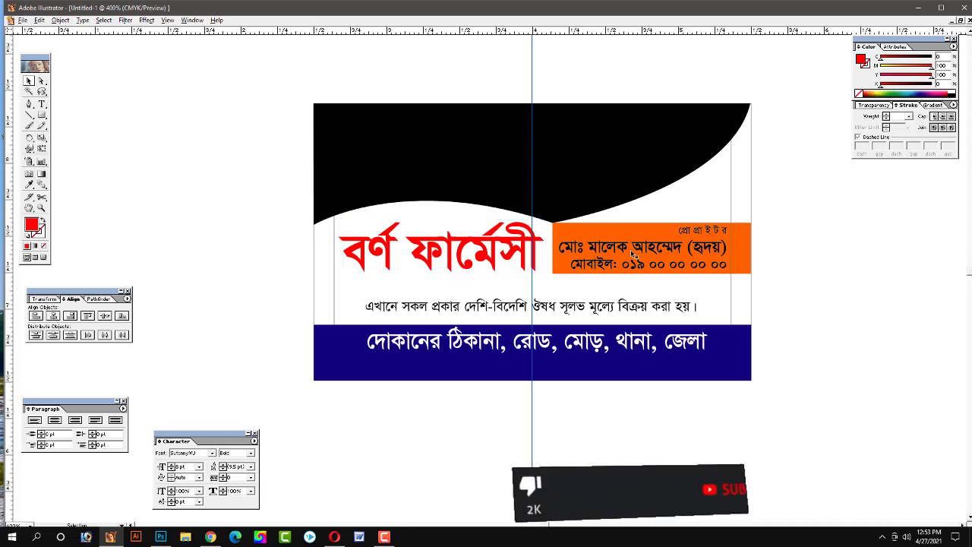
left_click(473, 265)
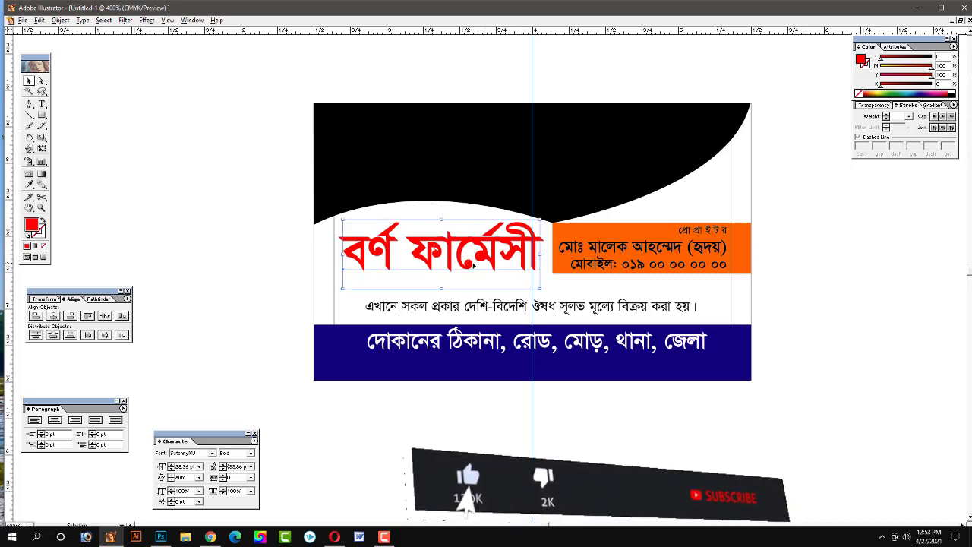
scroll(473, 264, "down", 2)
left_click_drag(511, 198, 511, 340)
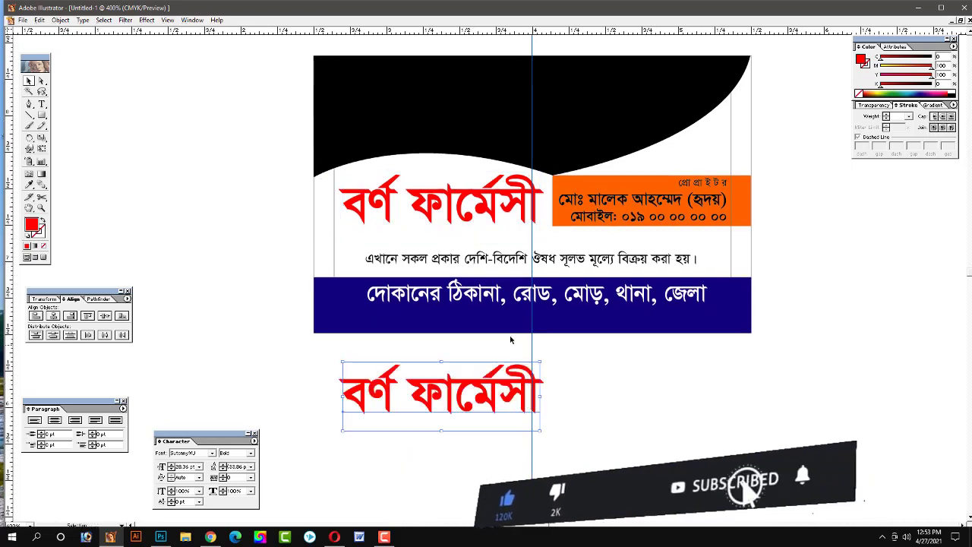
scroll(509, 334, "down", 1)
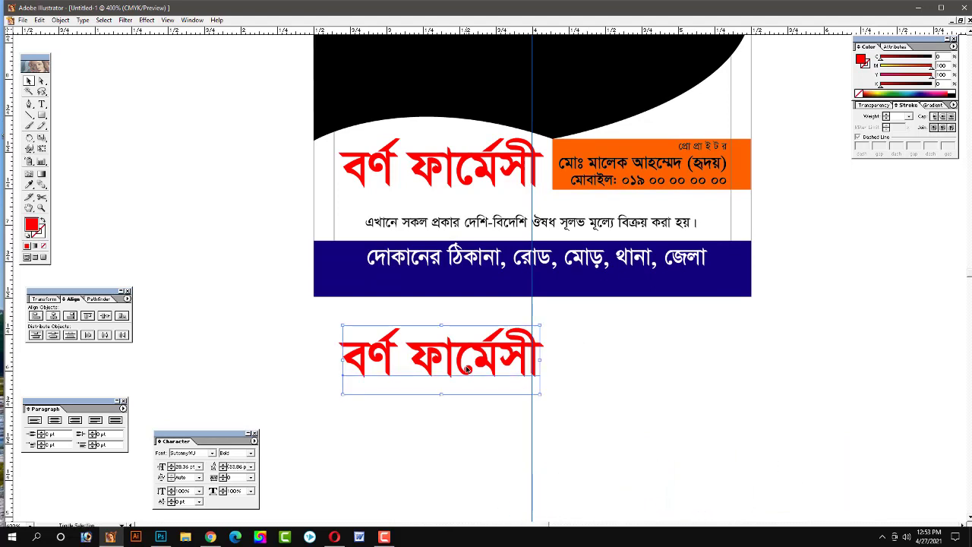
key("ctrl+shift+o")
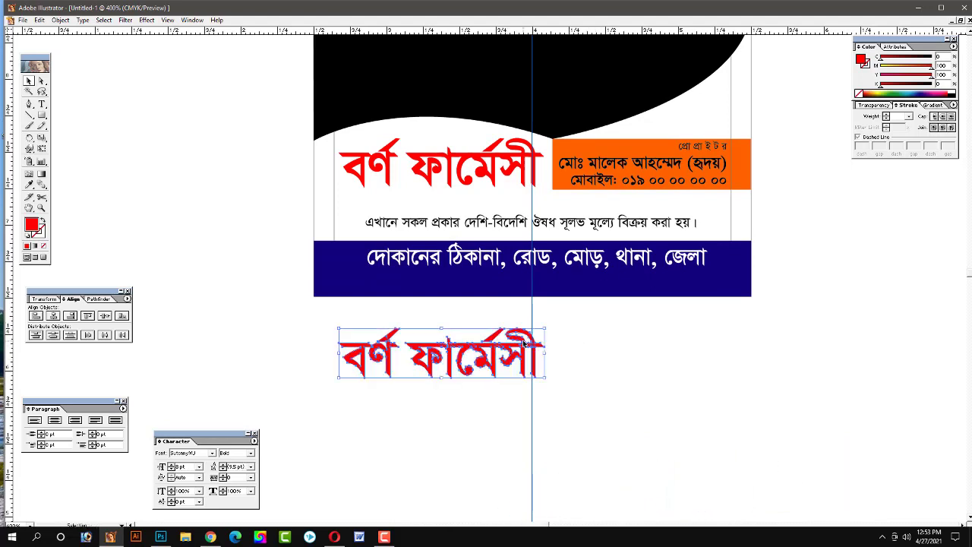
Drop another copy of the title below and give it a 6 pt light blue stroke.
left_click_drag(505, 357, 522, 438)
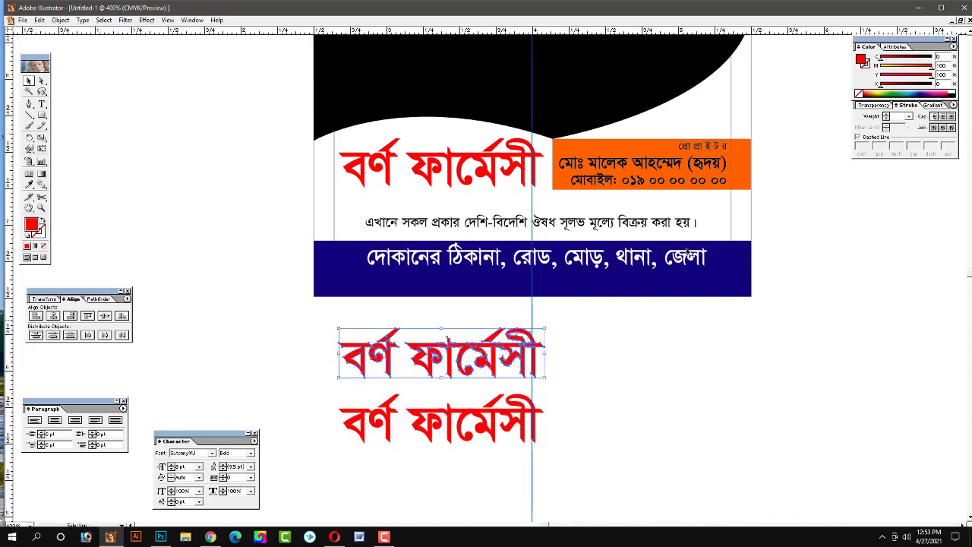
left_click(865, 67)
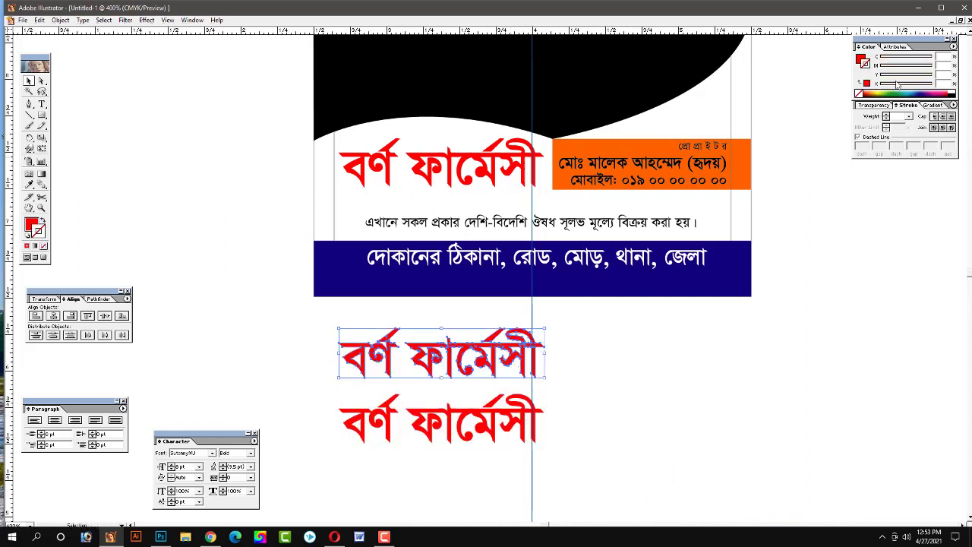
left_click(954, 94)
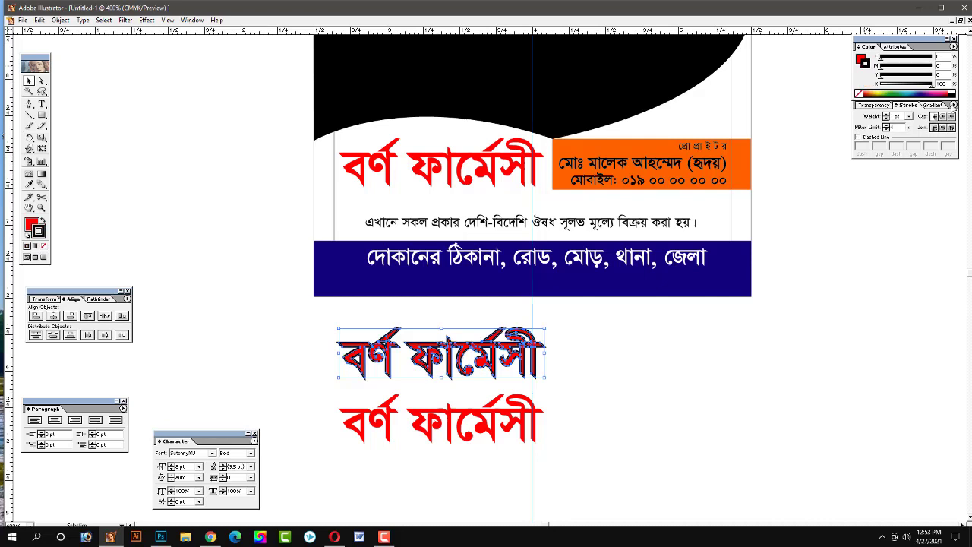
left_click(896, 89)
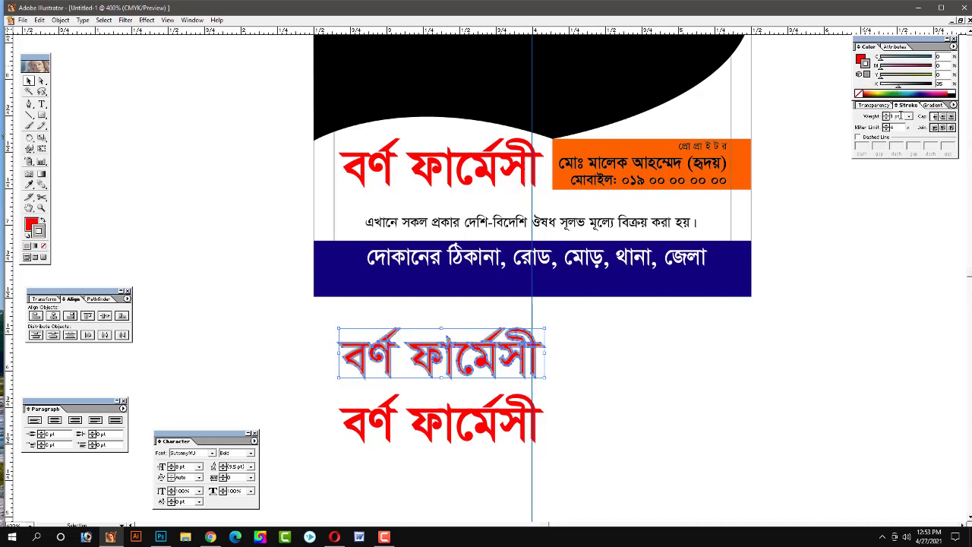
double_click(896, 116)
type("6")
key("Return")
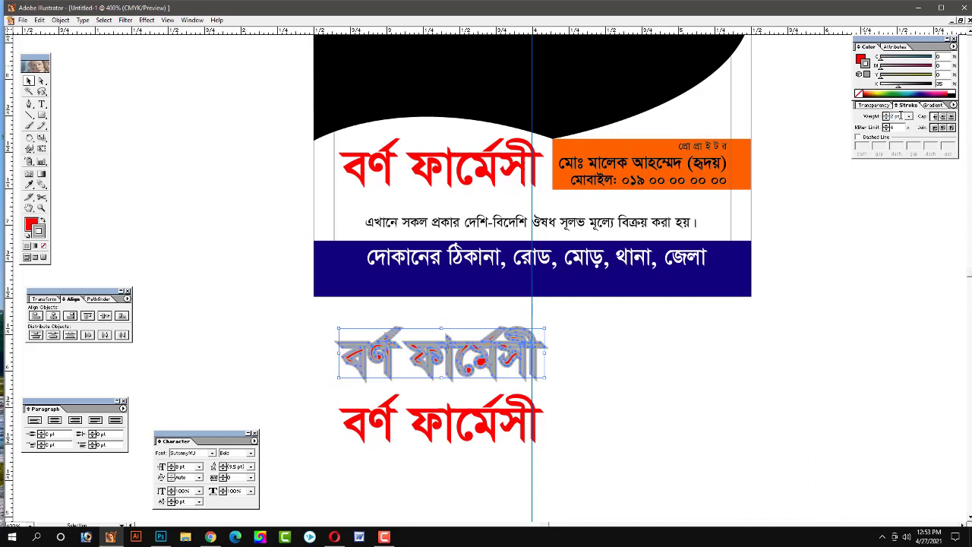
Outline the thick stroke, fill it white, and lay the red title over it.
left_click(617, 380)
left_click(522, 356)
key("ctrl+shift+o")
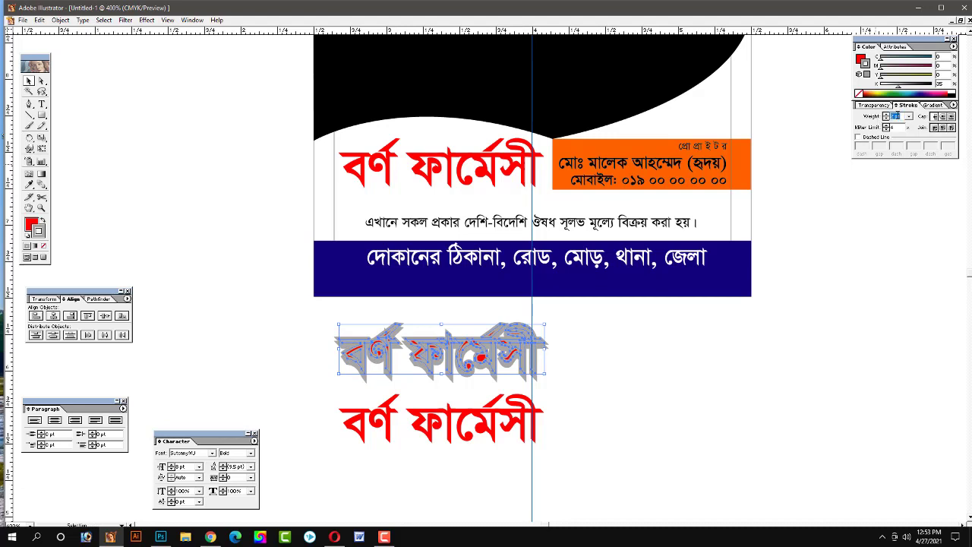
left_click(897, 116)
type("1")
key("Return")
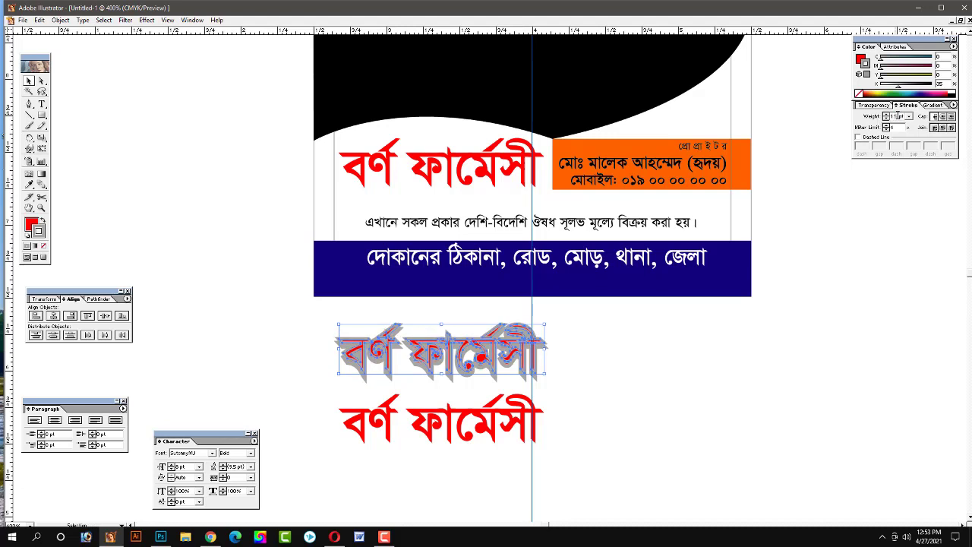
left_click_drag(898, 90, 879, 90)
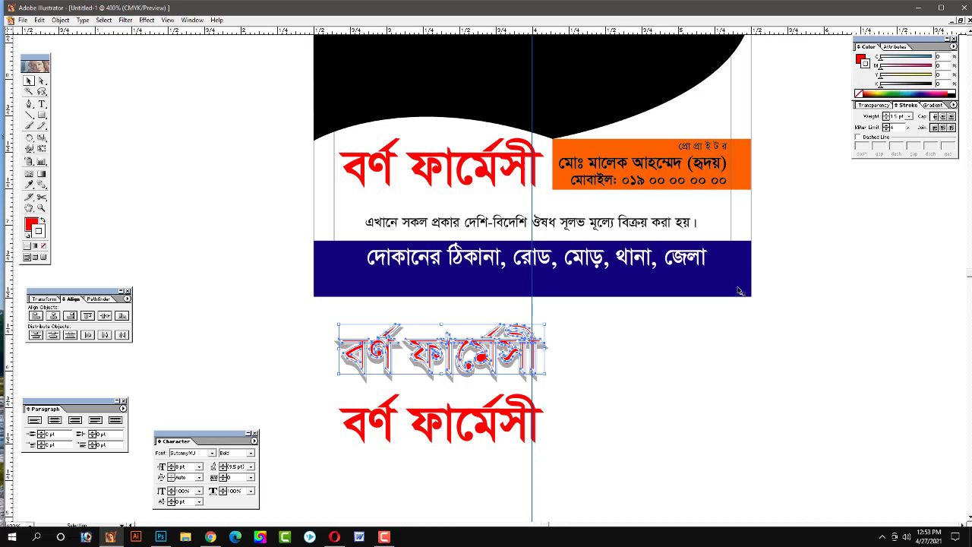
left_click(666, 387)
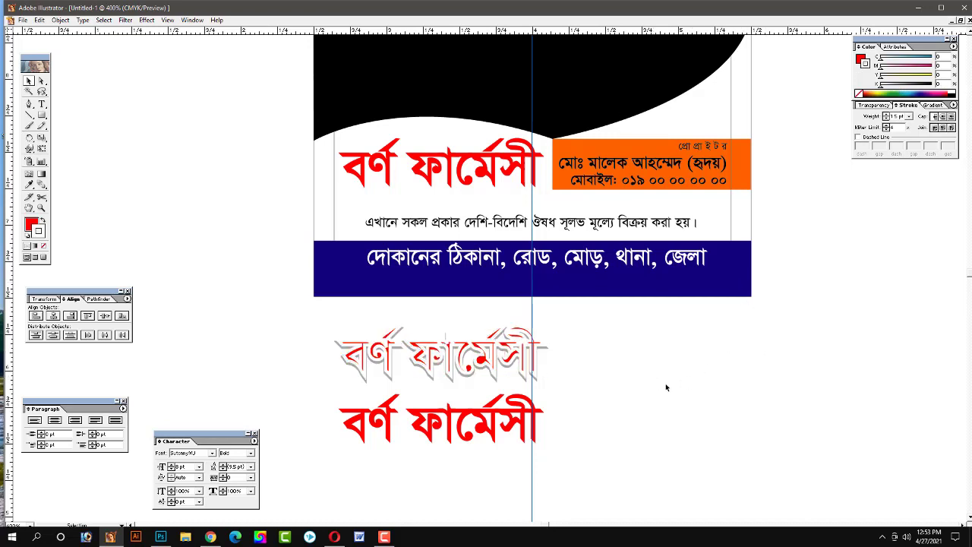
left_click_drag(486, 431, 487, 362)
left_click(616, 372)
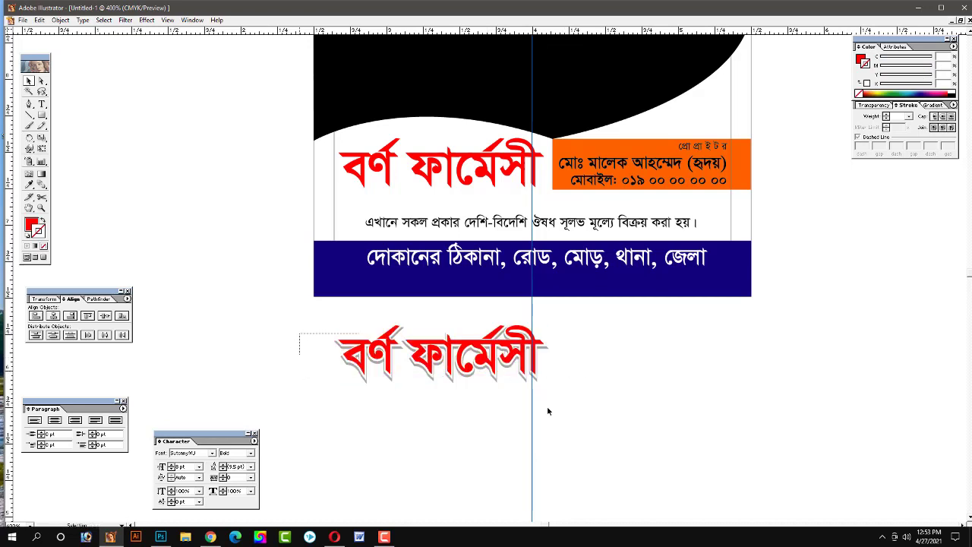
Delete the plain card title and place the shadowed বর্ণ ফার্মেসী title under the swoosh.
left_click_drag(547, 411, 524, 364)
left_click(582, 391)
left_click(491, 167)
key("Delete")
left_click_drag(472, 373, 479, 169)
key("Down")
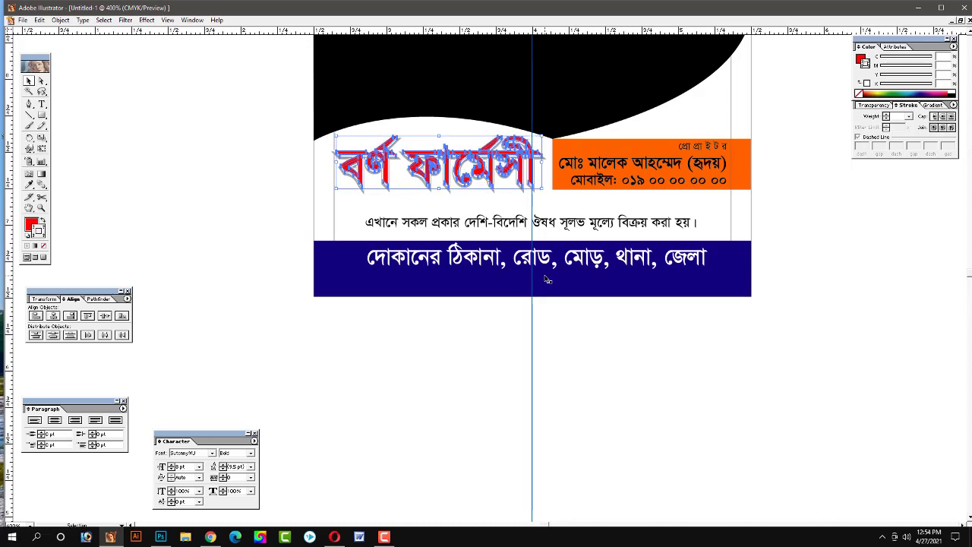
left_click(631, 379)
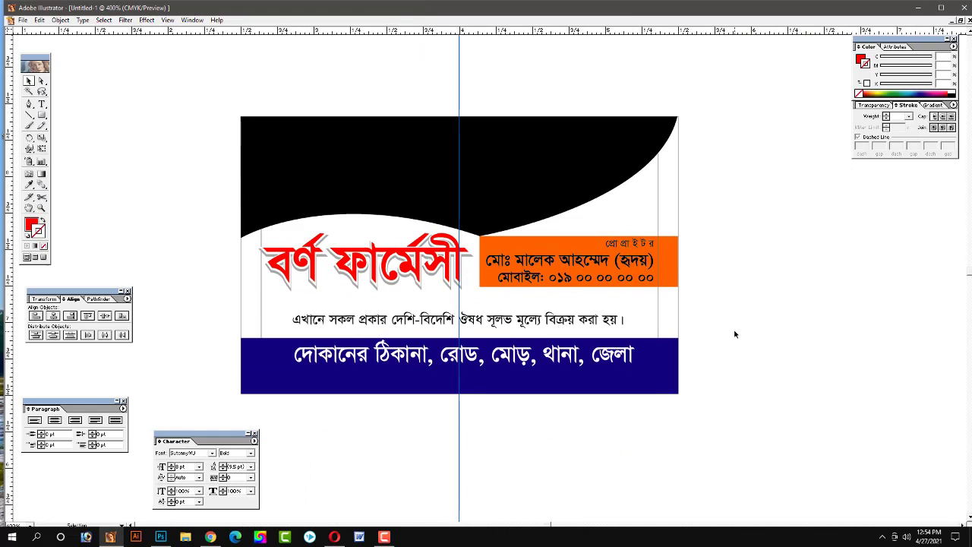
Switch to Chrome and go to google.com in a new tab.
left_click(210, 537)
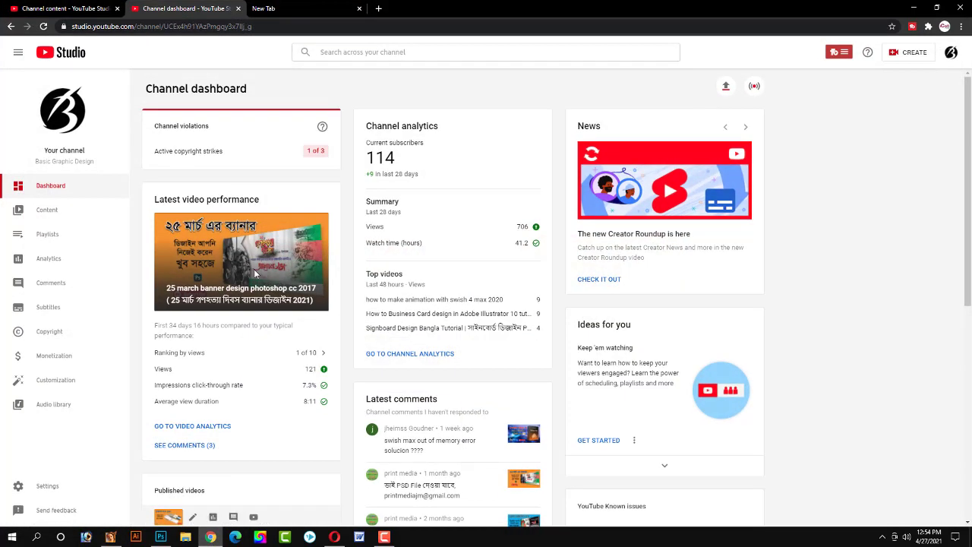
left_click(379, 9)
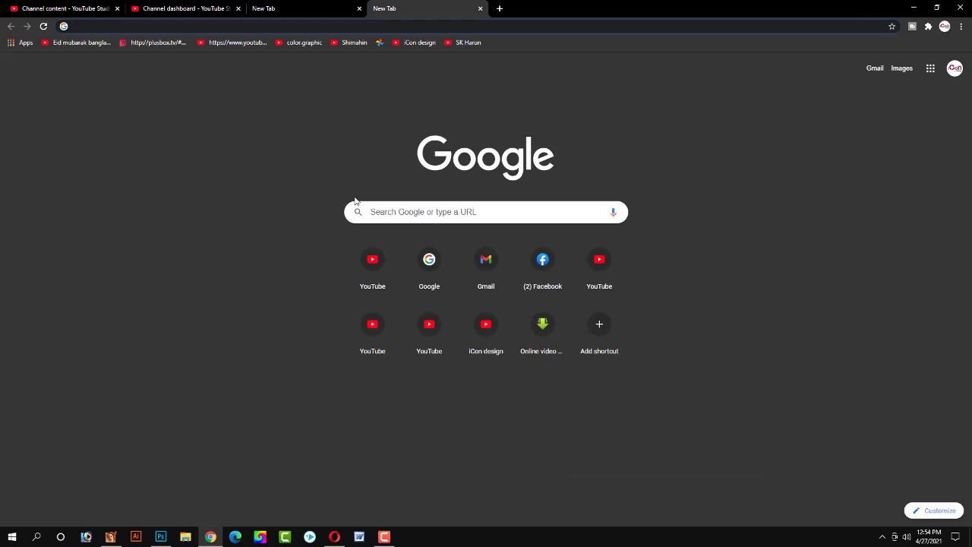
type("k")
key("BackSpace")
type("goo")
key("Return")
type("ও")
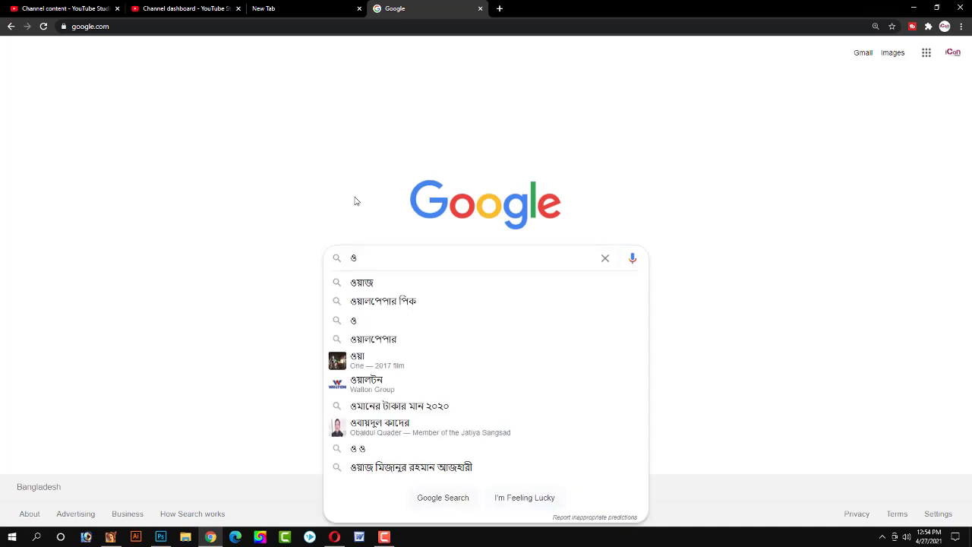
Search Google Images for ওষধ and open the first medicine photo.
type("ষধ")
key("Return")
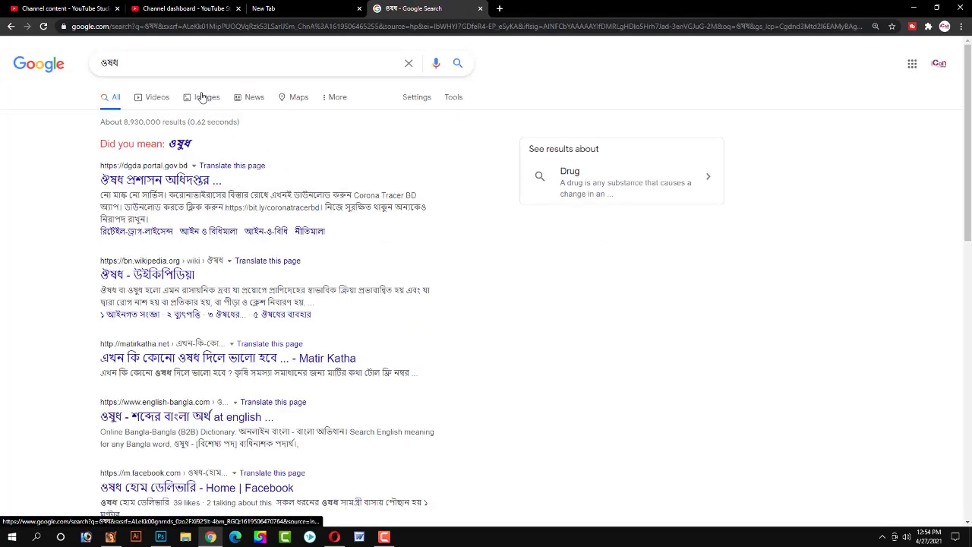
left_click(202, 97)
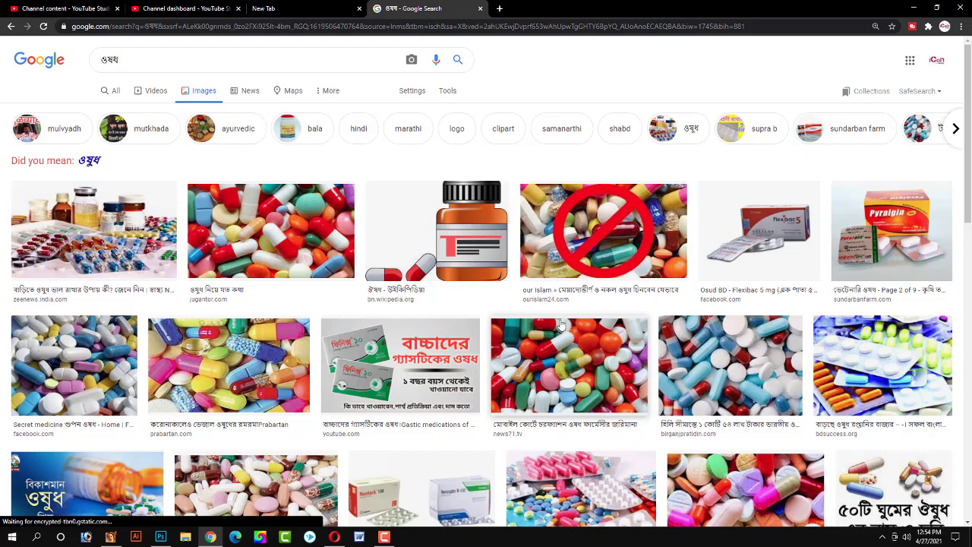
left_click(110, 242)
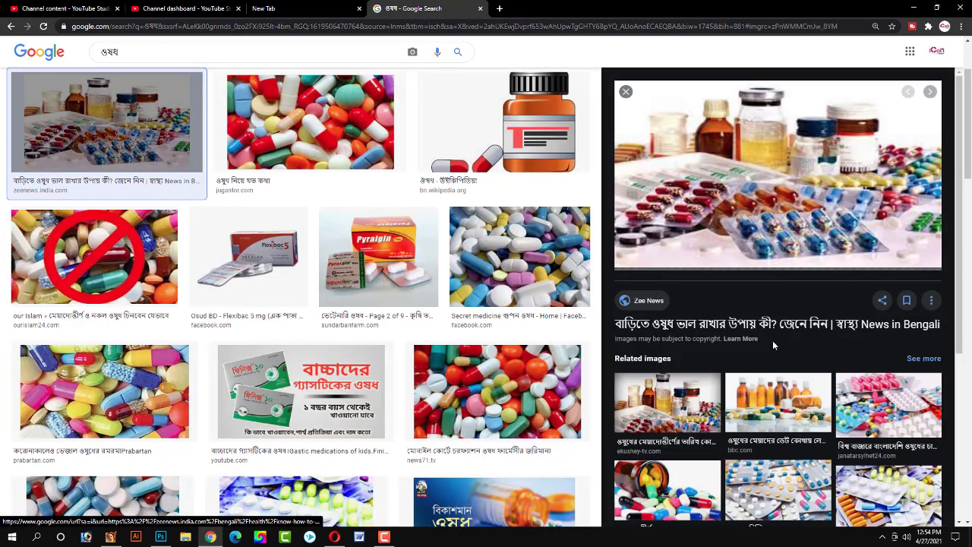
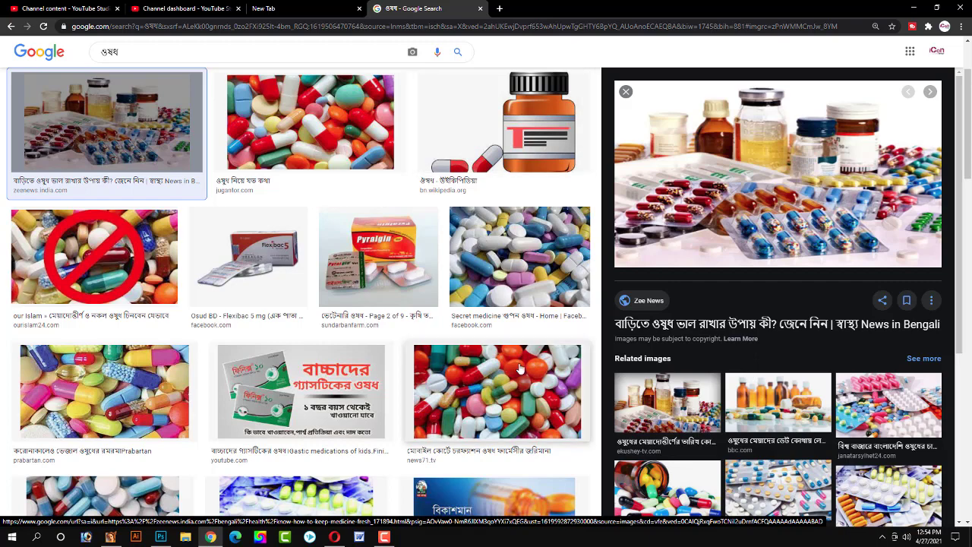
Copy the pills-and-medicine-bottles preview photo from Google Images and return to Illustrator.
right_click(750, 232)
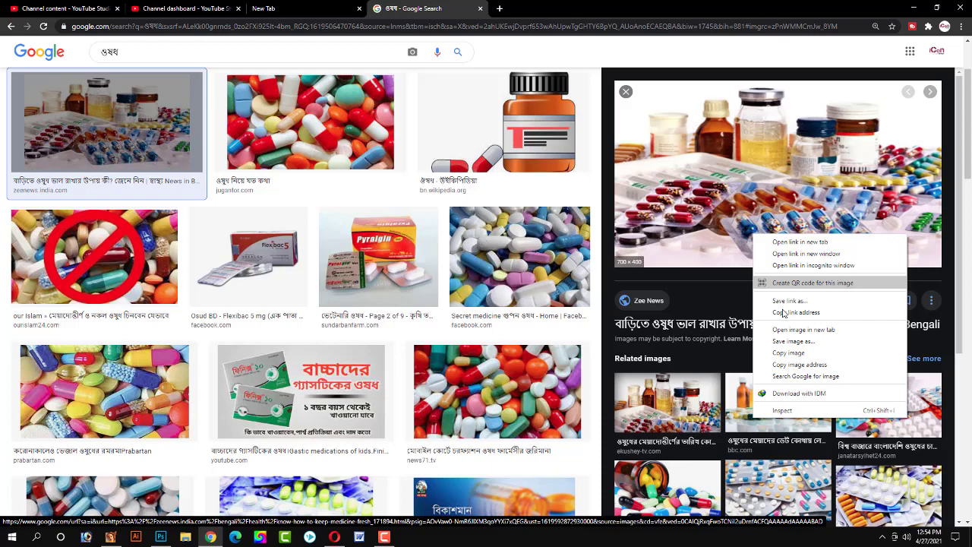
left_click(782, 350)
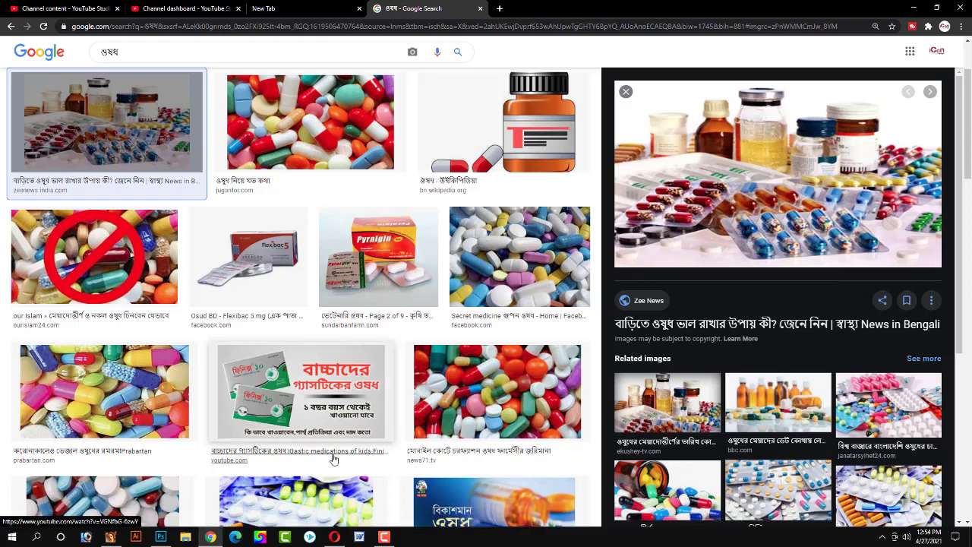
left_click(115, 537)
Paste the medicine photo and shrink it roughly to card size.
key("ctrl+v")
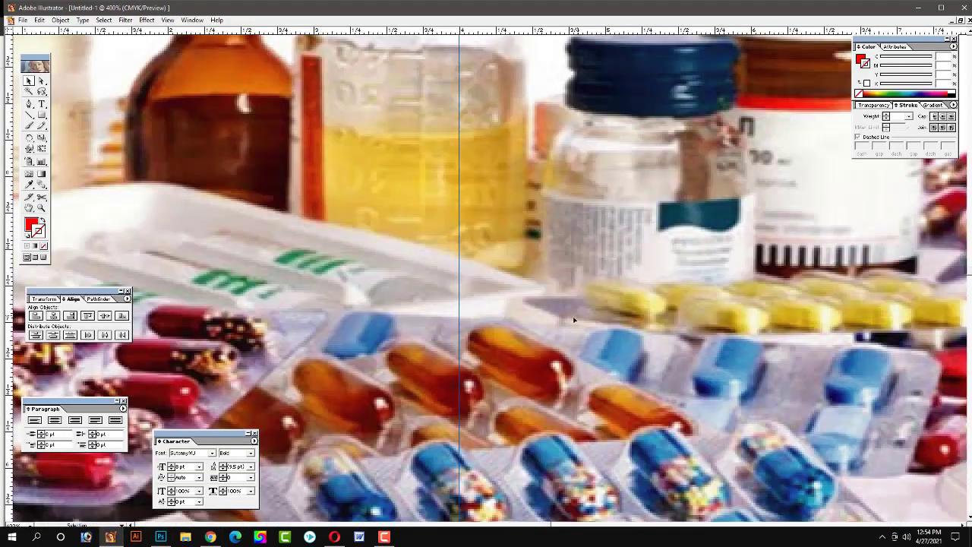
key("ctrl+minus")
key("ctrl+minus")
scroll(530, 278, "up", 2)
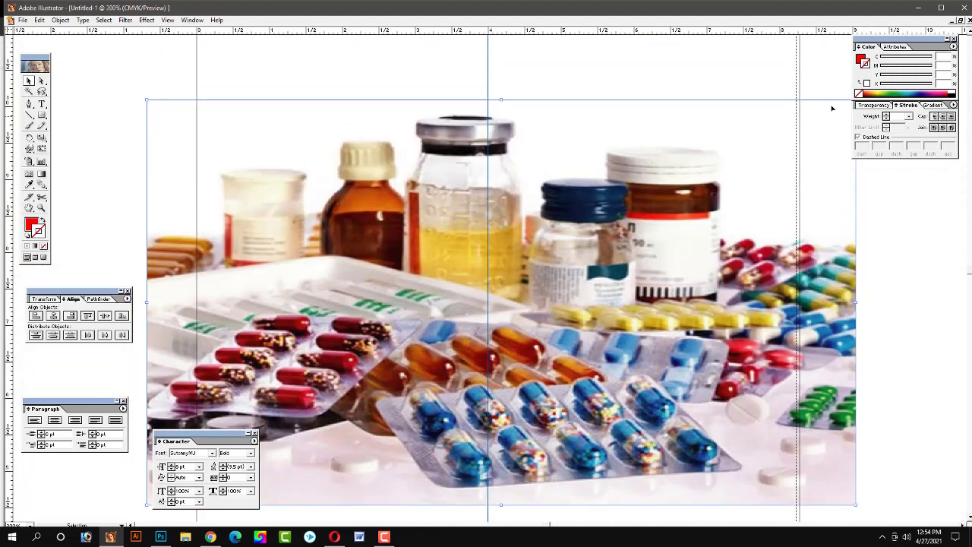
left_click(858, 507)
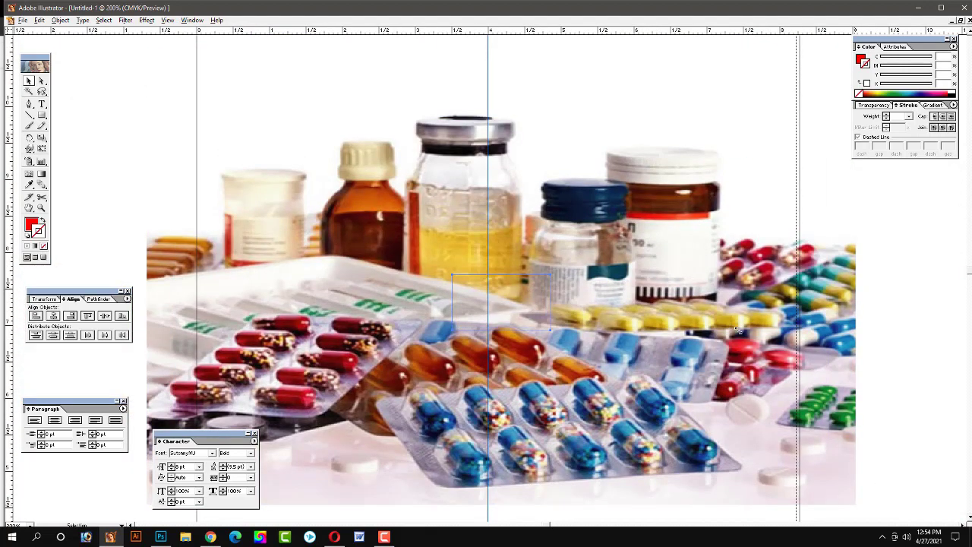
mouse_move(726, 326)
left_mouse_down()
mouse_move(577, 309)
mouse_move(696, 261)
left_mouse_up()
Fit the photo across the card above the tagline, then slide it left.
left_click(495, 293)
left_click_drag(657, 286, 643, 249)
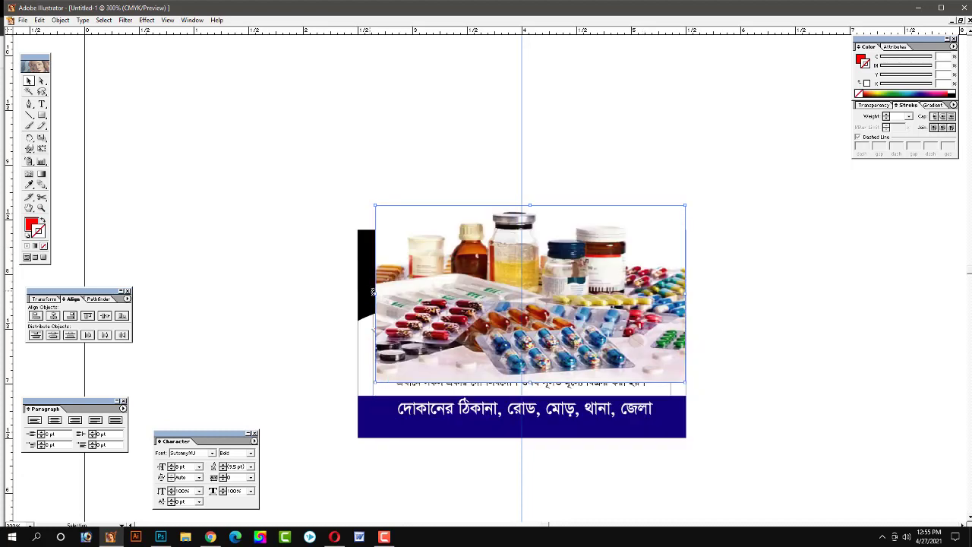
left_click_drag(375, 292, 358, 292)
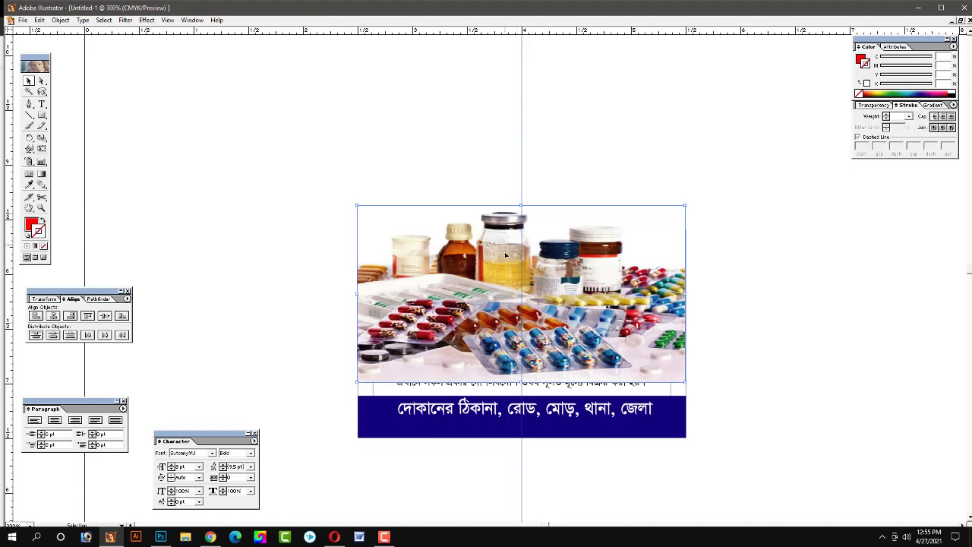
left_click_drag(505, 255, 505, 270)
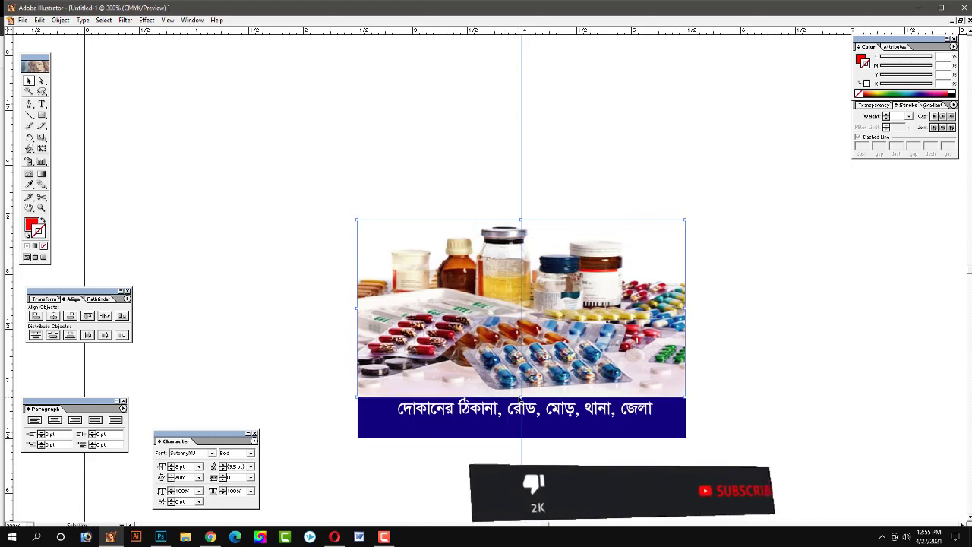
left_click_drag(520, 397, 520, 357)
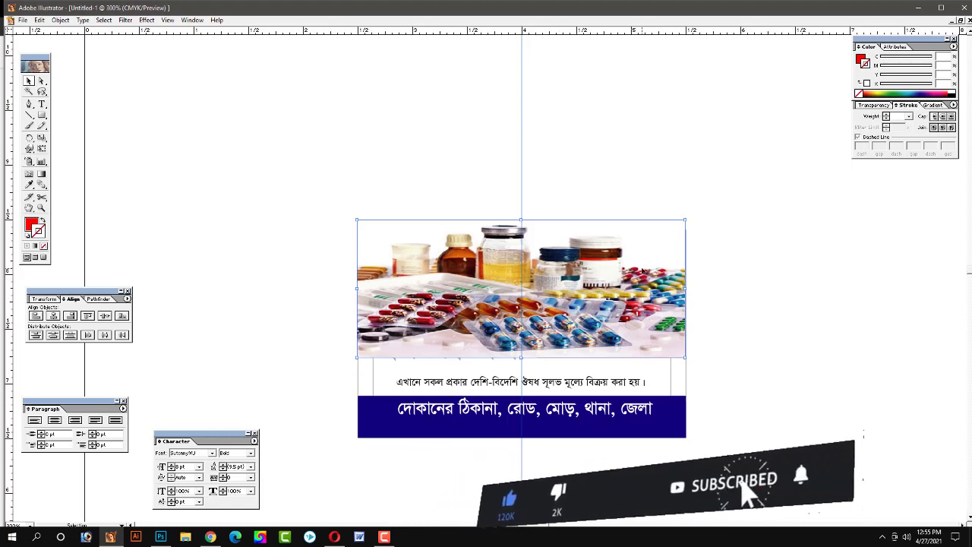
left_click_drag(531, 288, 348, 289)
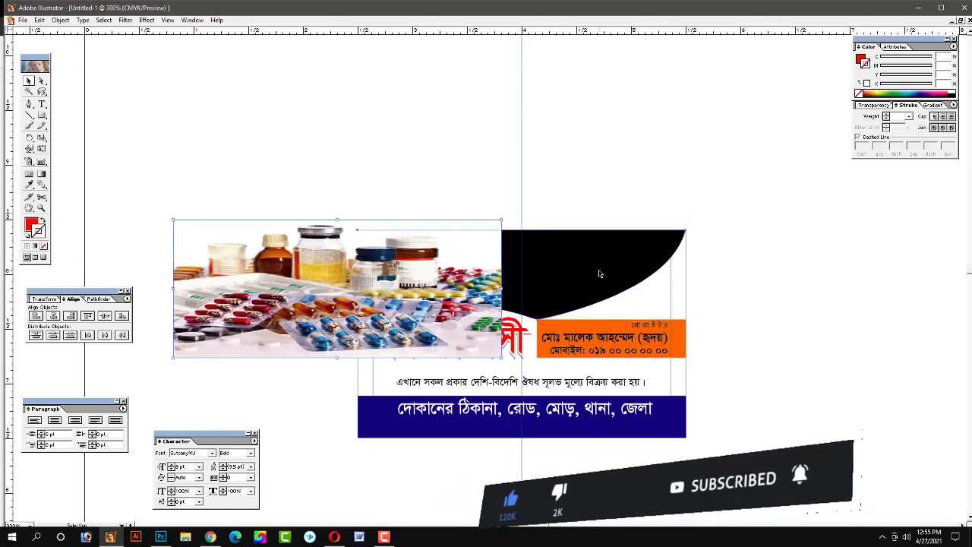
Bring the black curved shape to front and position the photo over it, above the shop name.
left_click(599, 273)
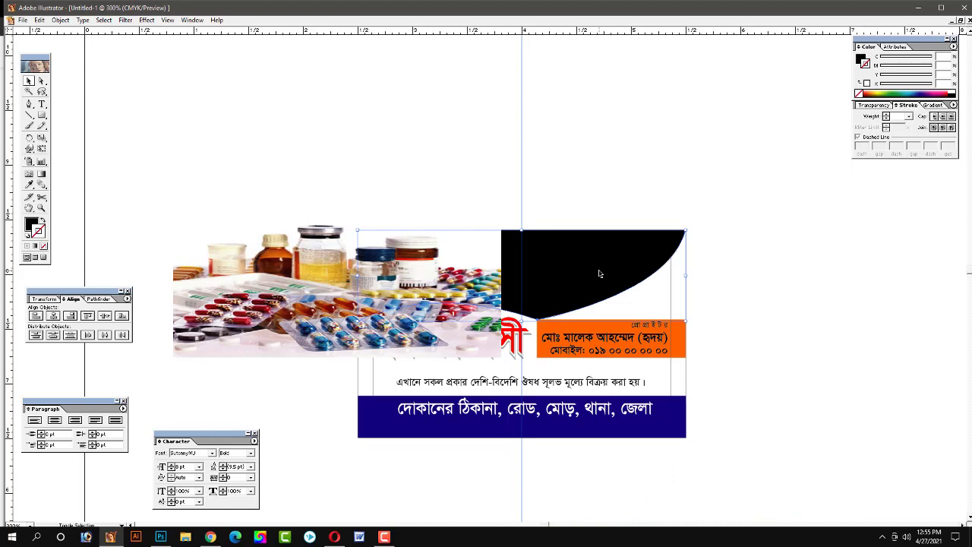
key("ctrl+shift+bracketright")
left_click(310, 322)
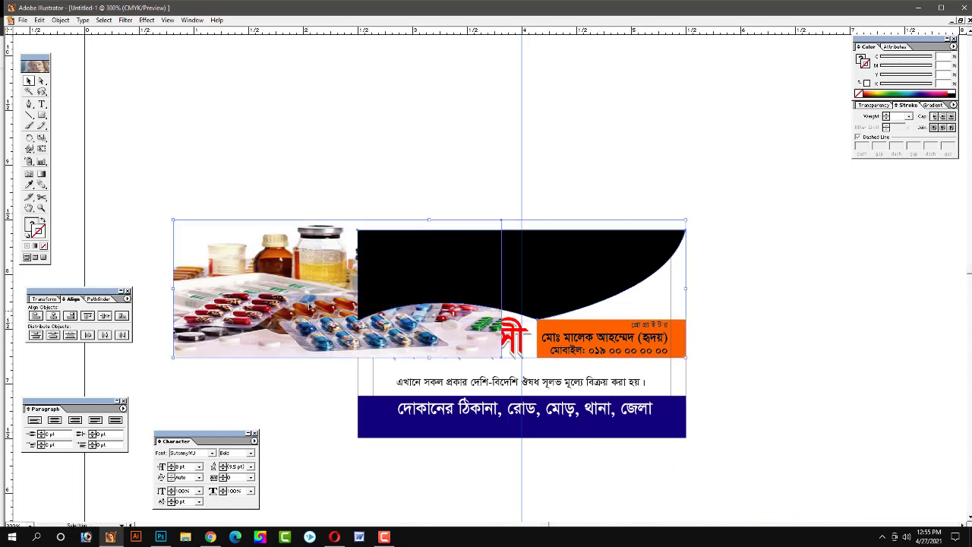
left_click(369, 182)
left_click_drag(325, 263, 460, 287)
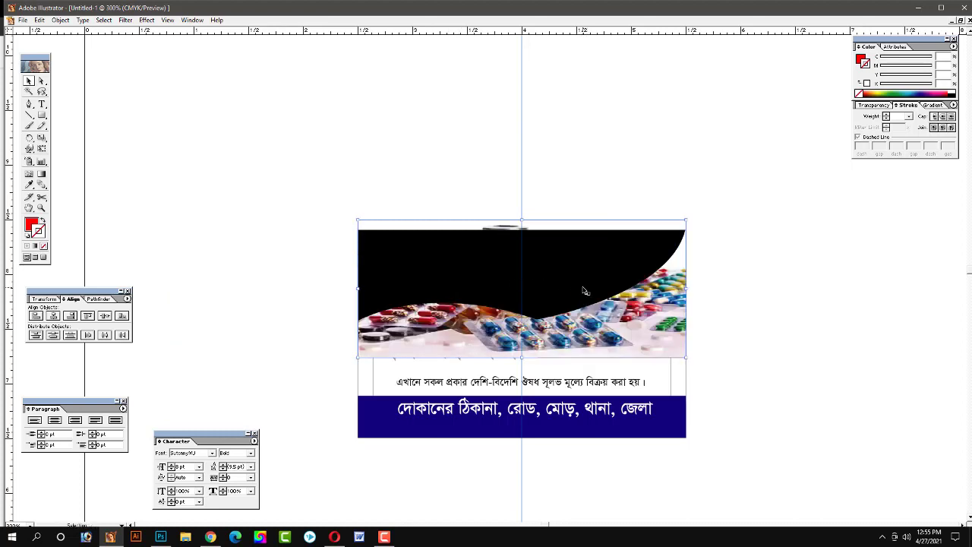
key("Down")
key("Down")
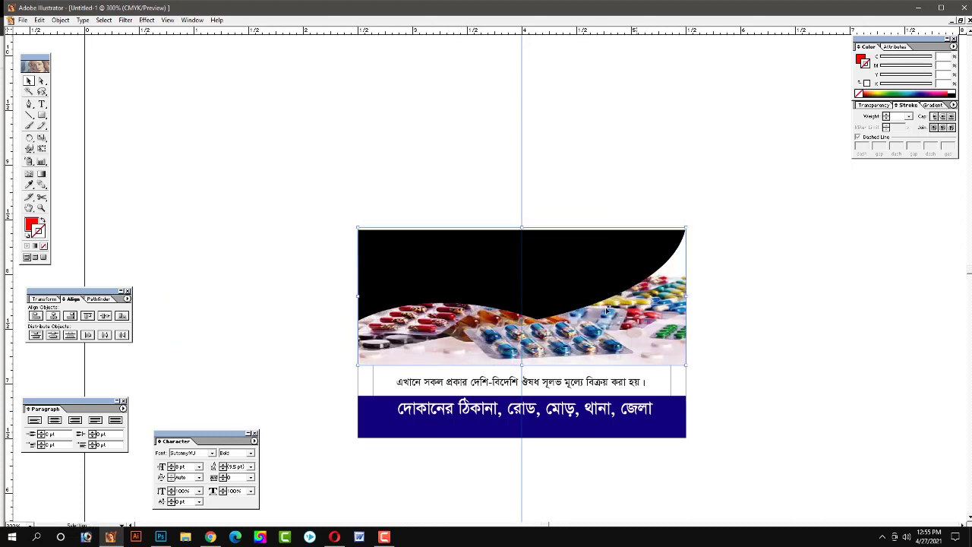
key("Down")
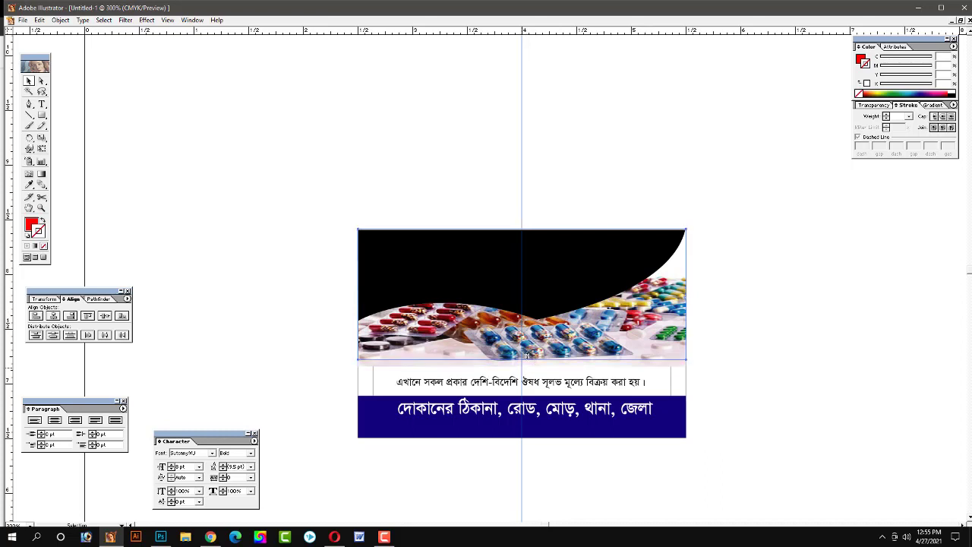
left_click_drag(521, 366, 529, 342)
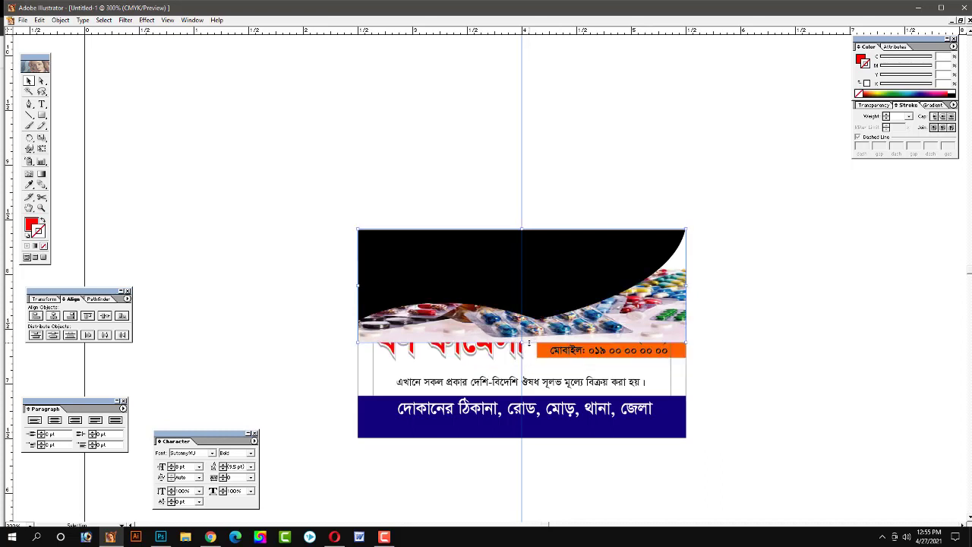
Clip the photo to the curved shape and inspect the result up close.
right_click(586, 271)
left_click(607, 305)
left_click(757, 306)
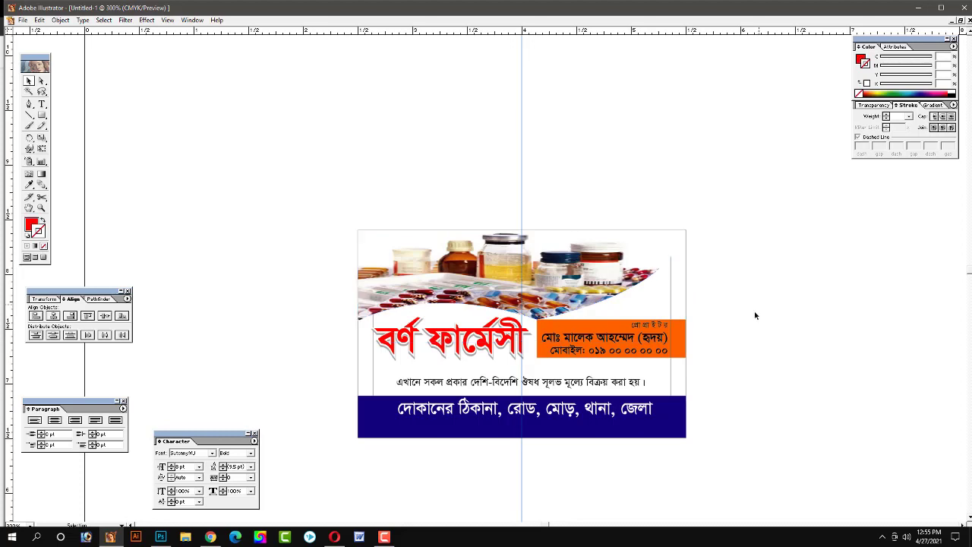
key("ctrl+equal")
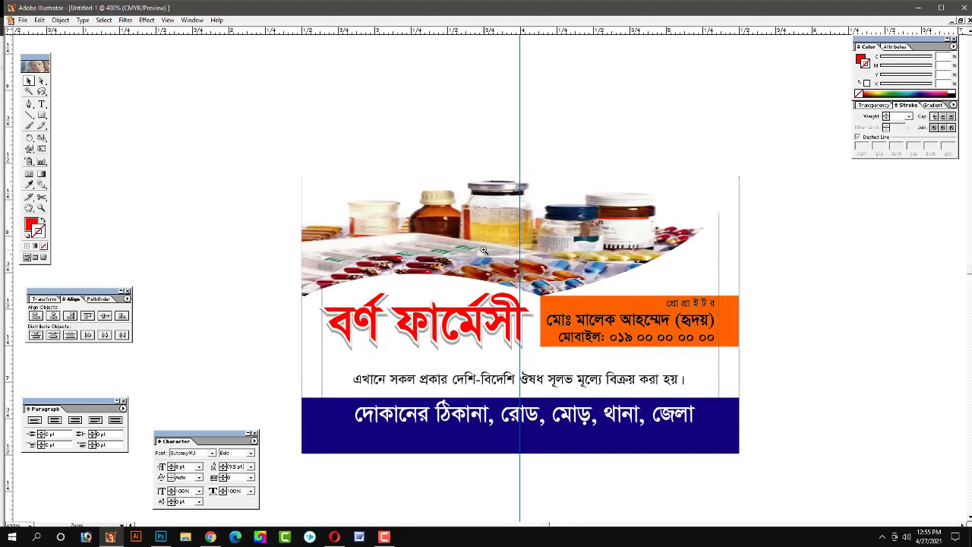
key("ctrl+equal")
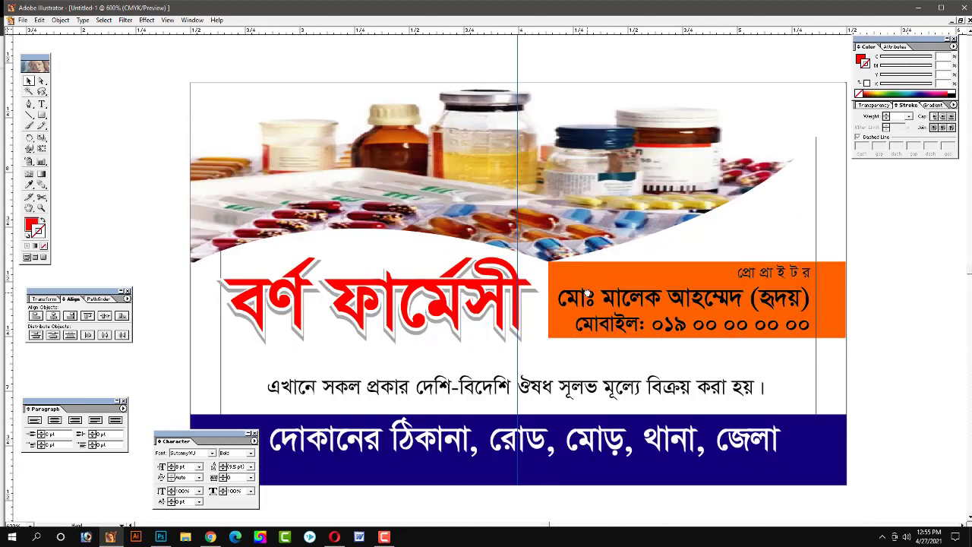
left_click(589, 233)
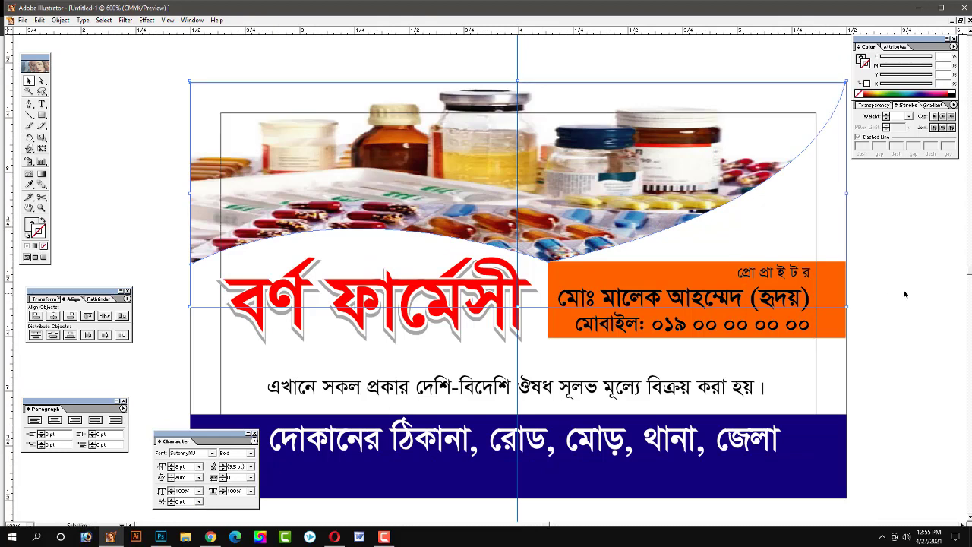
left_click(883, 282)
Release the photo's clipping mask and pull its top edge down.
key("ctrl+minus")
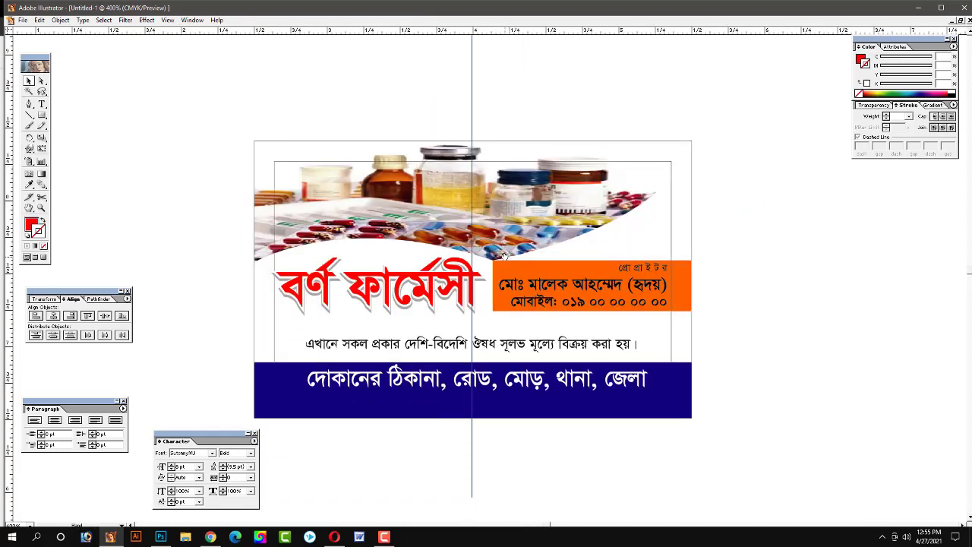
left_click(502, 234)
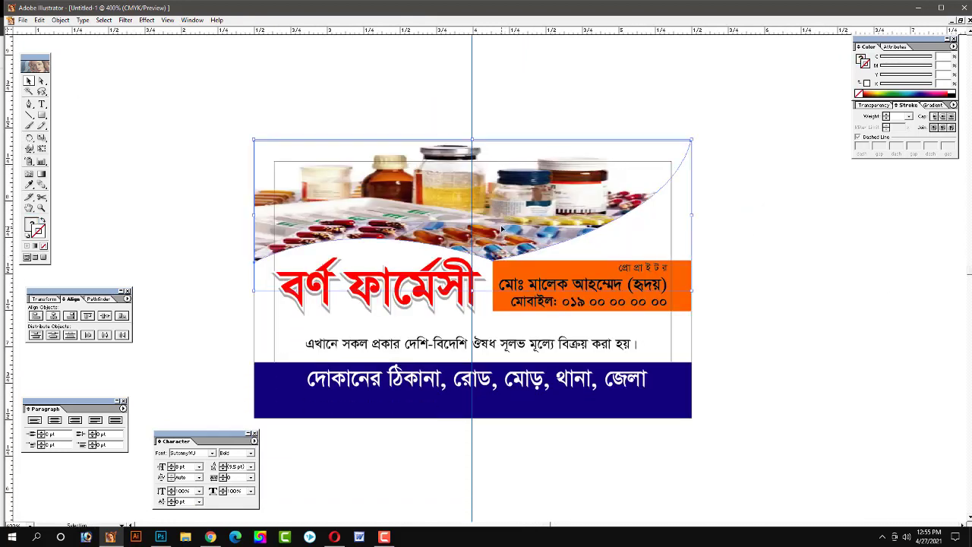
right_click(502, 228)
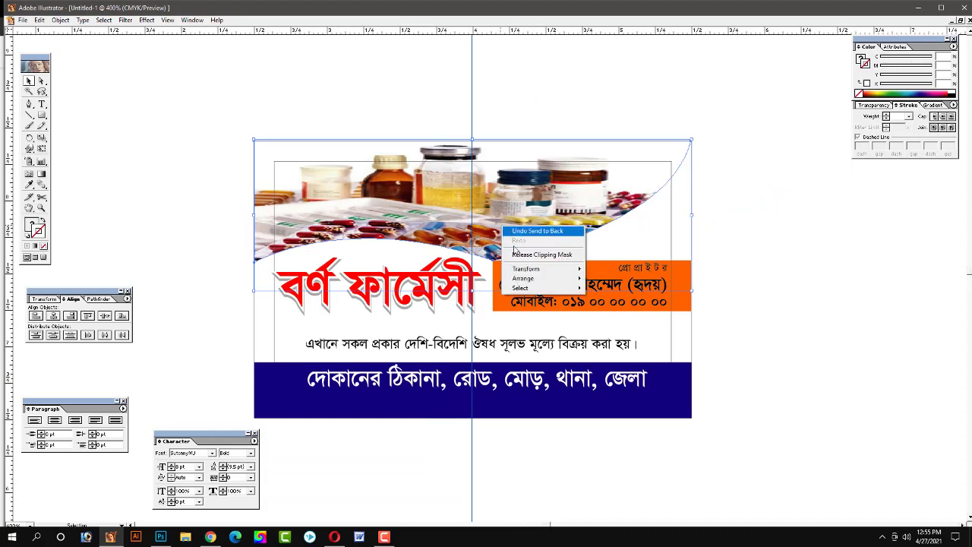
left_click(524, 251)
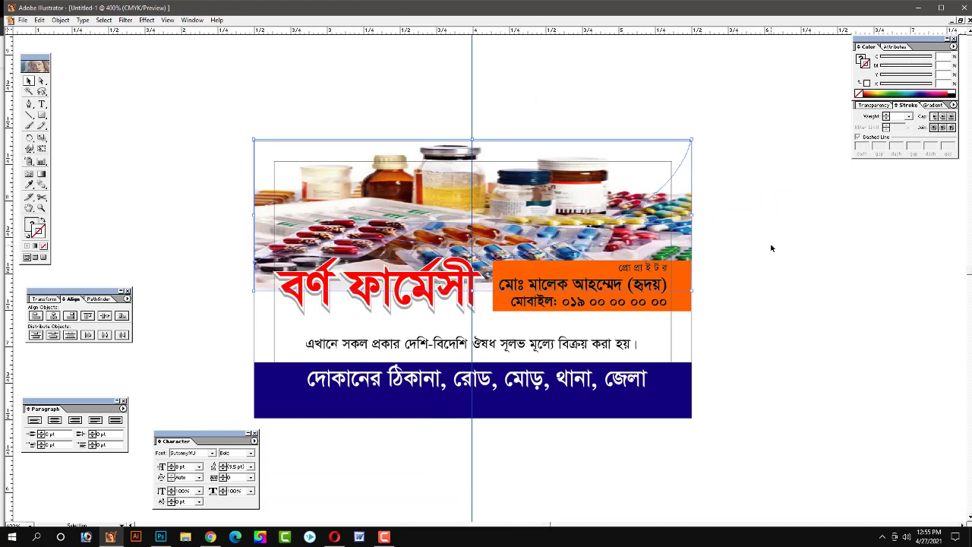
left_click(770, 248)
left_click(684, 230)
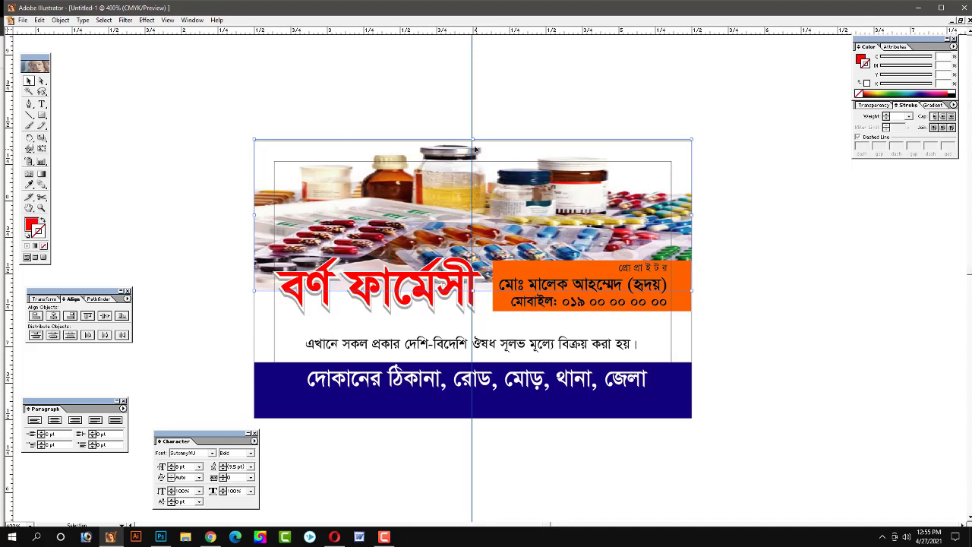
left_click_drag(472, 139, 478, 159)
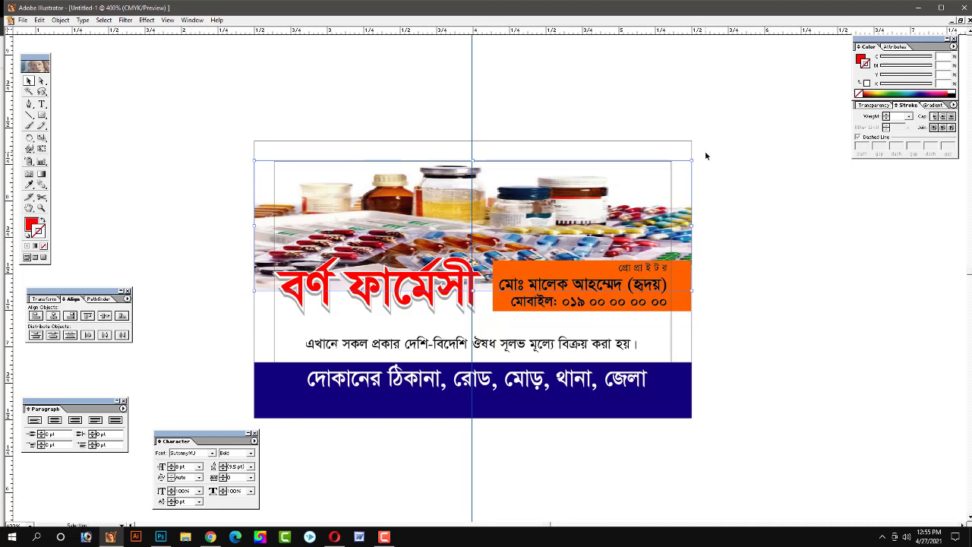
Select the curved path and photo in Outline view and make the clipping mask again.
key("ctrl+y")
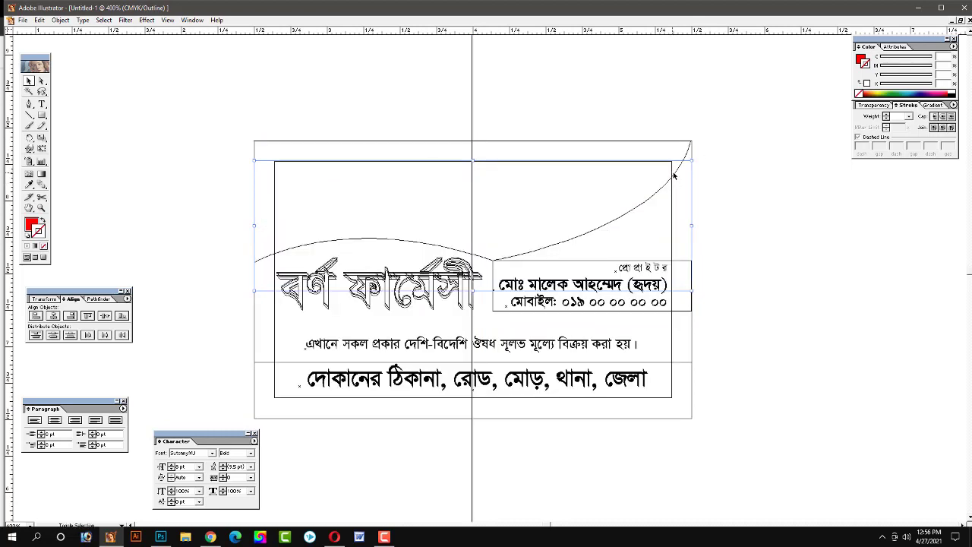
left_click(674, 175)
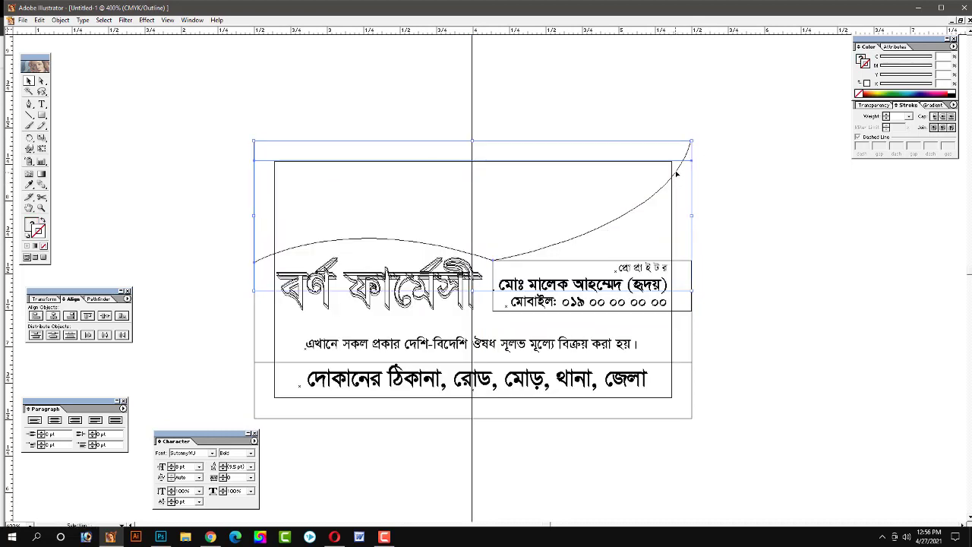
key("ctrl+y")
right_click(637, 174)
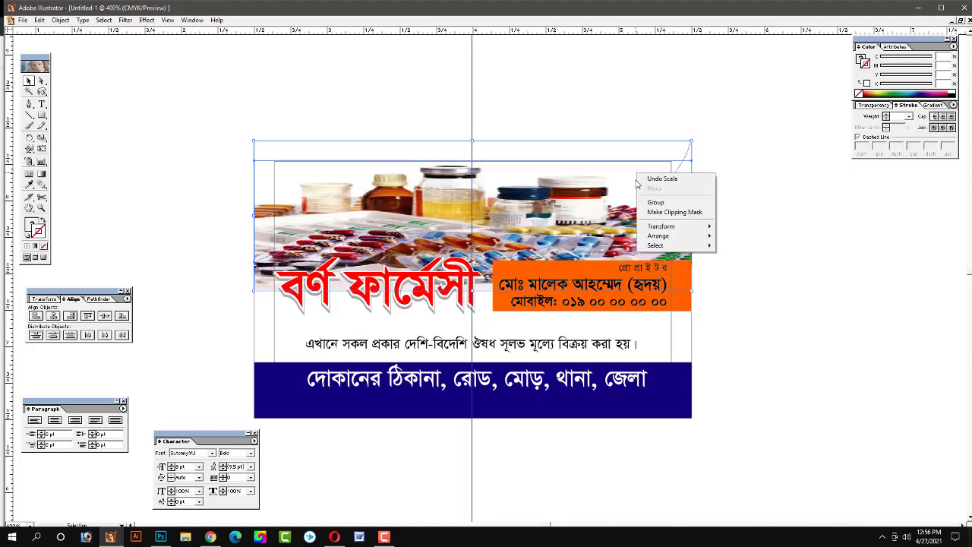
left_click(662, 212)
left_click(777, 232)
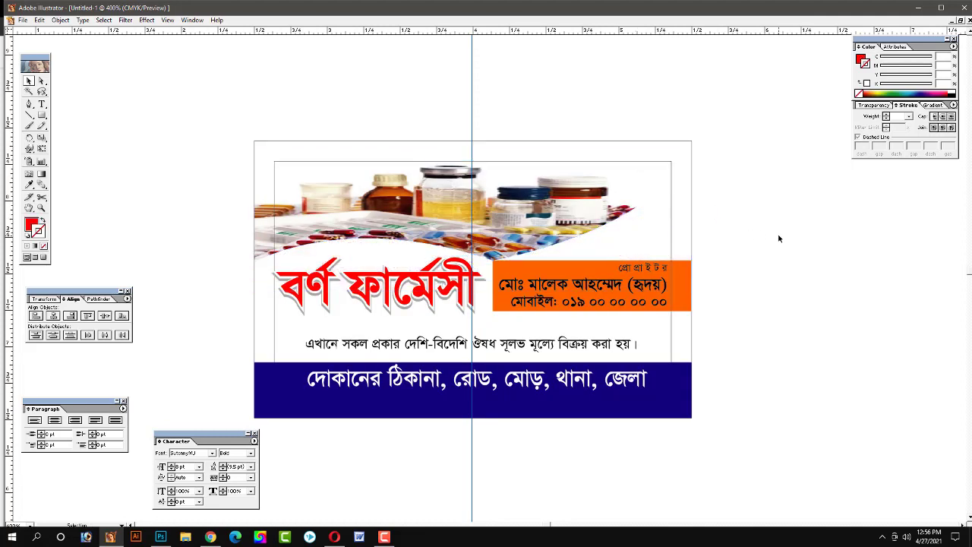
left_click(451, 252)
Marquee-select the orange proprietor box and nudge it slightly down.
scroll(563, 303, "right", 1)
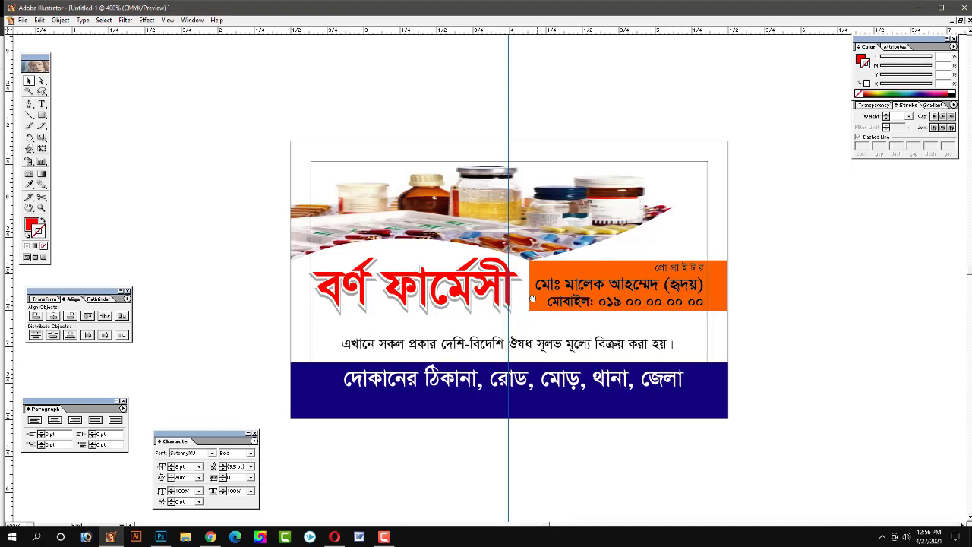
scroll(566, 298, "down", 1)
scroll(571, 294, "right", 1)
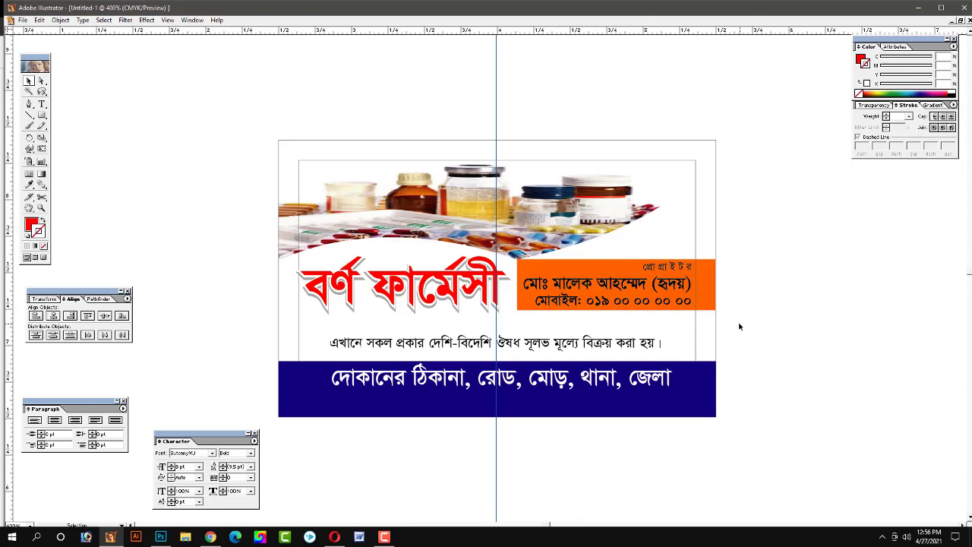
left_click(679, 266)
left_click(751, 278)
left_click_drag(683, 184, 684, 190)
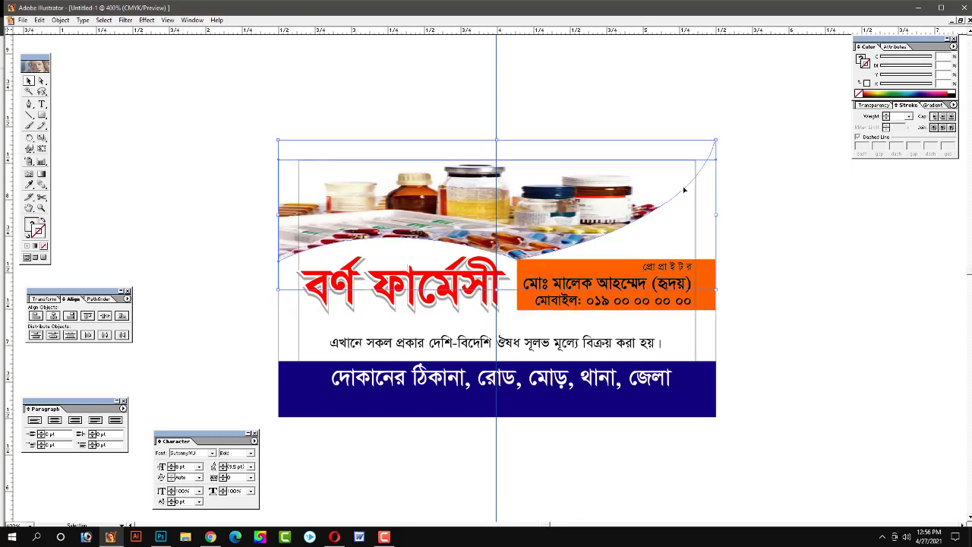
left_click(723, 270)
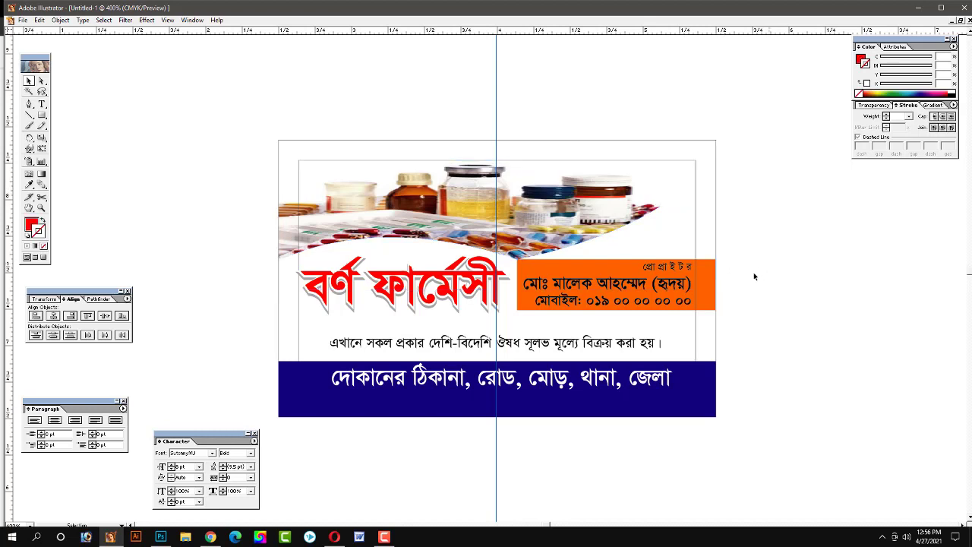
left_click_drag(756, 258, 667, 329)
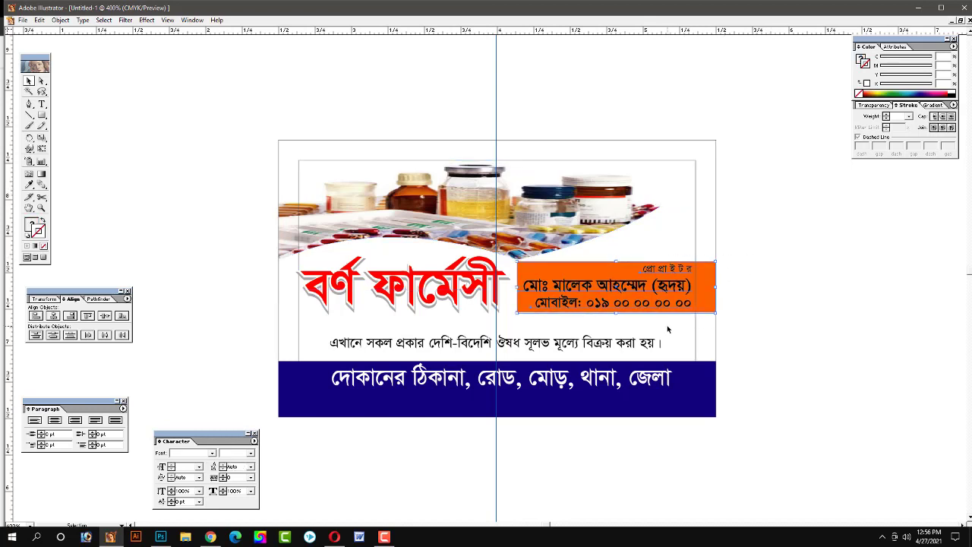
key("Down")
key("Down")
key("Down")
key("Down")
key("Down")
key("Up")
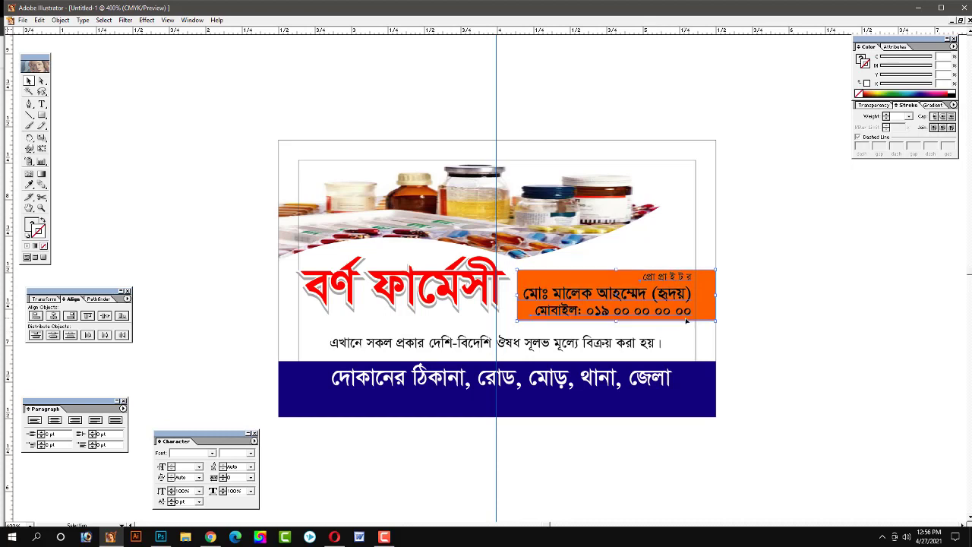
key("Up")
key("Up")
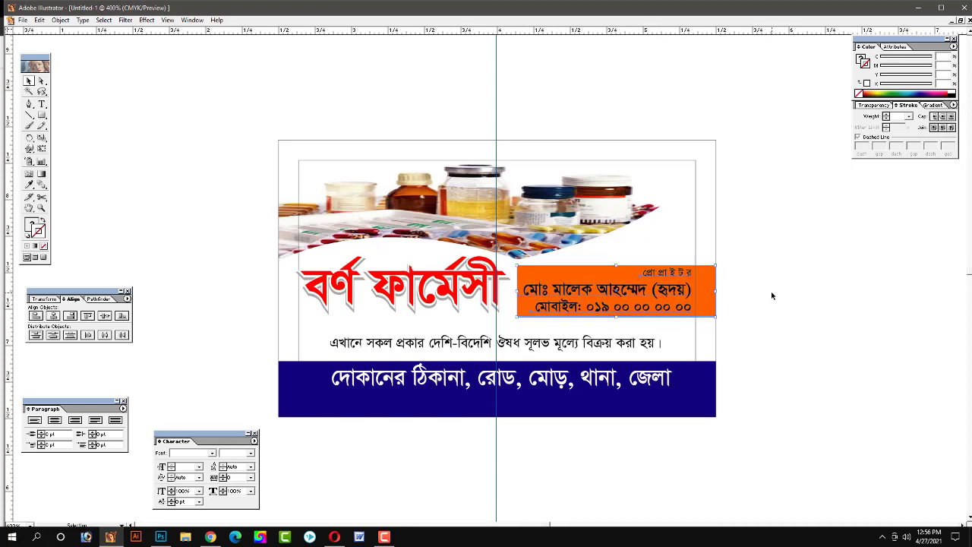
key("Down")
Stretch the orange box's top edge upward to make it slightly taller.
left_click(779, 290)
left_click(476, 287)
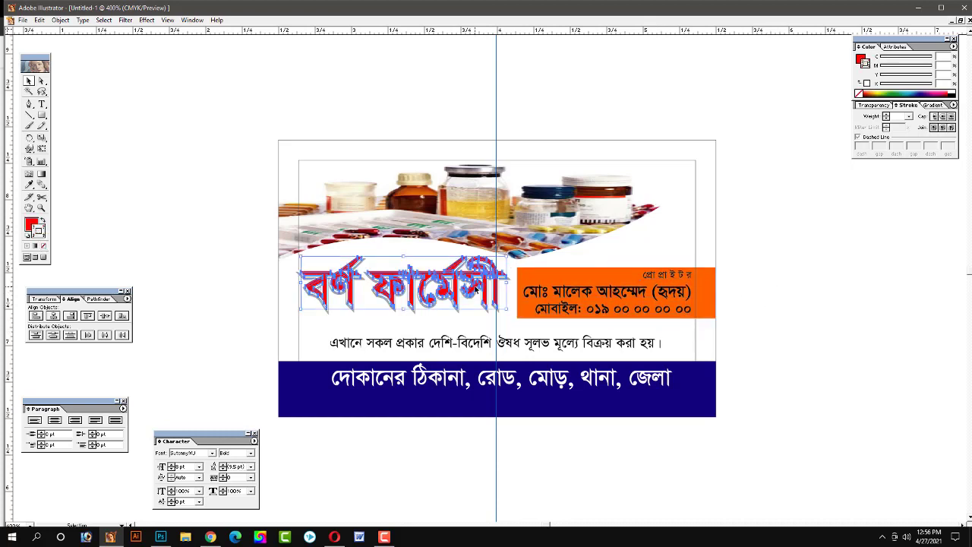
left_click(735, 303)
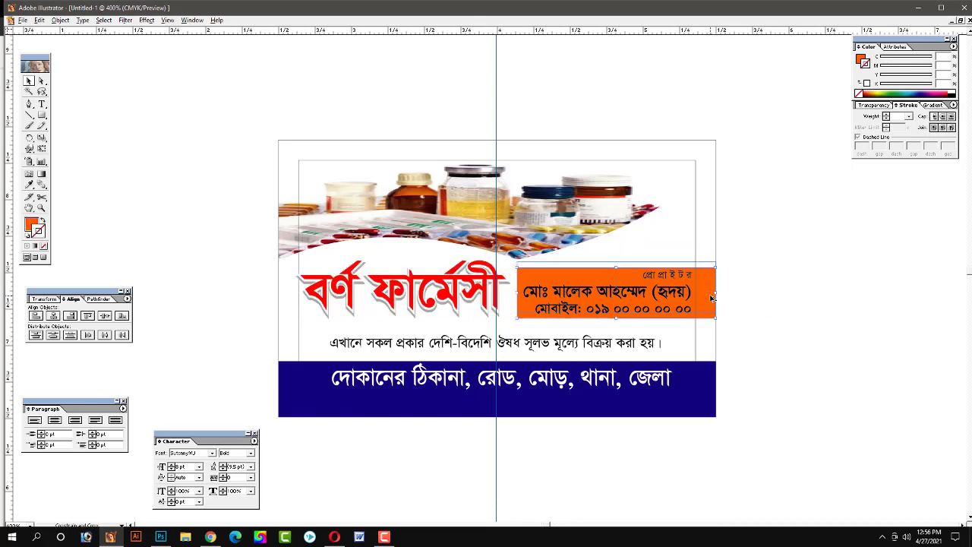
left_click_drag(711, 303, 712, 297)
left_click_drag(631, 263, 631, 258)
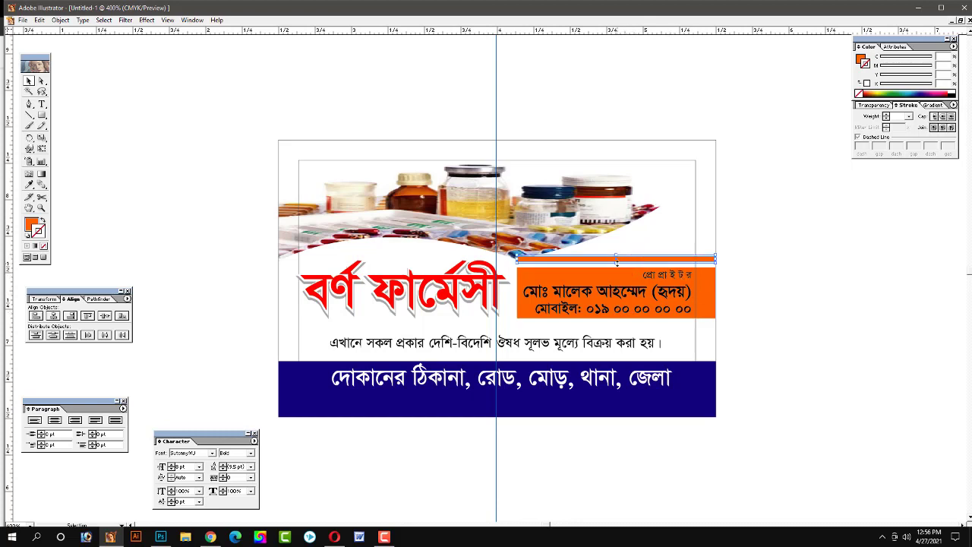
Shift the thin strip down and give it a white-to-orange CMYK gradient fill.
key("Return")
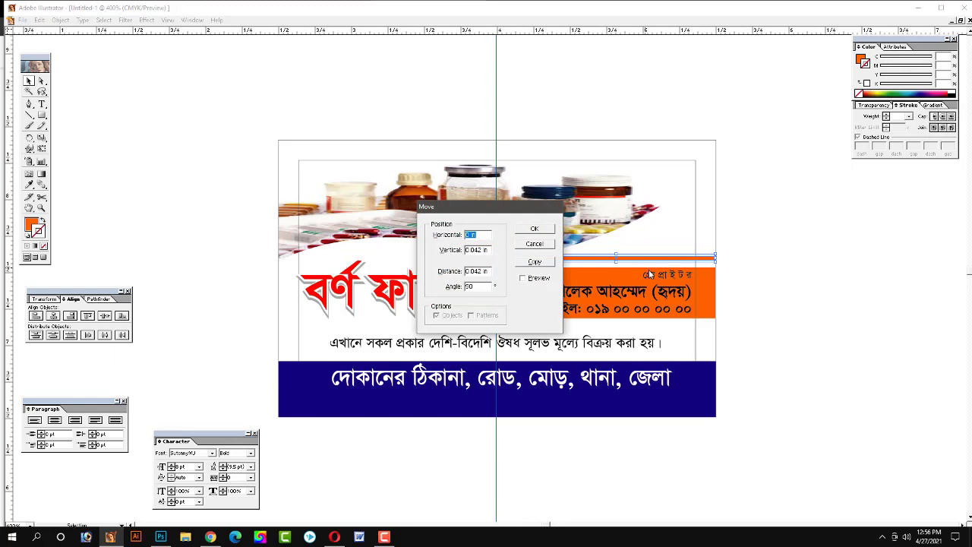
key("Return")
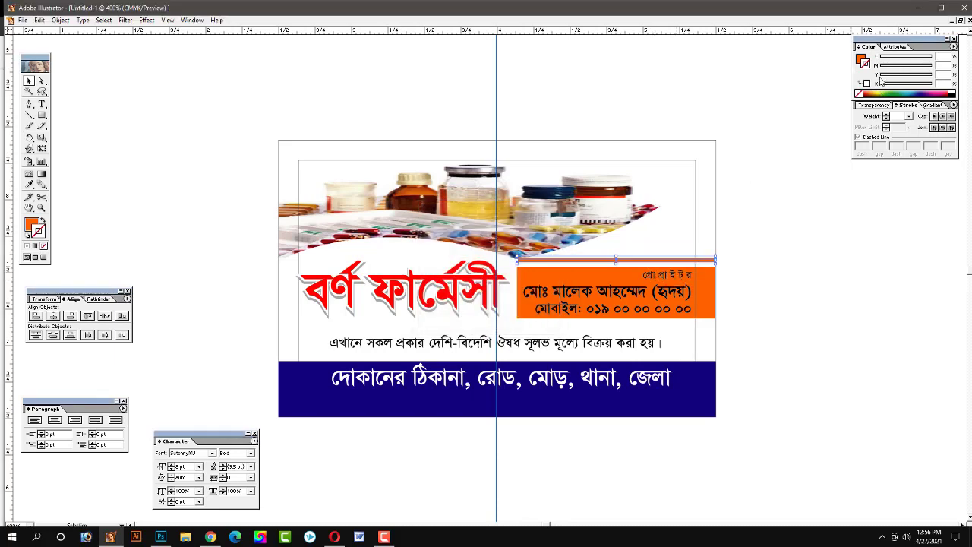
left_click(933, 105)
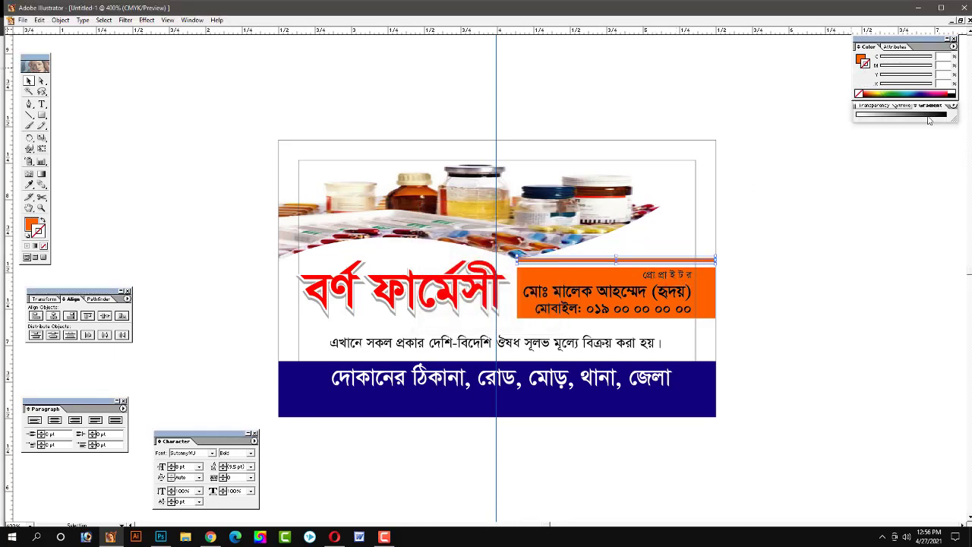
left_click(928, 119)
left_click(946, 120)
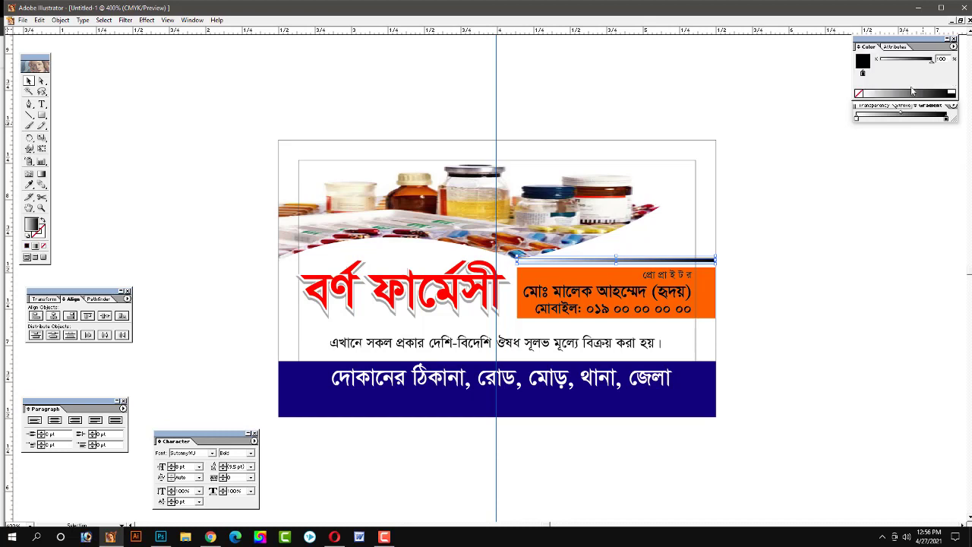
left_click(954, 47)
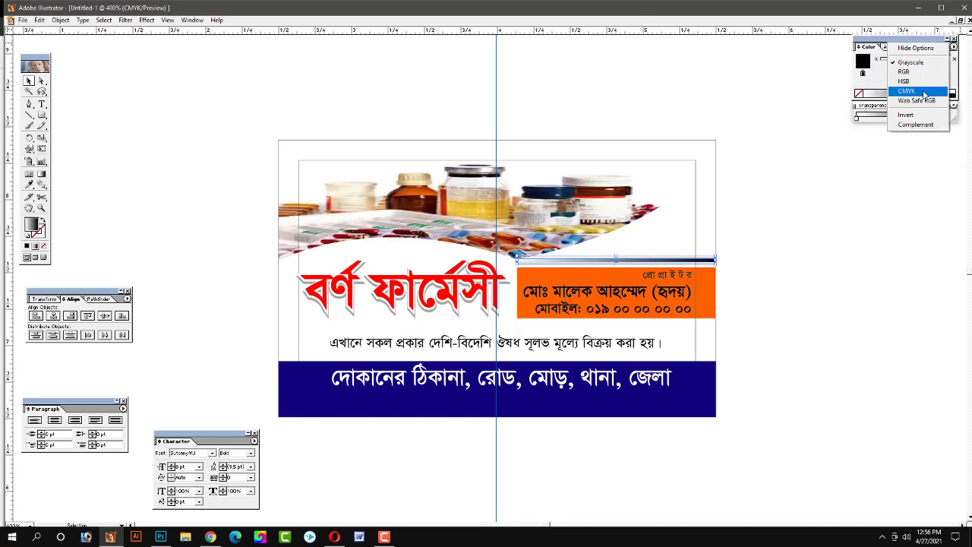
left_click(908, 89)
mouse_move(911, 67)
left_mouse_down()
mouse_move(932, 76)
mouse_move(918, 71)
left_mouse_up()
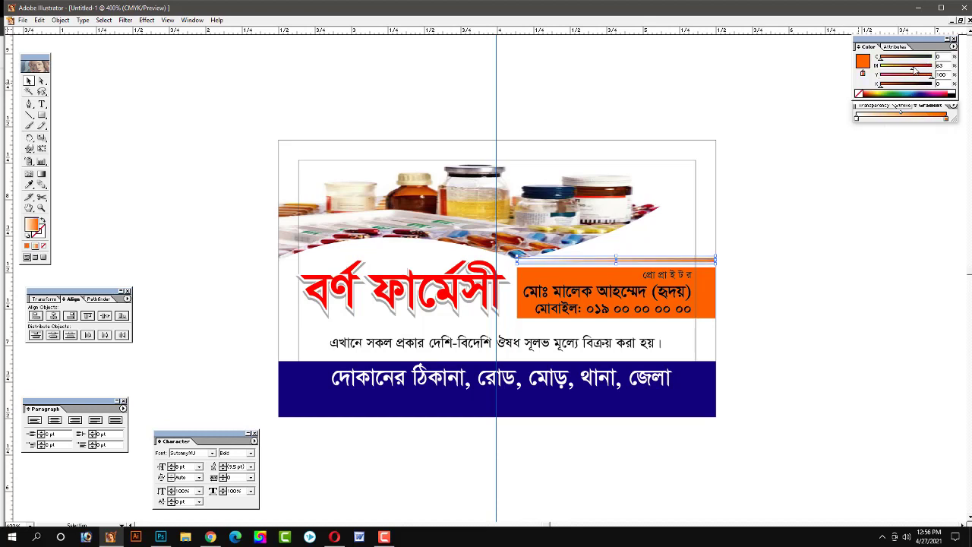
Position the gradient strips to frame the orange box above and below.
left_click(809, 275)
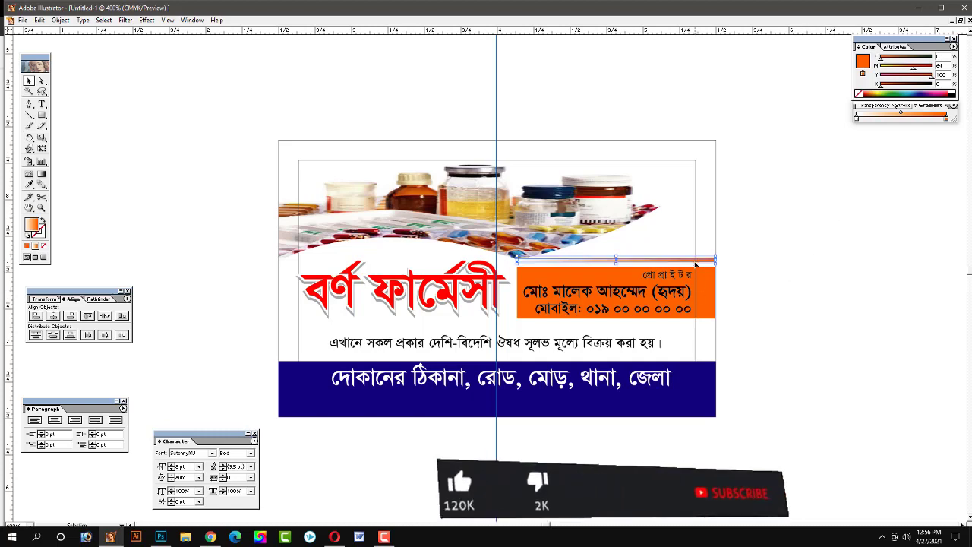
left_click(558, 275)
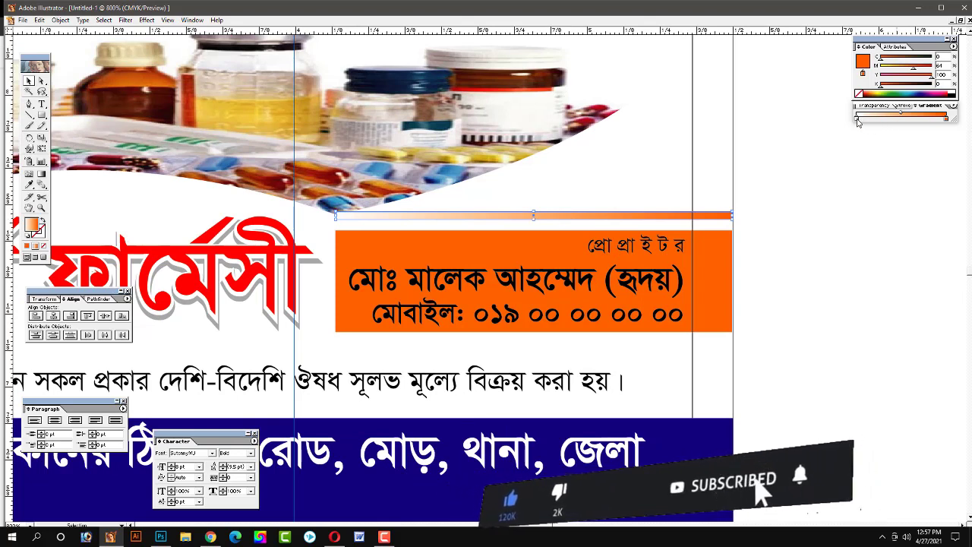
left_click(870, 120)
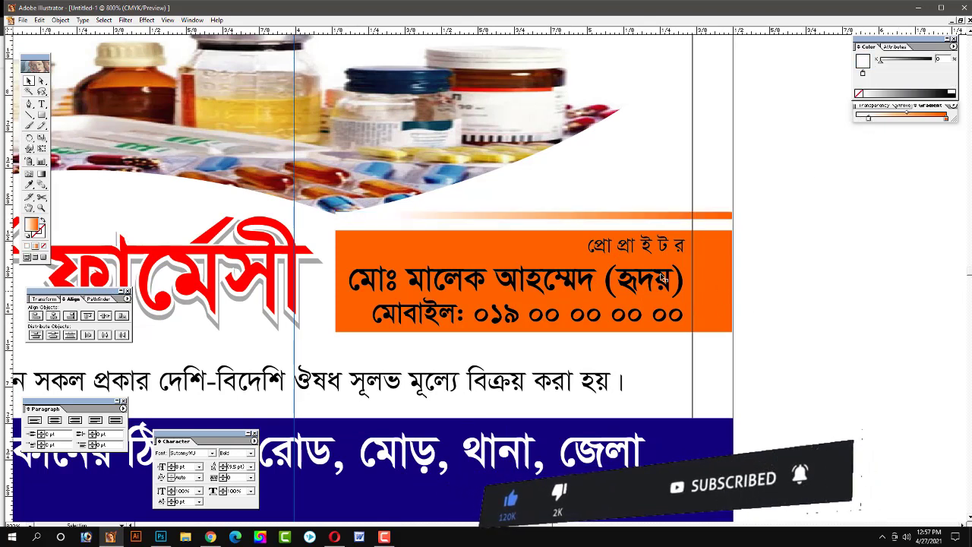
left_click_drag(585, 218, 591, 224)
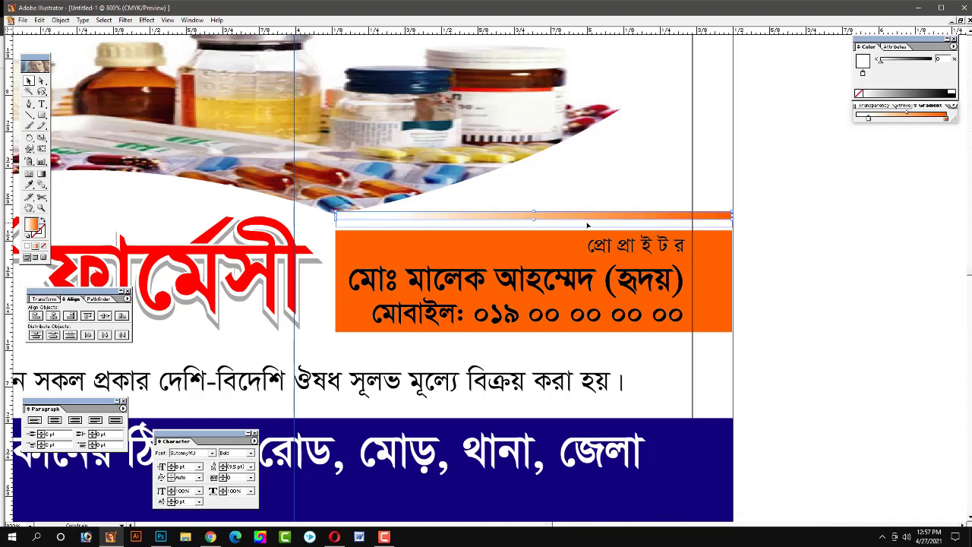
left_click_drag(590, 224, 577, 341)
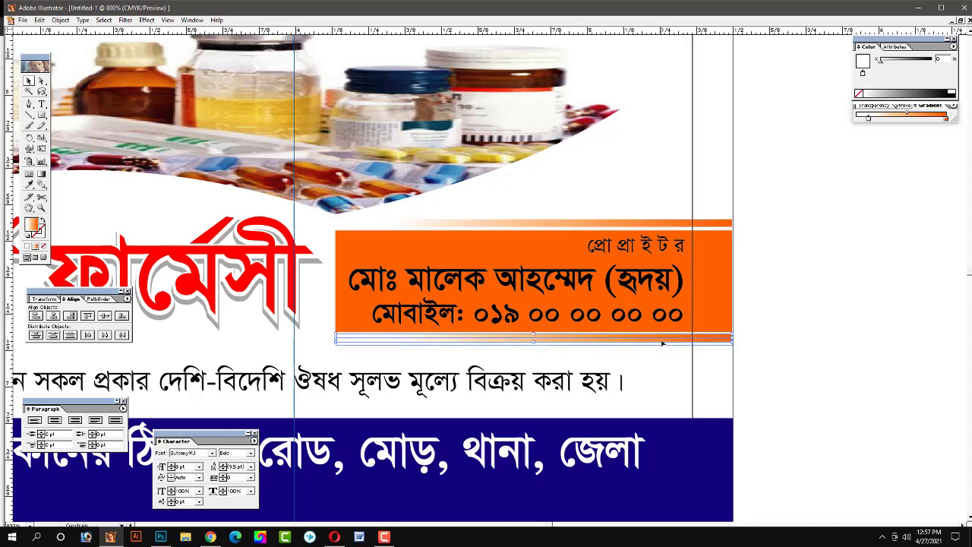
left_click(817, 343)
key("ctrl+minus")
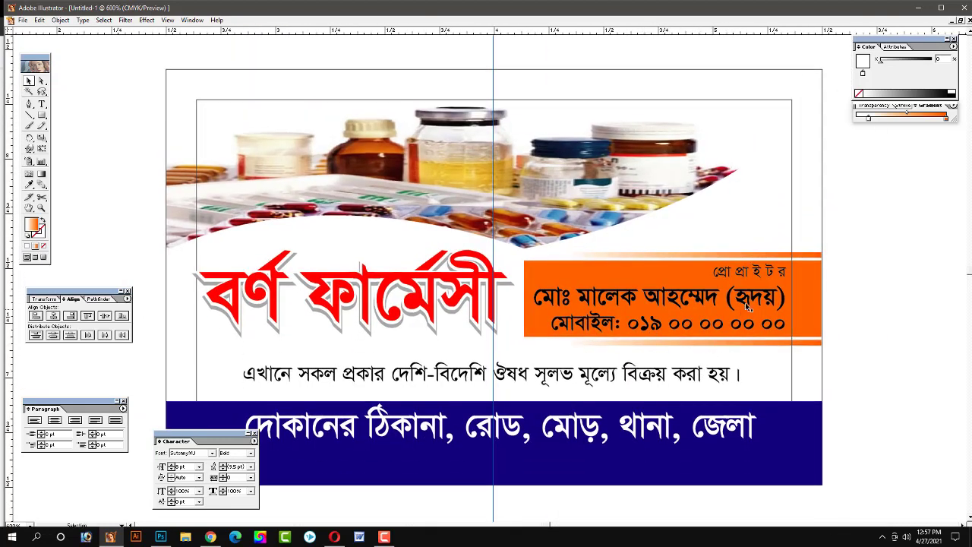
Fill the proprietor rectangle with CMYK blue (C100 M39).
left_click(750, 301)
left_click(806, 301)
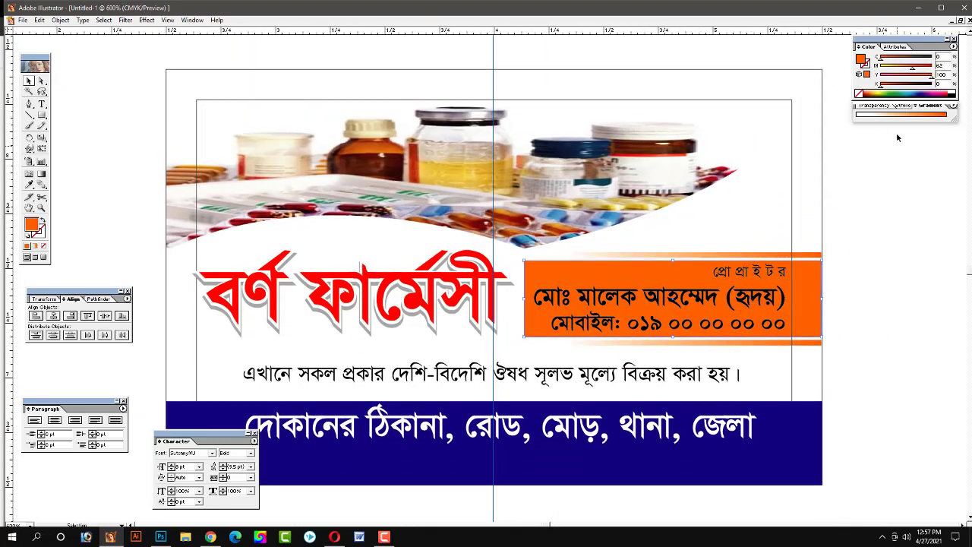
mouse_move(931, 74)
left_mouse_down()
mouse_move(881, 74)
mouse_move(880, 66)
mouse_move(931, 58)
left_mouse_up()
left_click(901, 67)
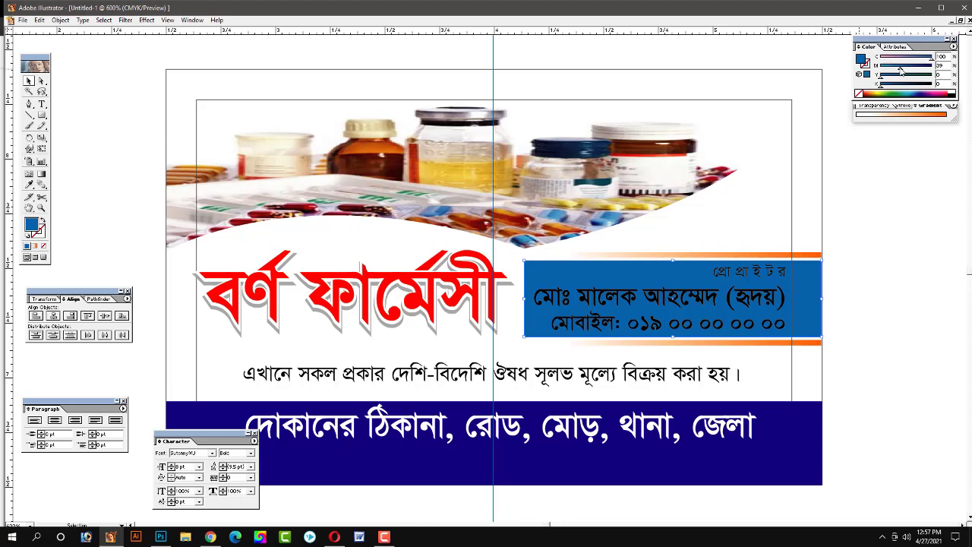
Make all three text lines in the box white.
left_click(755, 297)
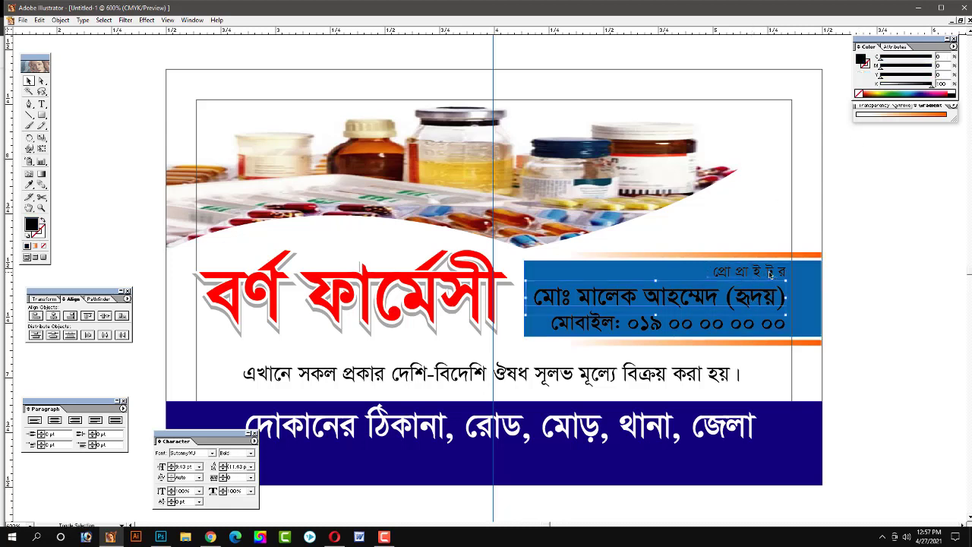
left_click(771, 275, "shift")
left_click(710, 324, "shift")
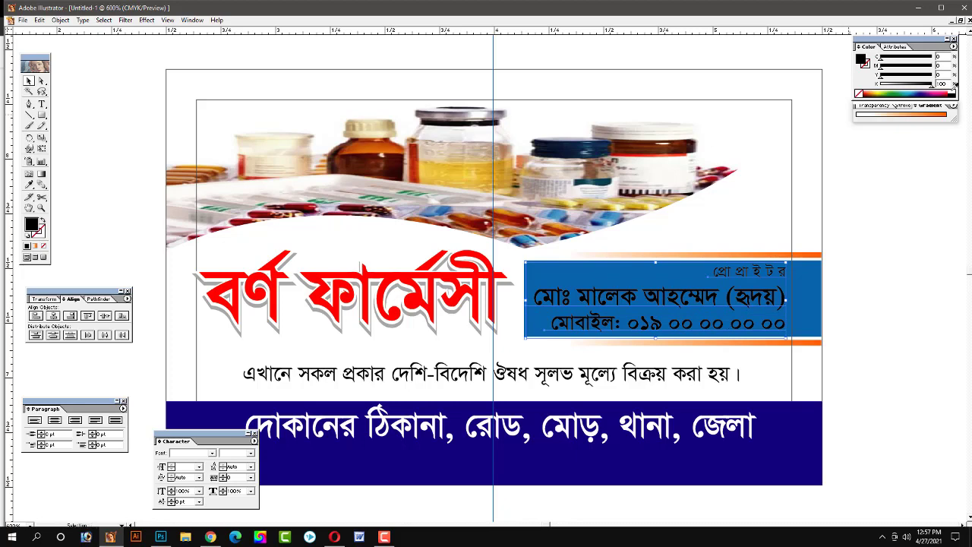
left_click(955, 85)
left_click(894, 242)
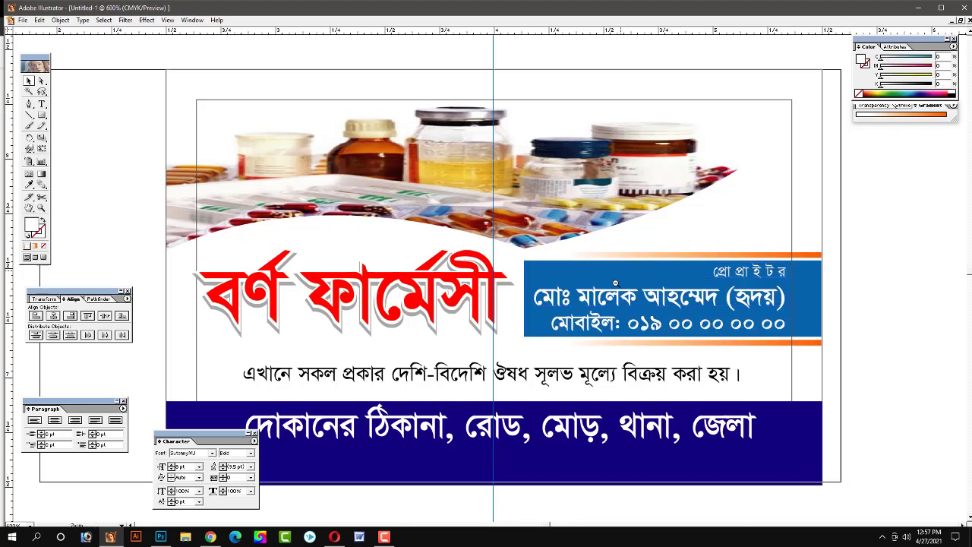
key("ctrl+minus")
key("ctrl+plus")
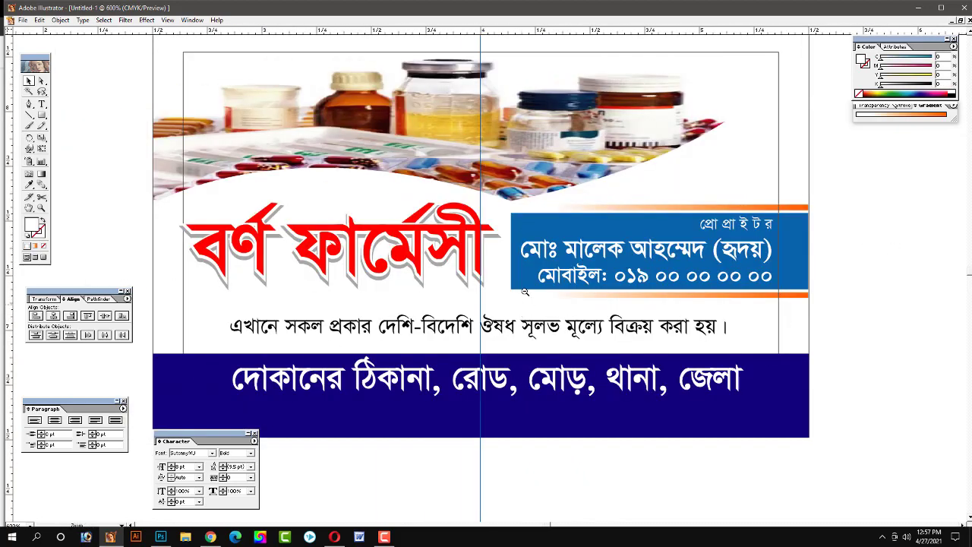
Zoom out and select the card's artwork.
key("ctrl+minus")
scroll(553, 272, "up", 2)
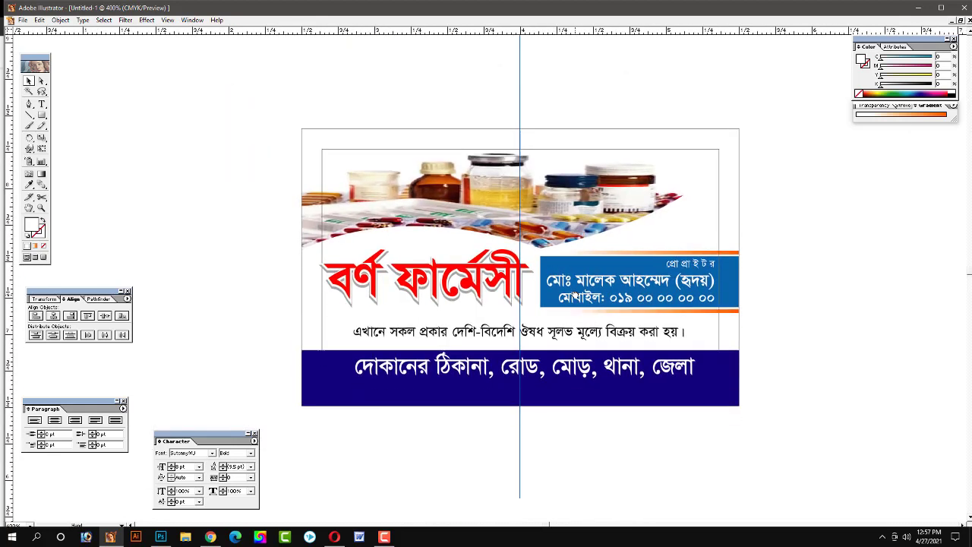
left_click(595, 199)
left_click(805, 220)
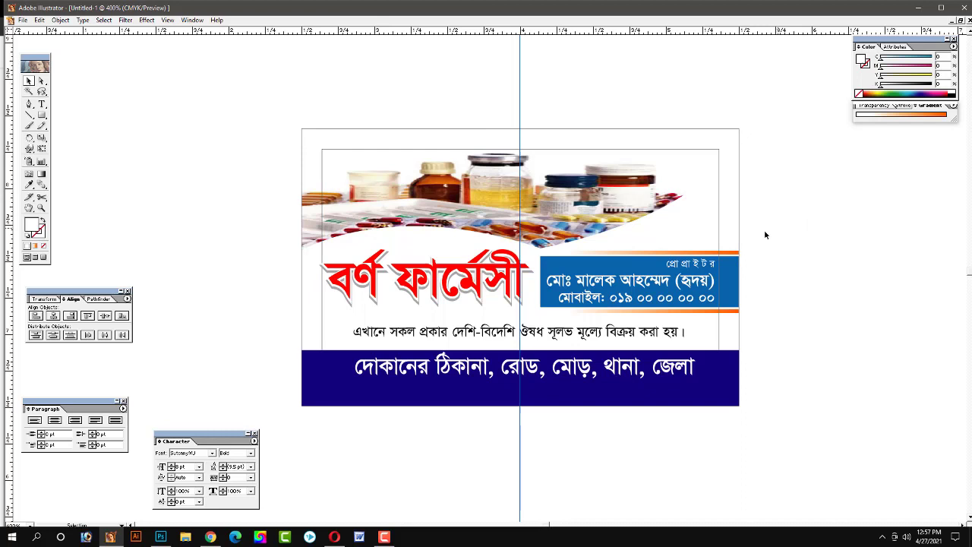
left_click(716, 238)
left_click(782, 286)
key("ctrl+a")
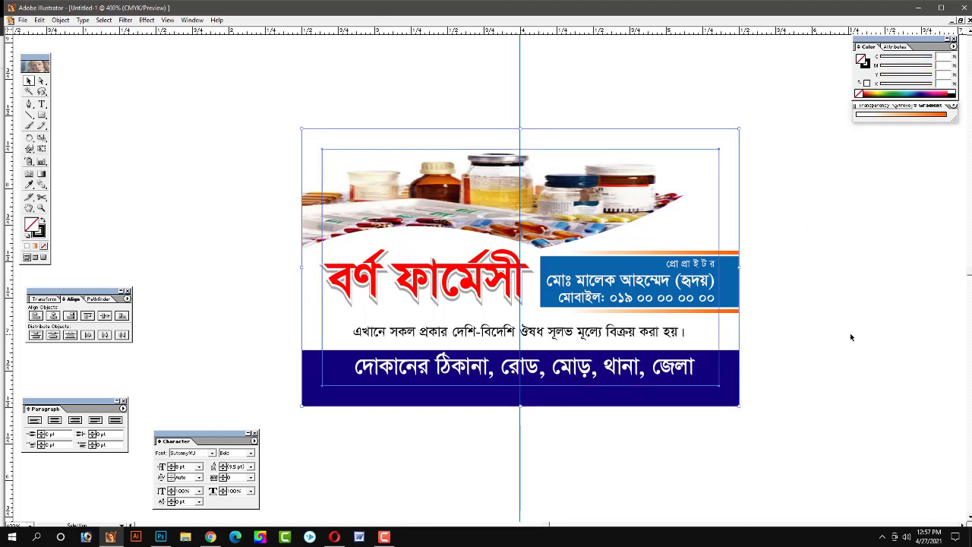
Release the photo's clipping mask and delete both the photo and the curved path.
right_click(597, 190)
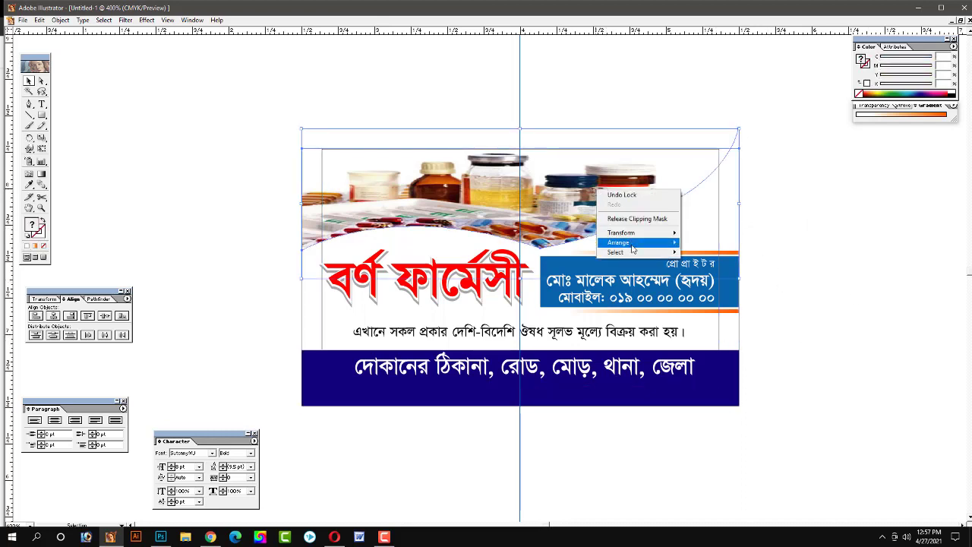
left_click(637, 218)
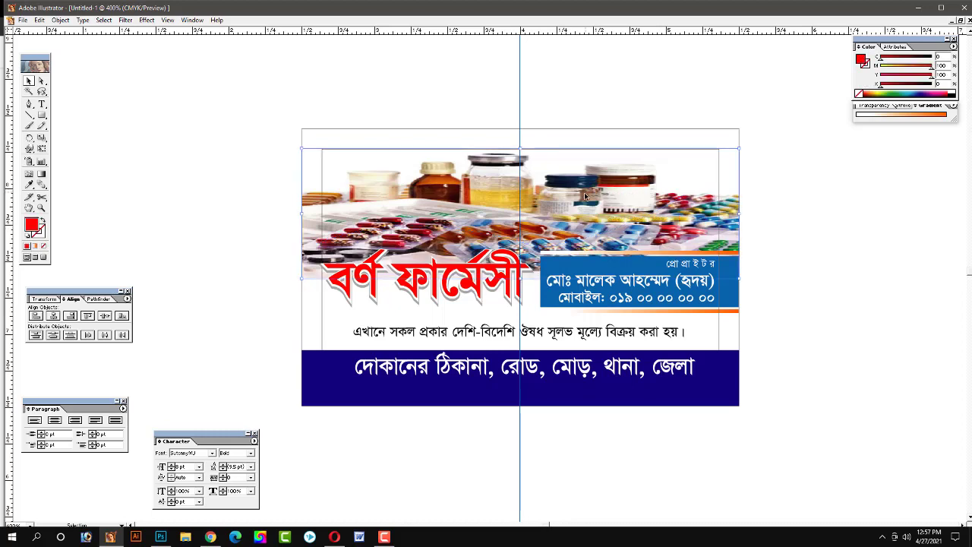
key("Delete")
left_click(639, 183)
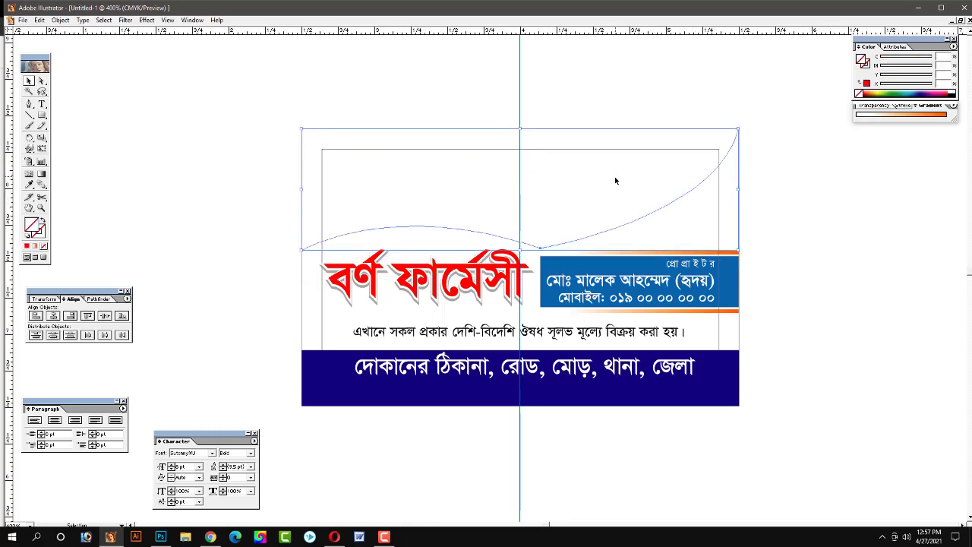
key("Delete")
Browse the ওষুধ image results in Chrome, previewing the Pyralgin, blister-pack and Neotack photos.
key("alt+Tab")
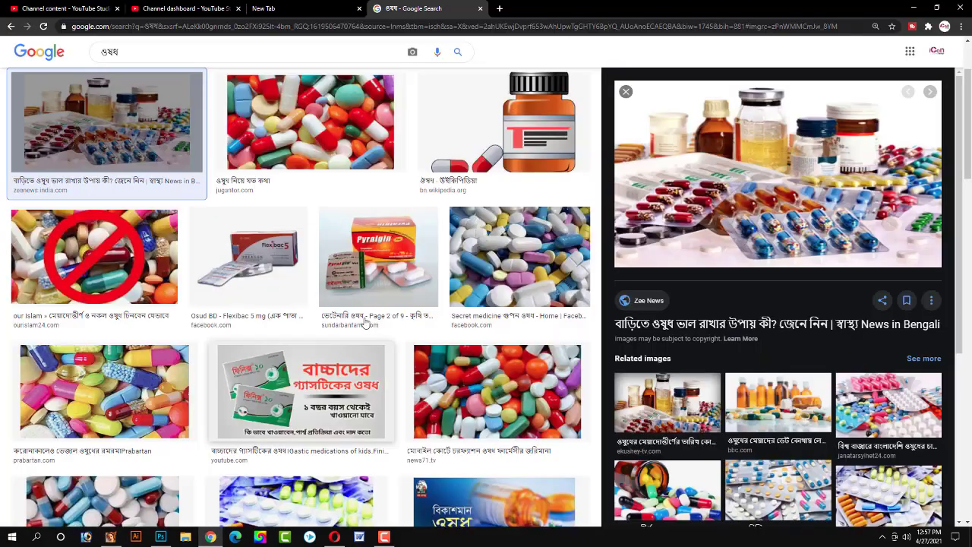
left_click(367, 290)
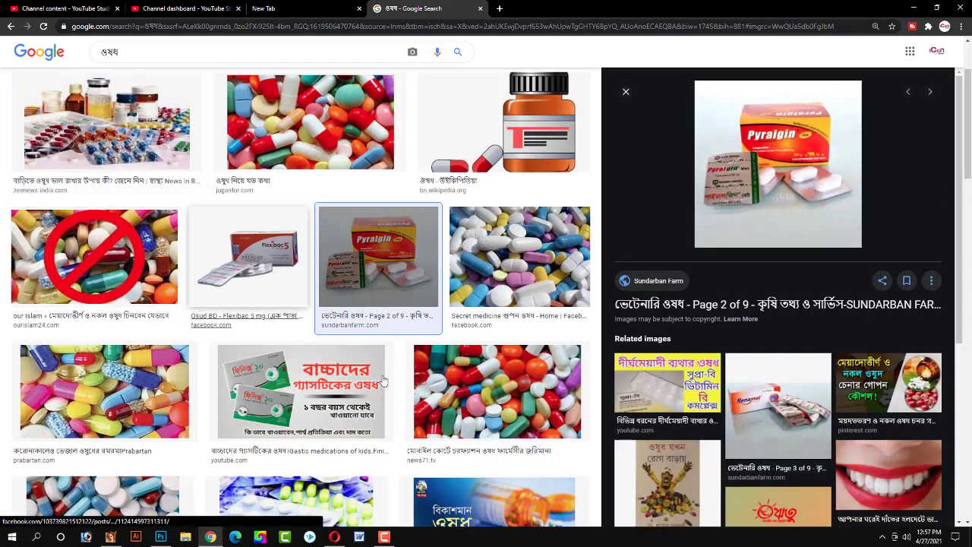
scroll(293, 275, "down", 3)
scroll(792, 413, "down", 3)
left_click(518, 460)
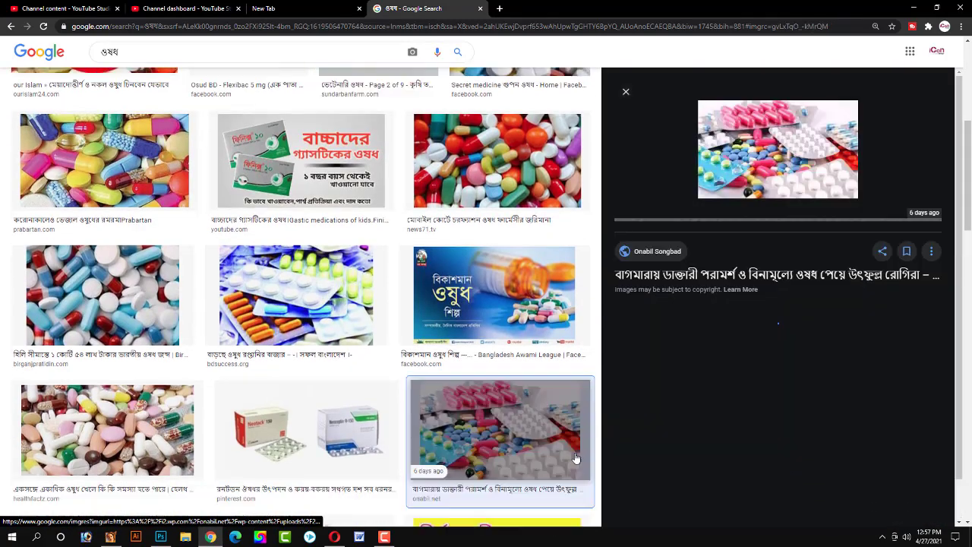
scroll(679, 384, "down", 1)
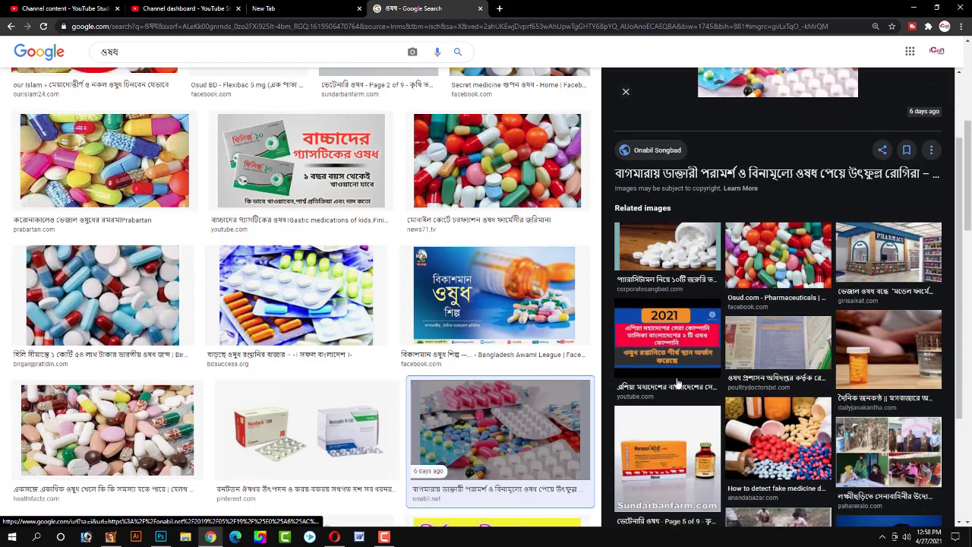
scroll(678, 384, "down", 2)
scroll(678, 383, "down", 1)
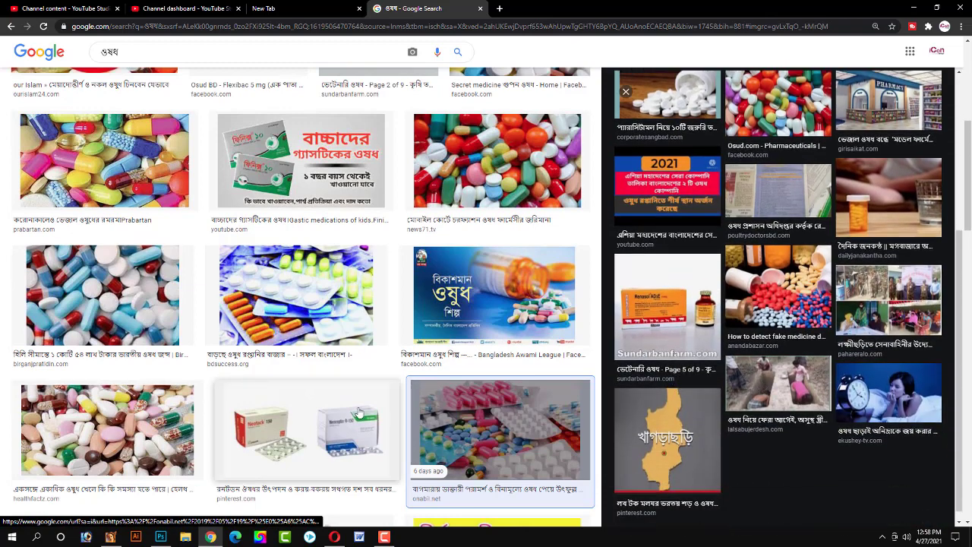
left_click(760, 293)
scroll(826, 346, "down", 2)
scroll(873, 296, "down", 1)
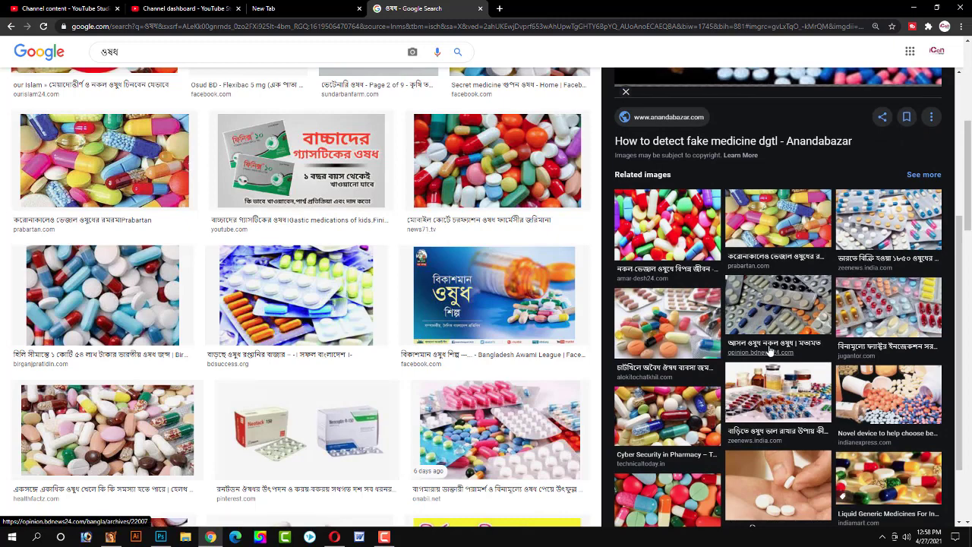
scroll(335, 406, "down", 3)
left_click(338, 237)
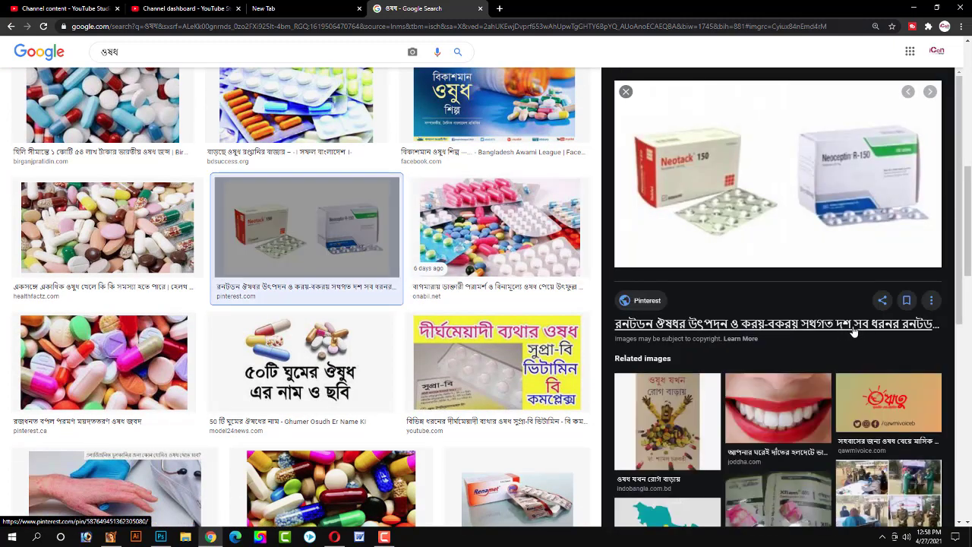
scroll(429, 354, "down", 3)
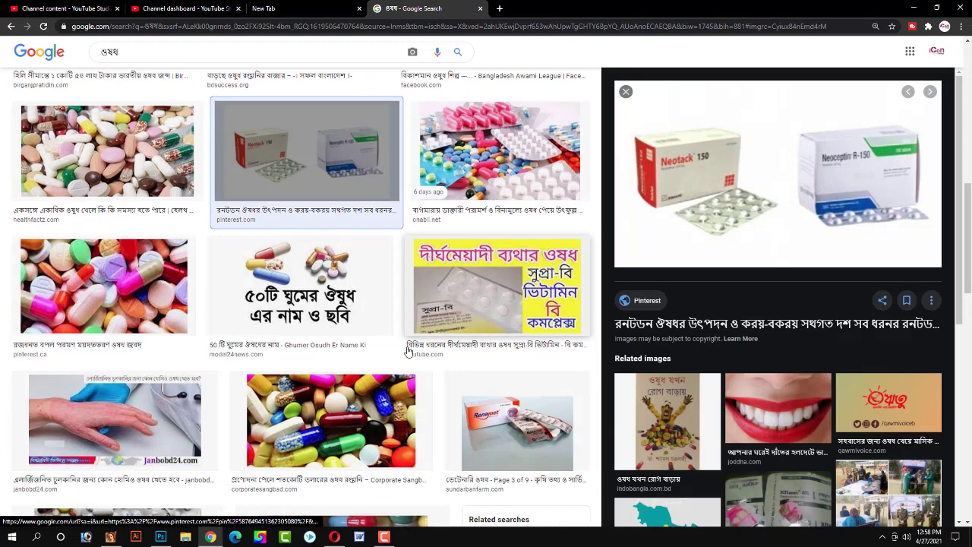
scroll(385, 336, "down", 2)
scroll(385, 336, "down", 2)
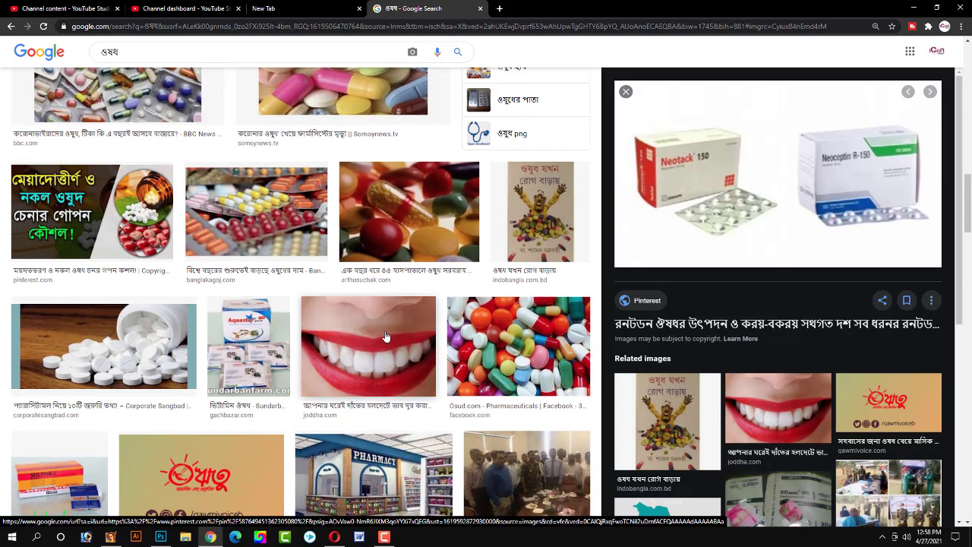
Preview more results and copy the amber bottle with spilled pills photo.
left_click(174, 356)
scroll(790, 405, "down", 3)
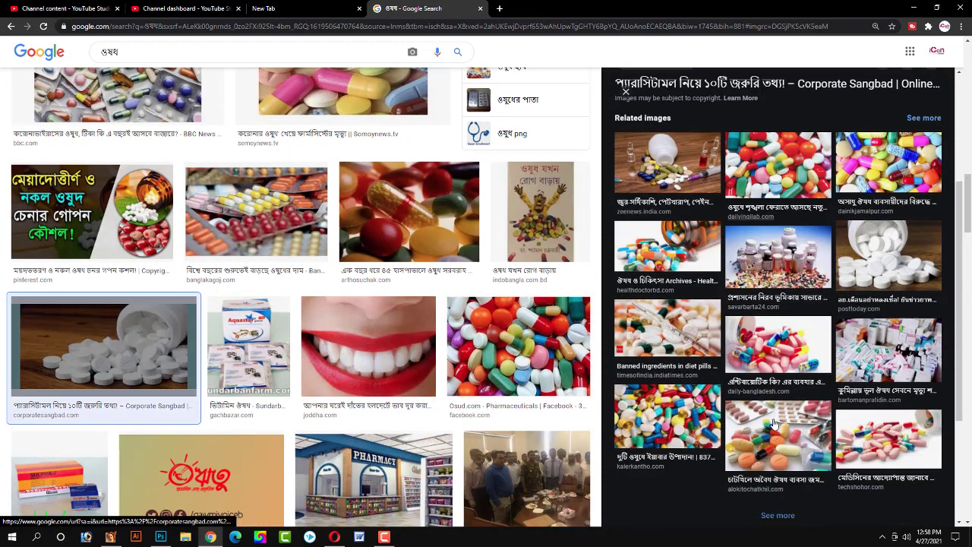
left_click(801, 275)
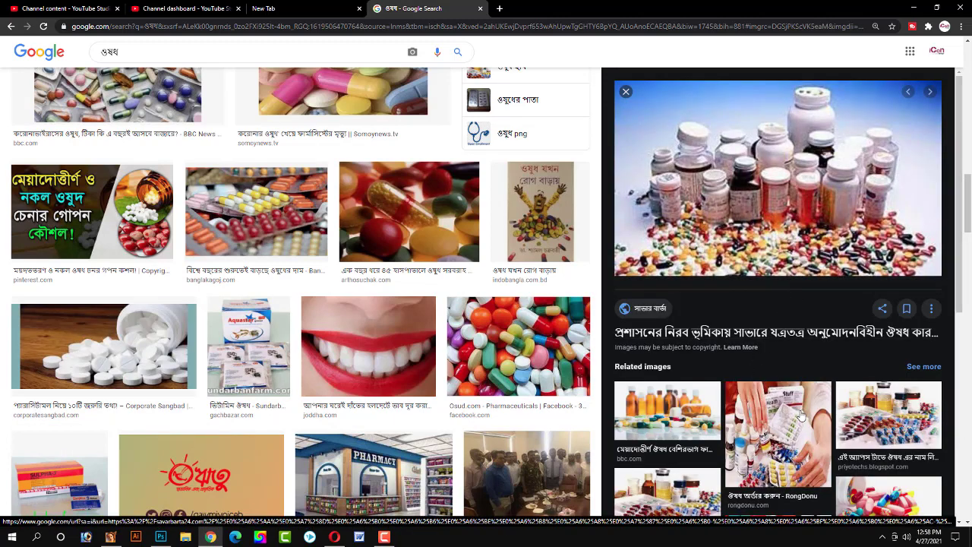
scroll(796, 420, "down", 3)
left_click(864, 231)
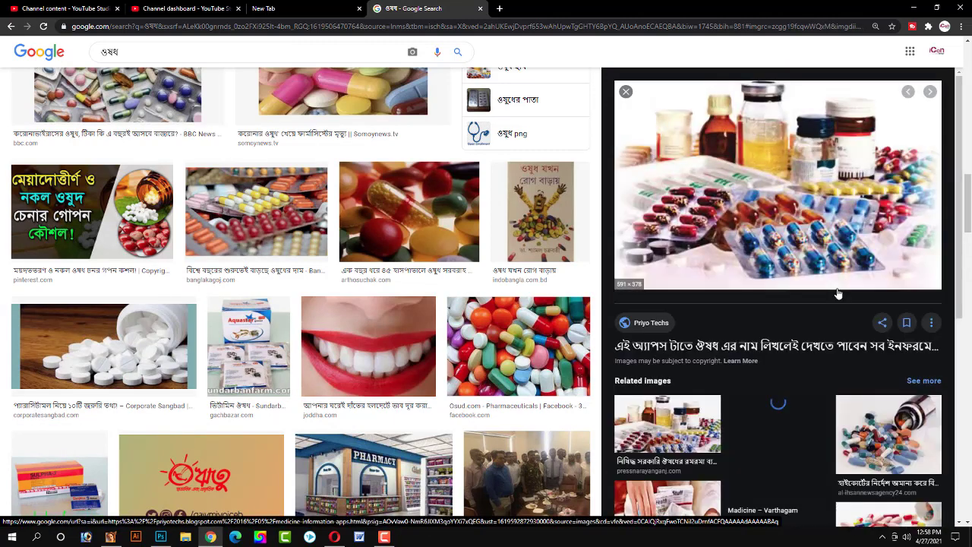
scroll(826, 402, "down", 3)
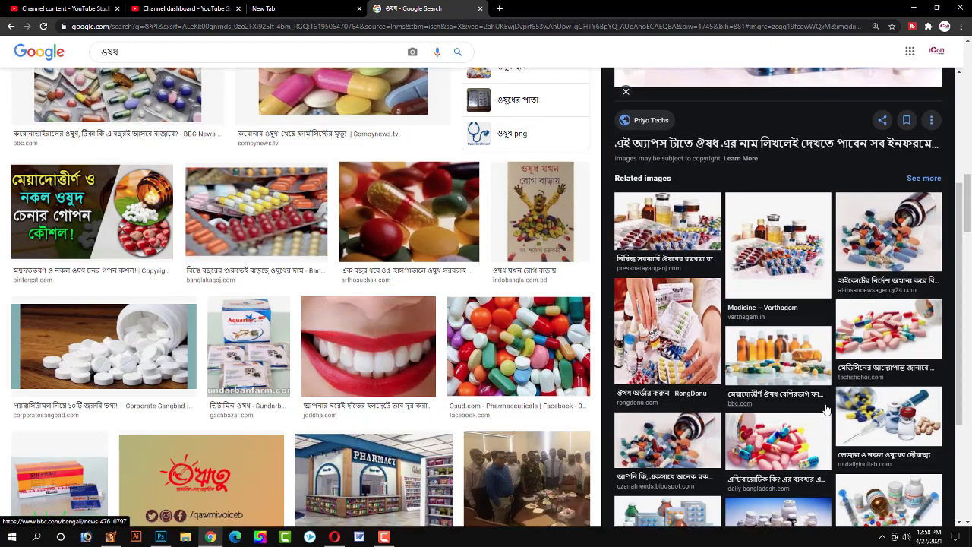
left_click(786, 263)
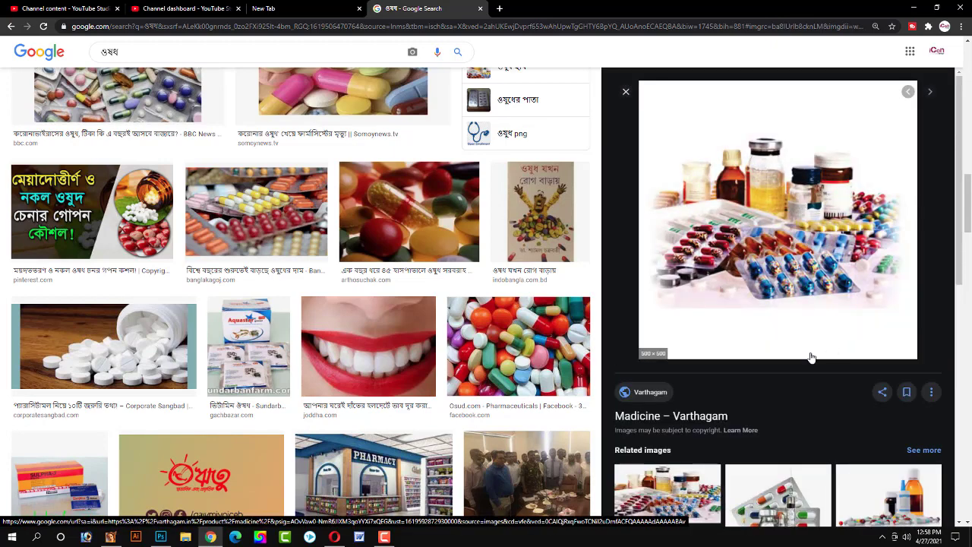
scroll(811, 357, "down", 3)
scroll(805, 379, "down", 2)
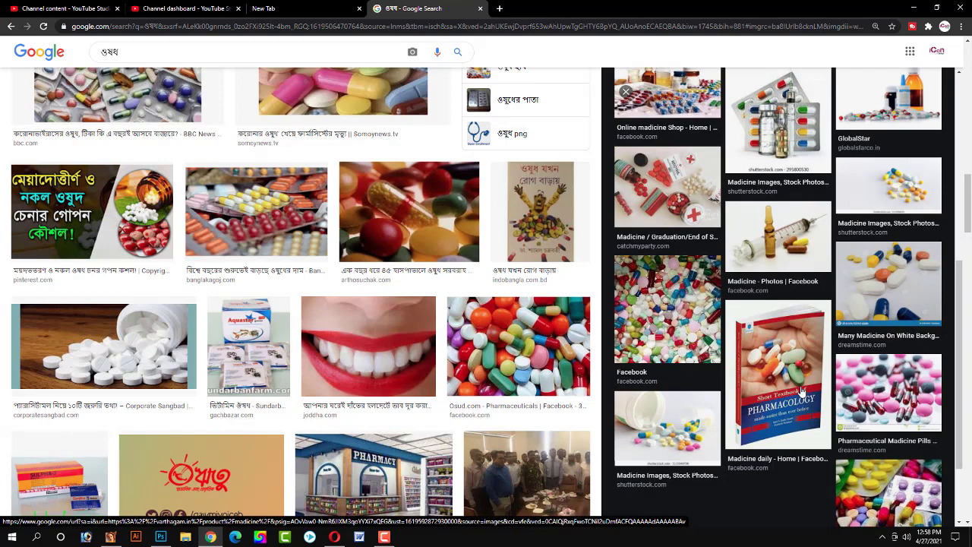
scroll(804, 357, "up", 2)
left_click(789, 248)
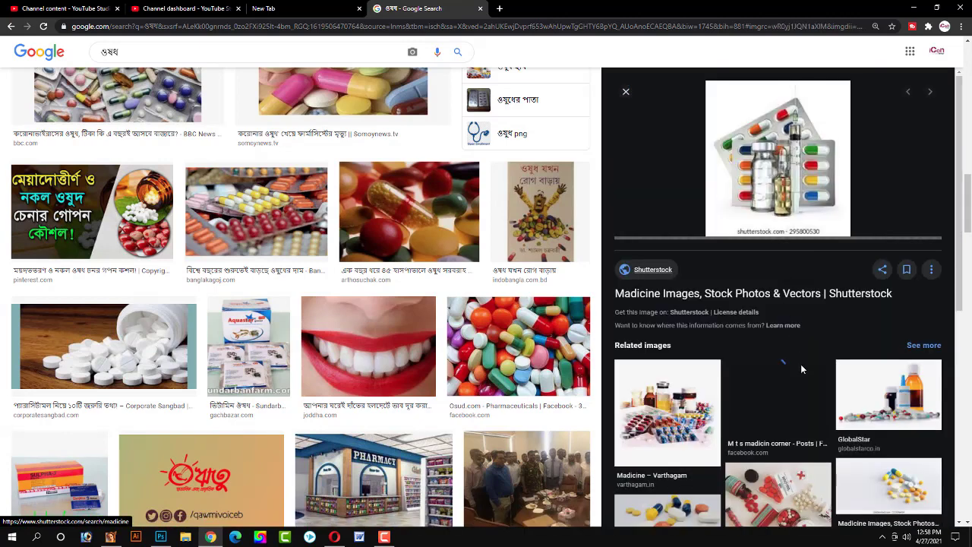
scroll(811, 411, "down", 2)
scroll(811, 411, "down", 1)
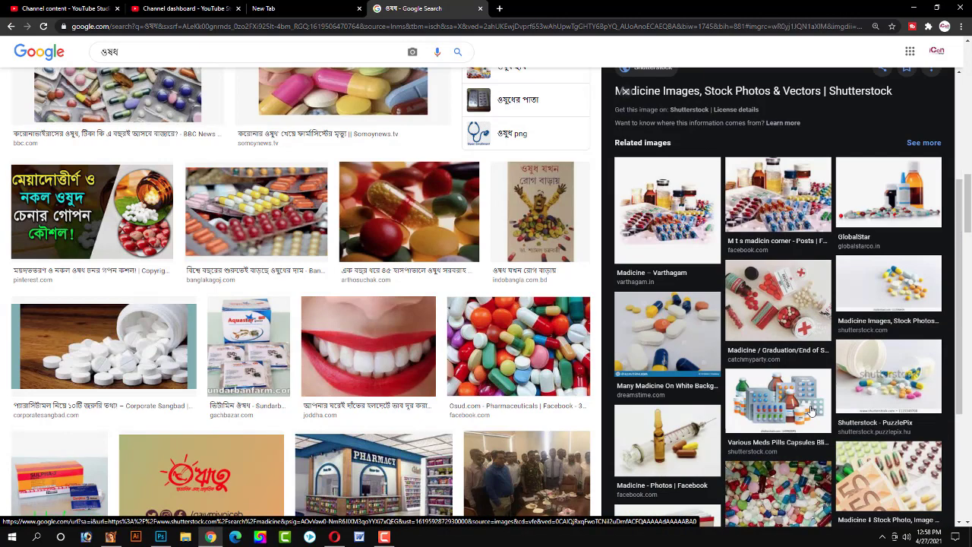
left_click(811, 410)
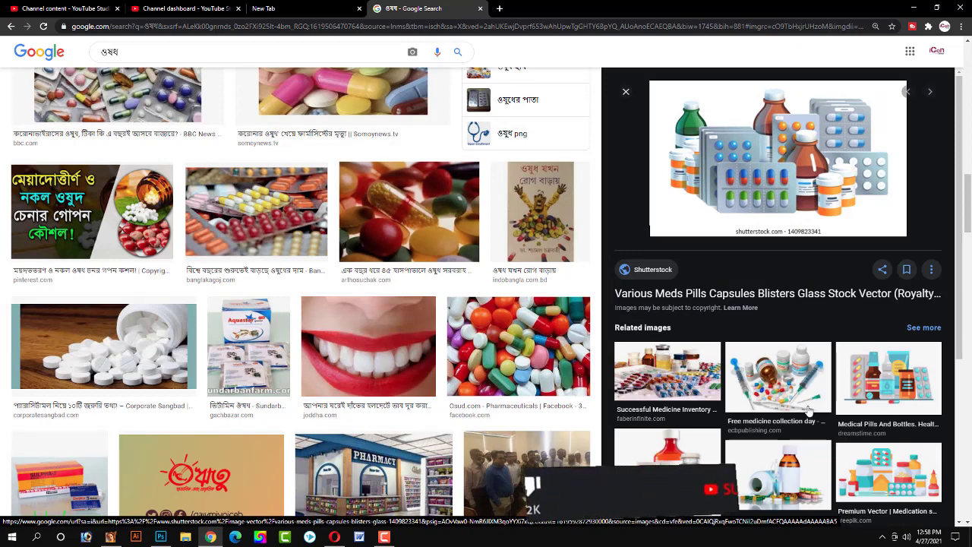
scroll(810, 410, "down", 2)
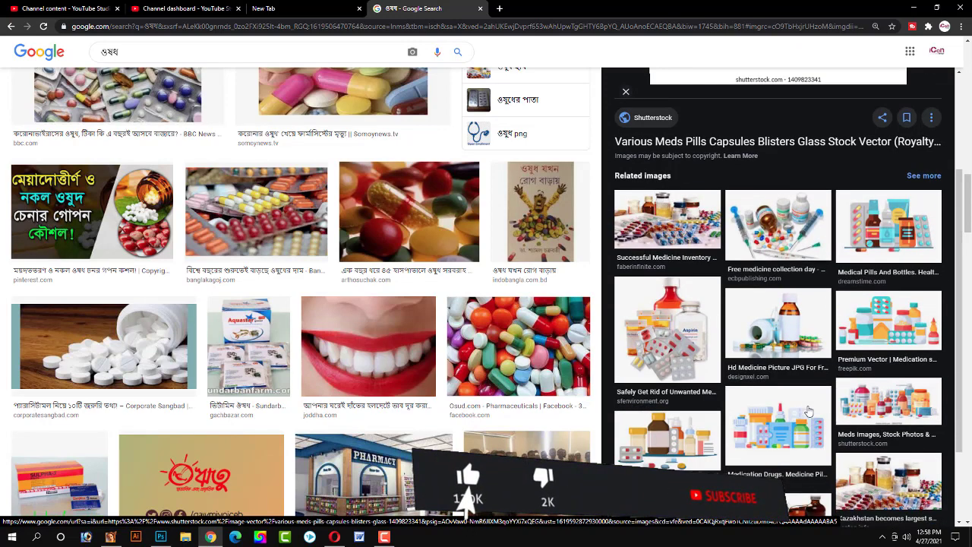
left_click(786, 340)
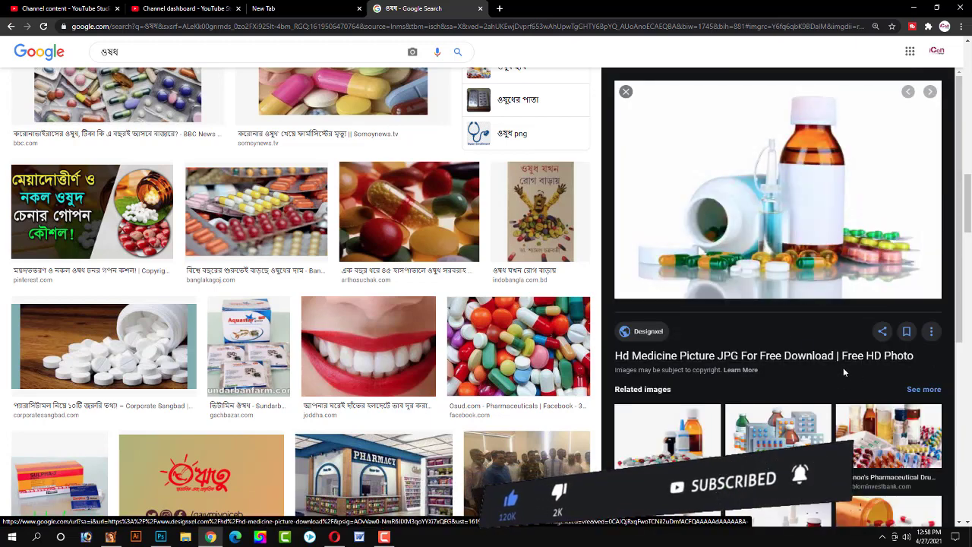
right_click(793, 262)
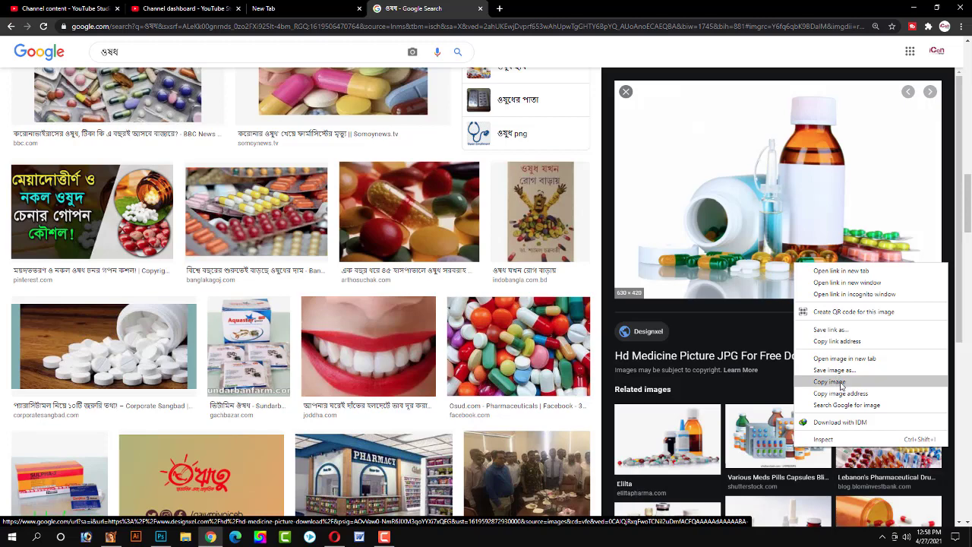
left_click(840, 382)
Paste the copied medicine bottle photo onto the card and shrink it down.
left_click(109, 539)
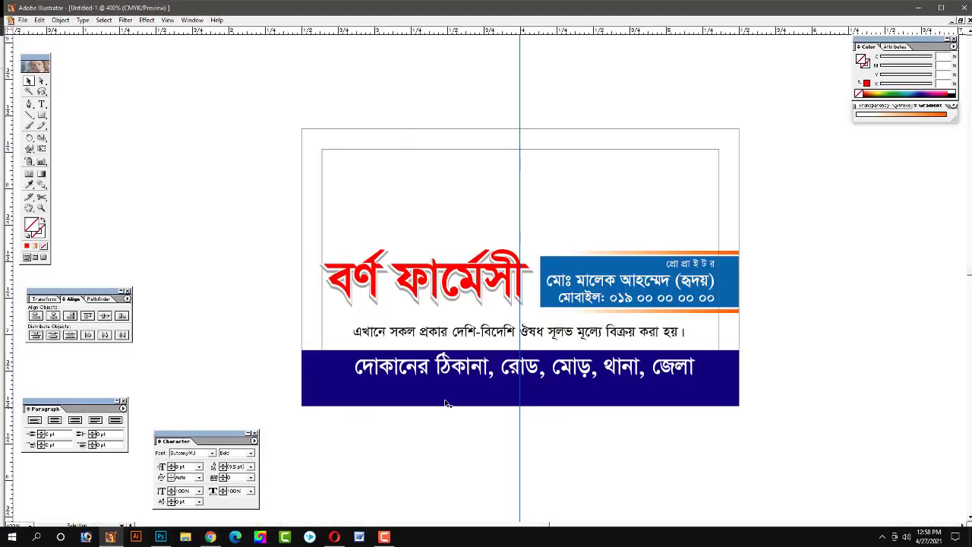
key("ctrl+v")
key("ctrl+minus")
key("ctrl+minus")
scroll(603, 265, "up", 2)
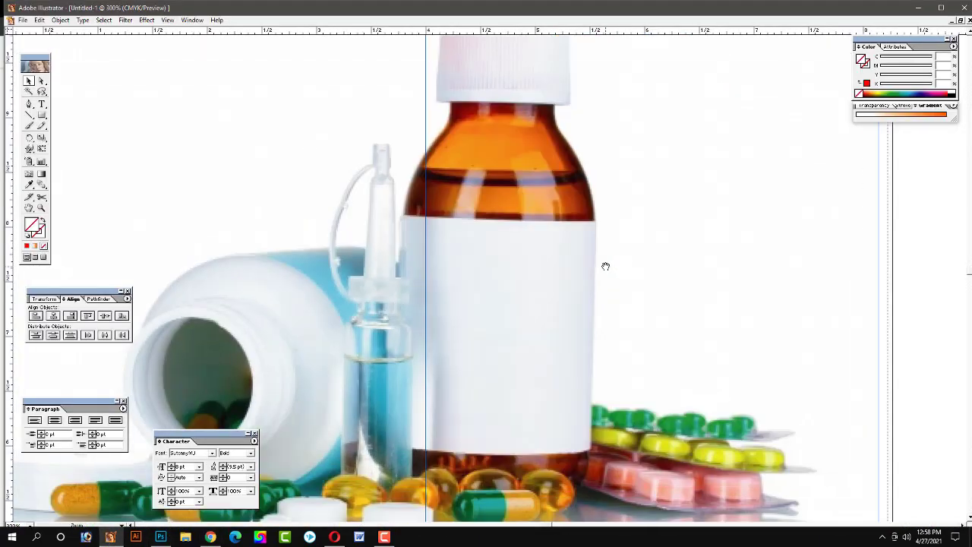
scroll(664, 282, "up", 3)
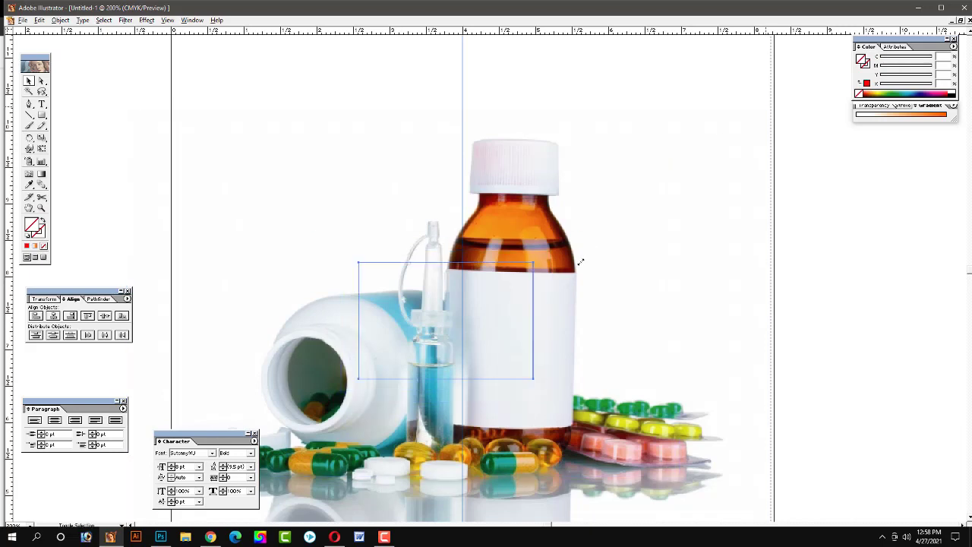
left_click_drag(765, 107, 514, 275)
Scale the bottle photo further and position it at the card's top-left corner.
left_click(475, 303)
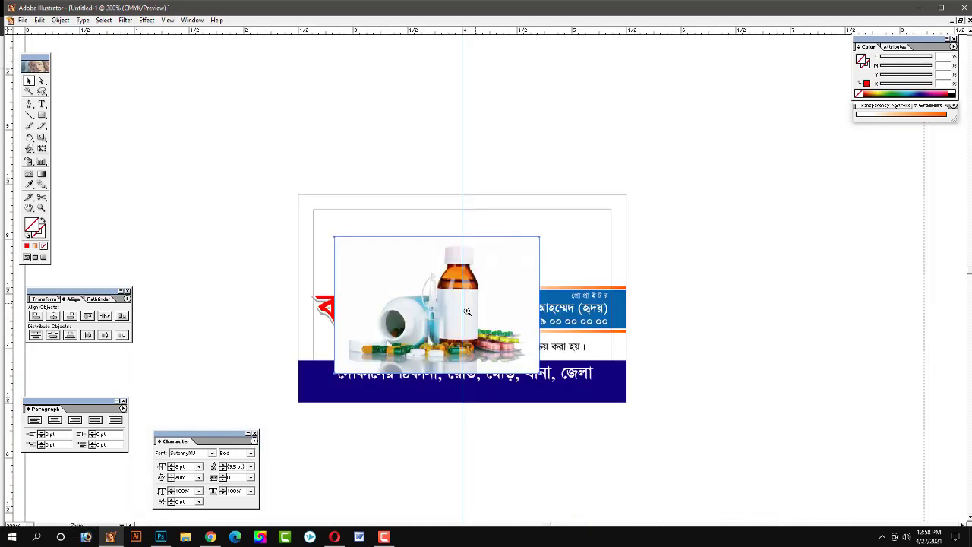
left_click(467, 312)
mouse_move(635, 208)
left_mouse_down()
mouse_move(597, 250)
mouse_move(570, 250)
left_mouse_up()
left_click_drag(514, 290, 421, 211)
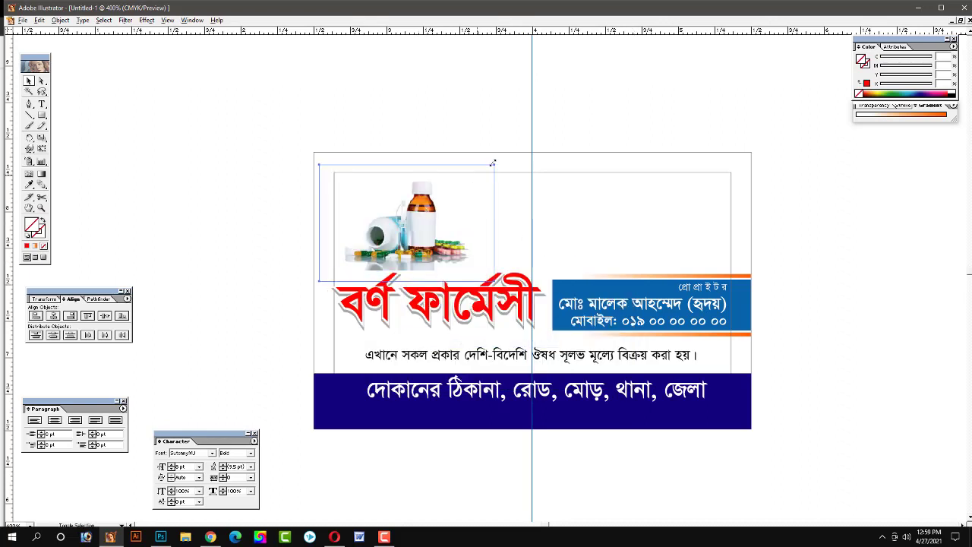
left_click_drag(476, 175, 494, 164)
left_click_drag(414, 213, 408, 201)
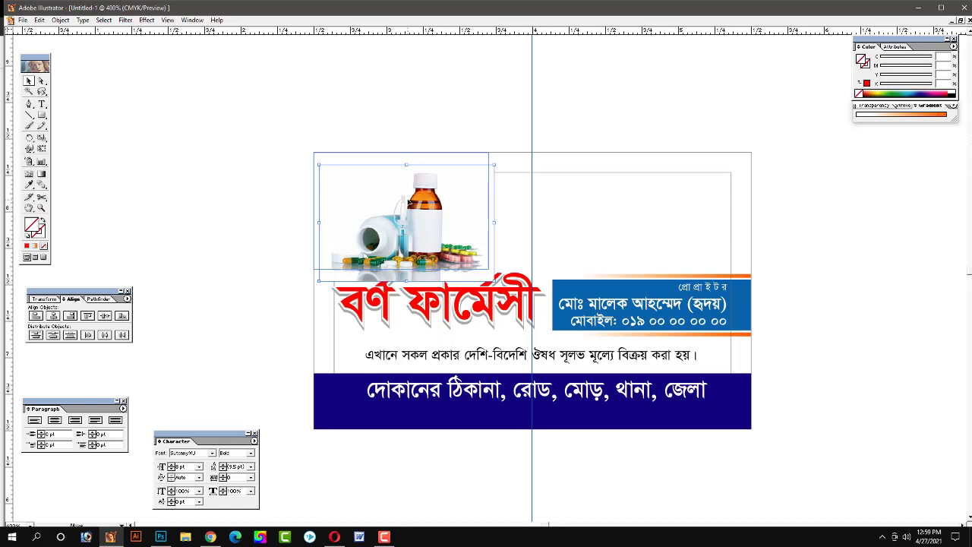
left_click(253, 264)
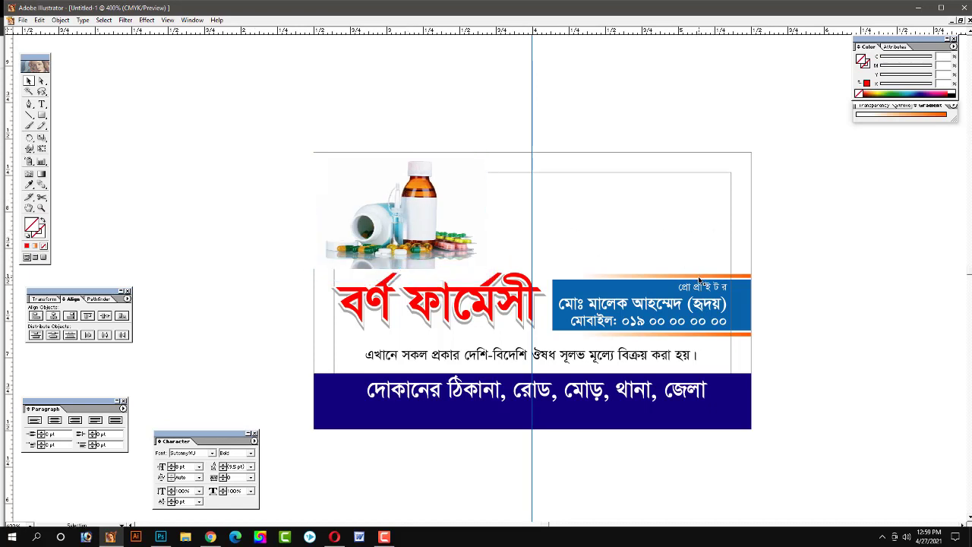
Move the bottle photo to the top-right corner and trim its top and right edges.
left_click(430, 242)
left_click(244, 256)
left_click(423, 255)
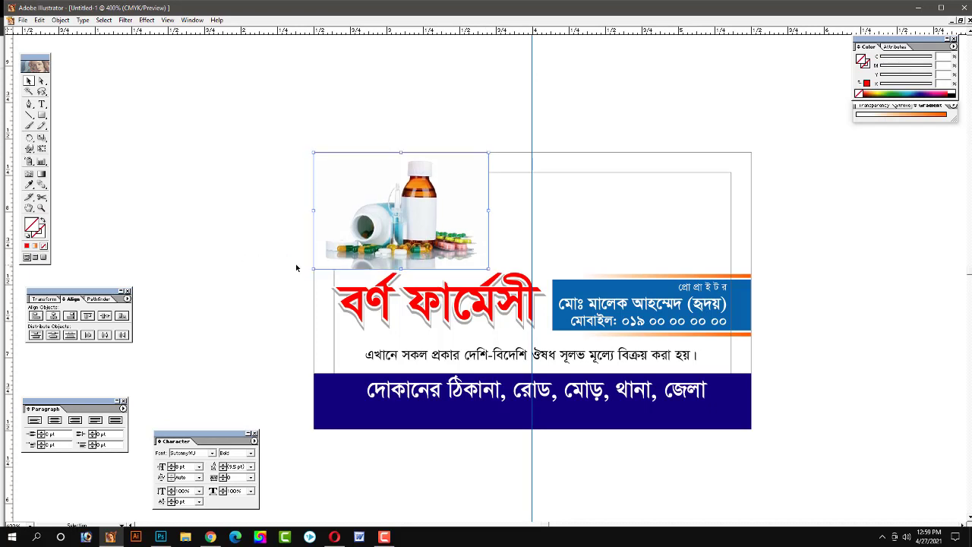
left_click_drag(463, 238, 724, 245)
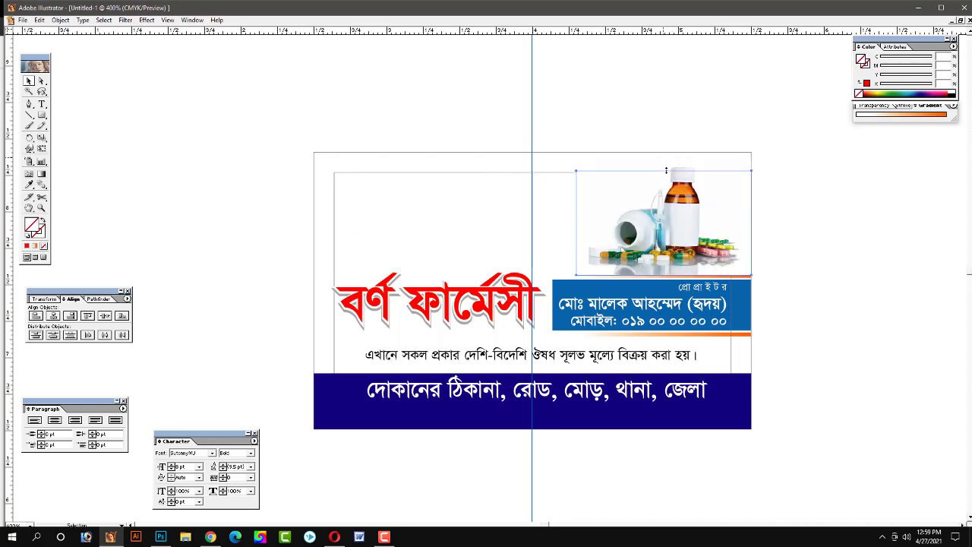
left_click_drag(663, 158, 663, 172)
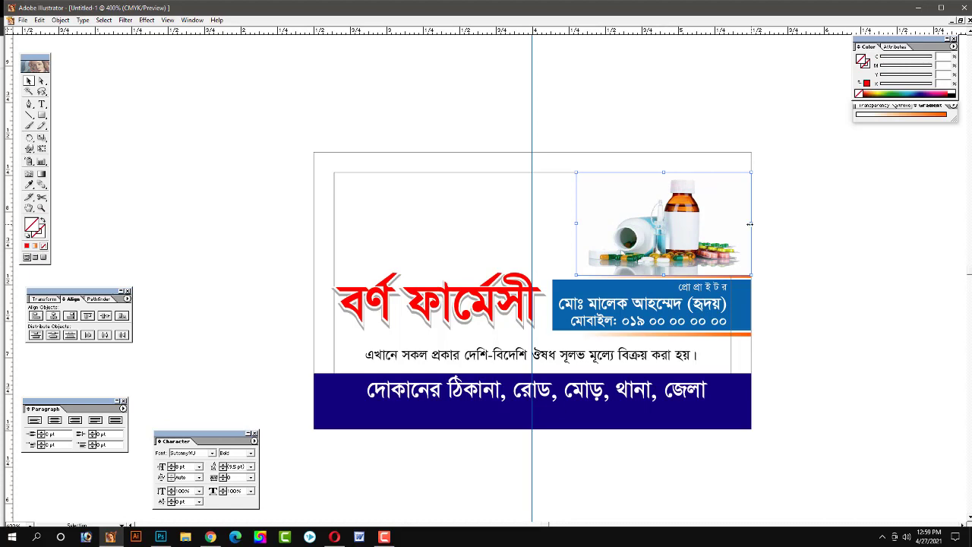
left_click_drag(749, 223, 740, 223)
Check the bottle photo's fit above the blue box and recentre the card in view.
left_click(806, 253)
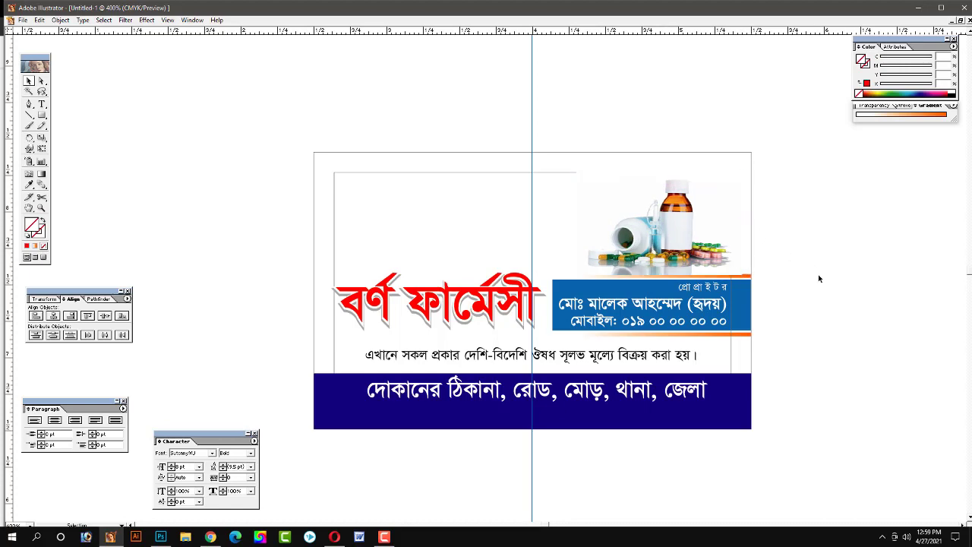
left_click(650, 271)
left_click(511, 252, "alt")
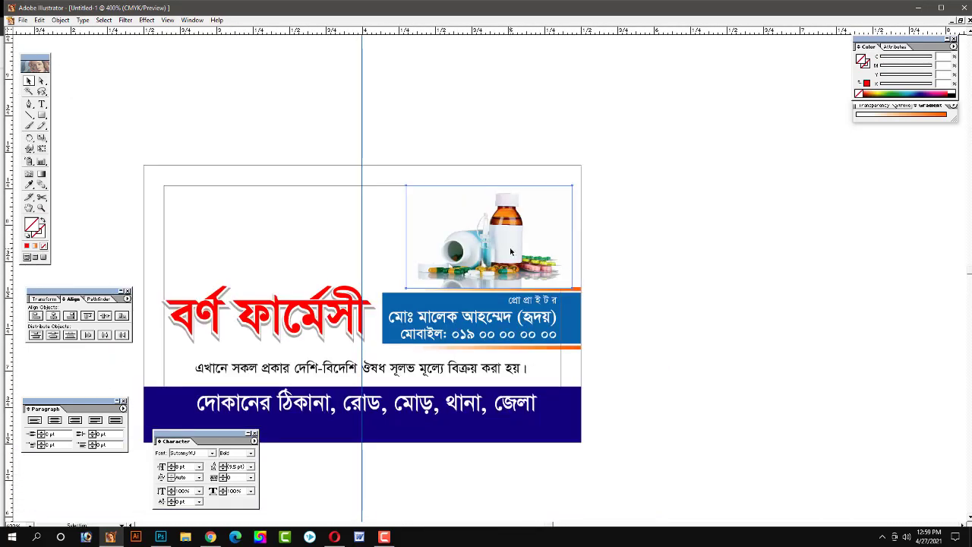
left_click(777, 261)
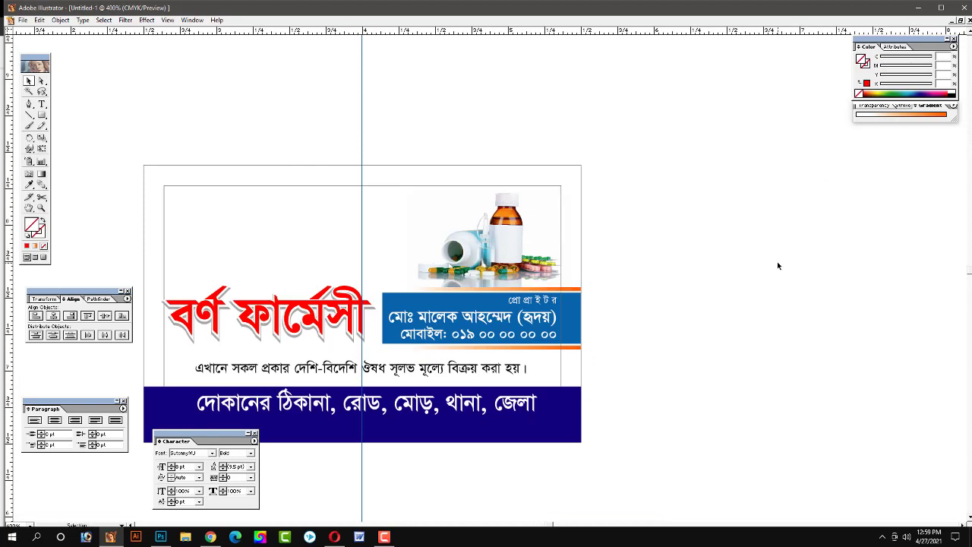
left_click_drag(567, 284, 621, 306)
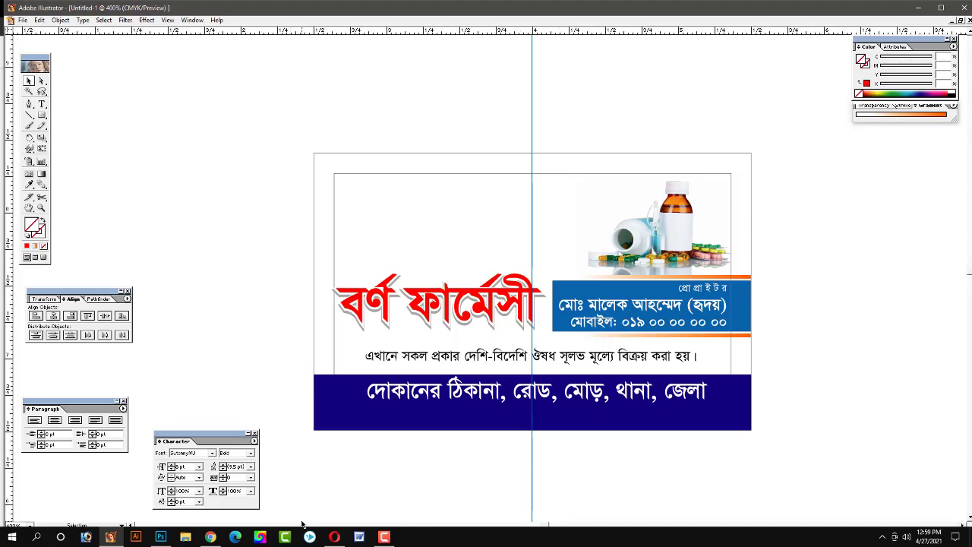
Copy the colourful capsules-and-pink-tablets photo from the Google medicine image results.
left_click(210, 536)
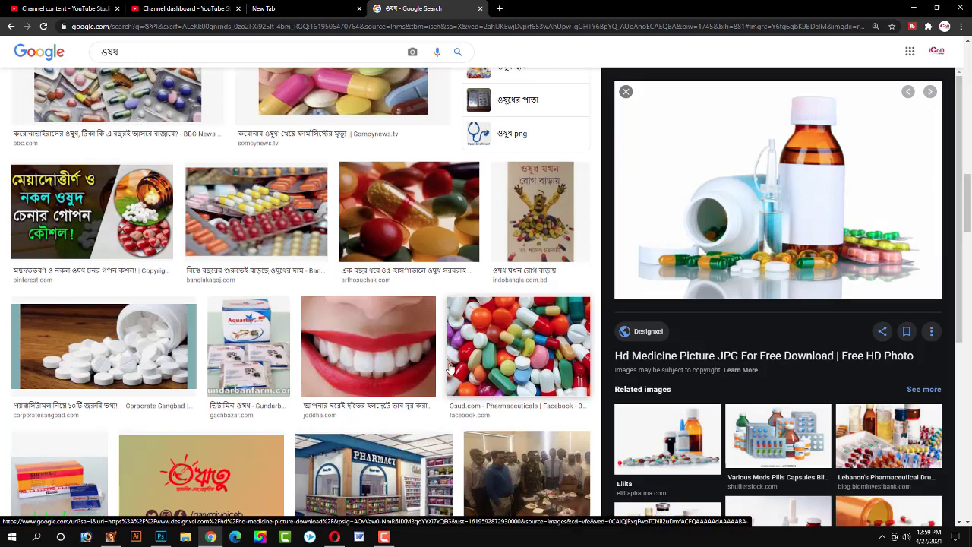
left_click(107, 348)
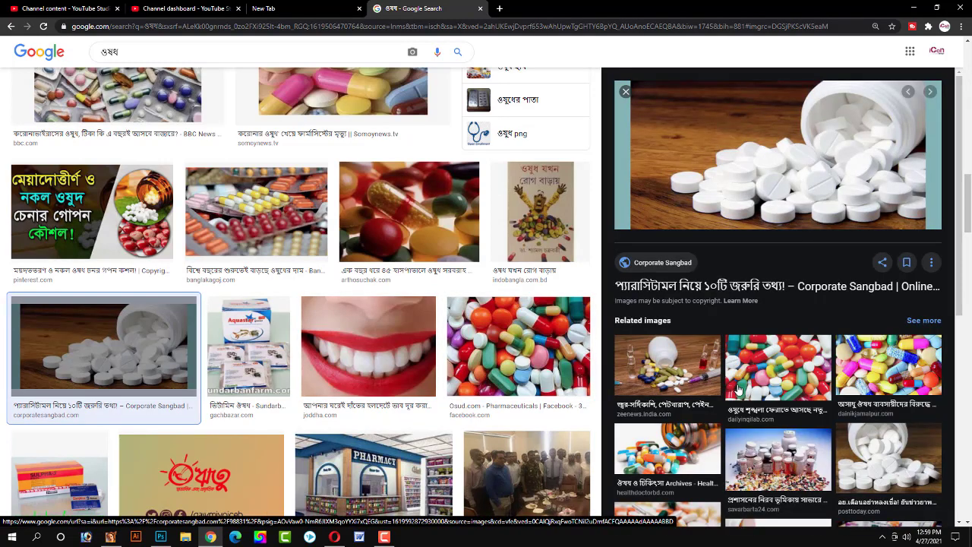
scroll(864, 374, "down", 2)
scroll(864, 374, "down", 3)
left_click(864, 373)
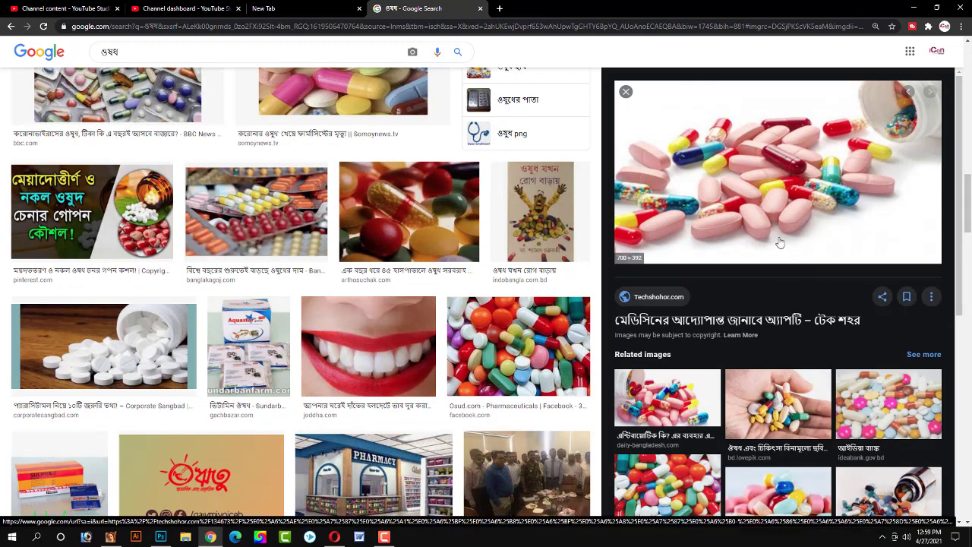
right_click(776, 238)
left_click(805, 363)
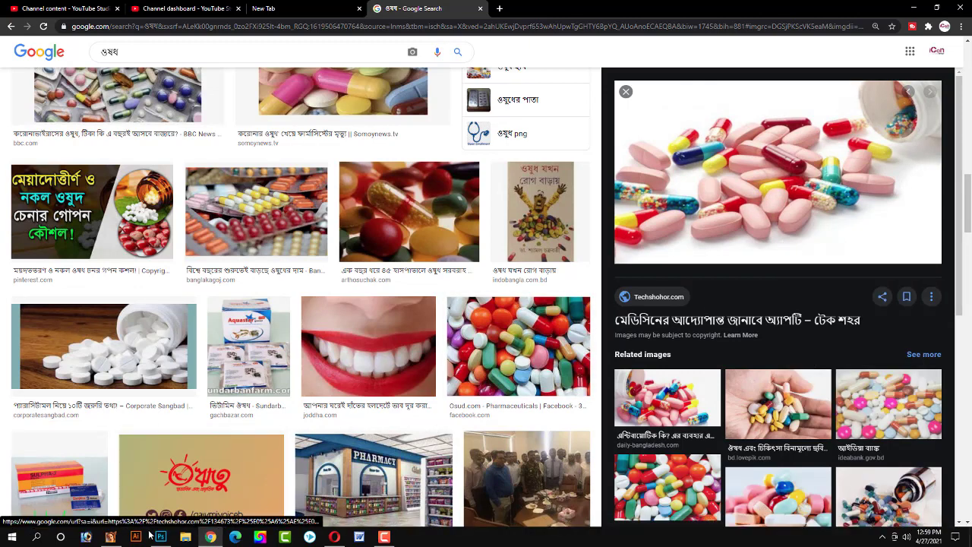
left_click(110, 536)
Paste the pill photo, scale it down and reflect it across the vertical axis.
key("ctrl+v")
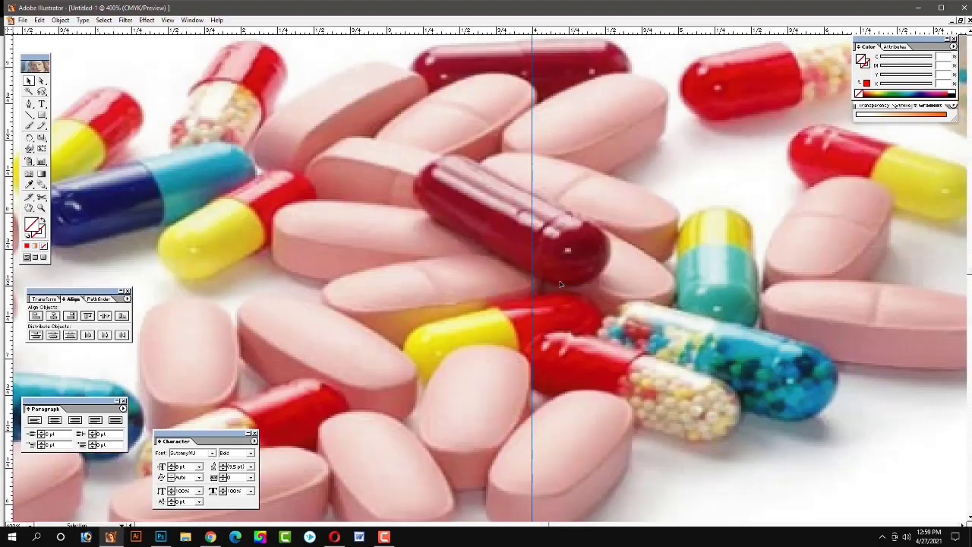
key("ctrl+minus")
key("ctrl+minus")
key("ctrl+minus")
key("ctrl+minus")
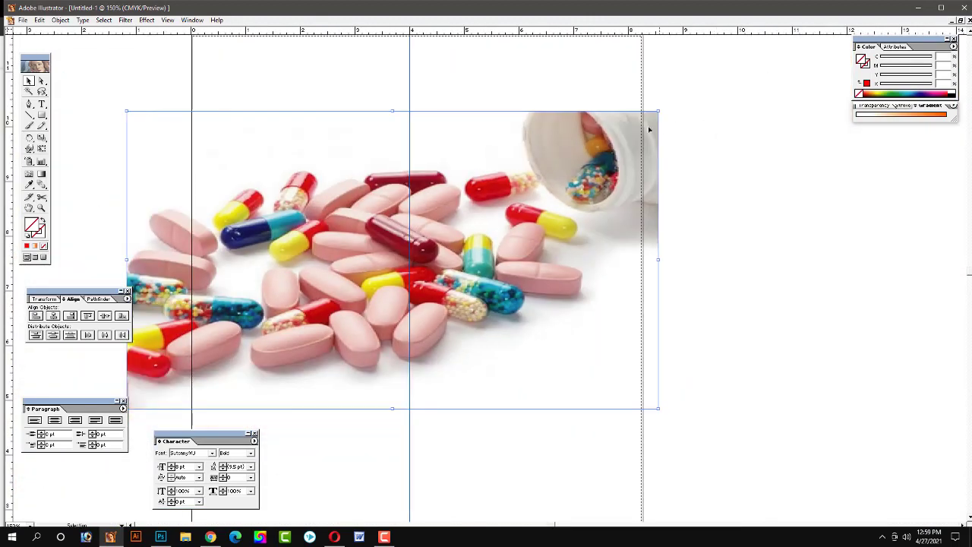
left_click_drag(657, 116, 444, 241)
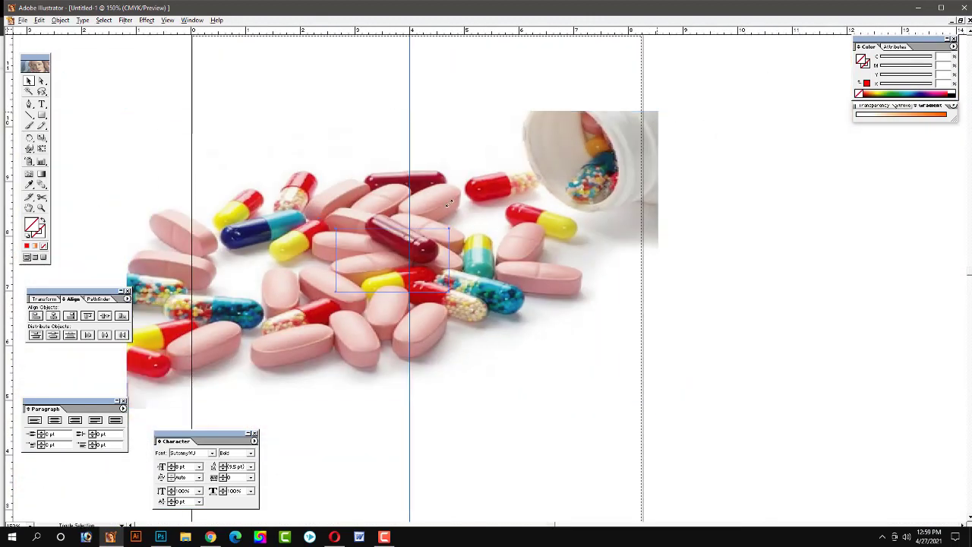
key("ctrl+plus")
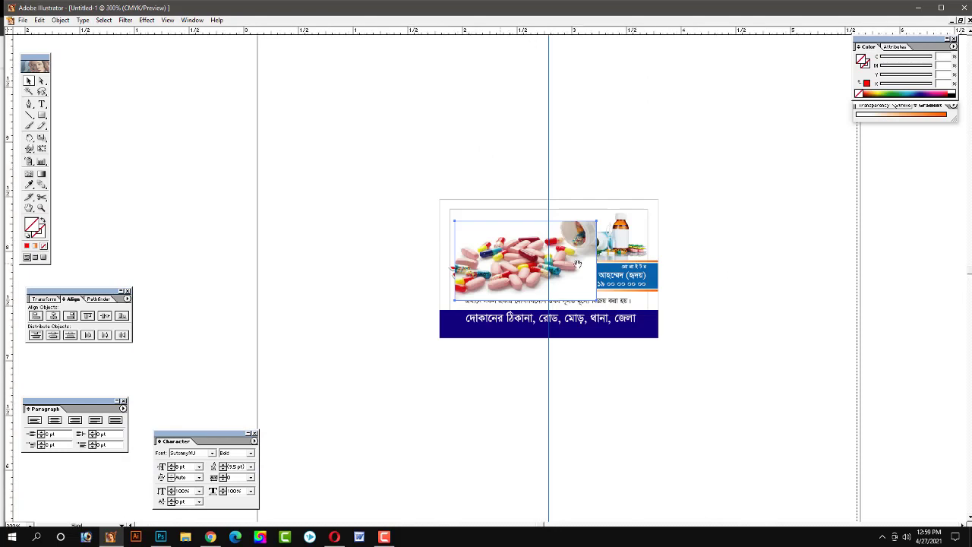
key("ctrl+plus")
right_click(454, 278)
mouse_move(479, 316)
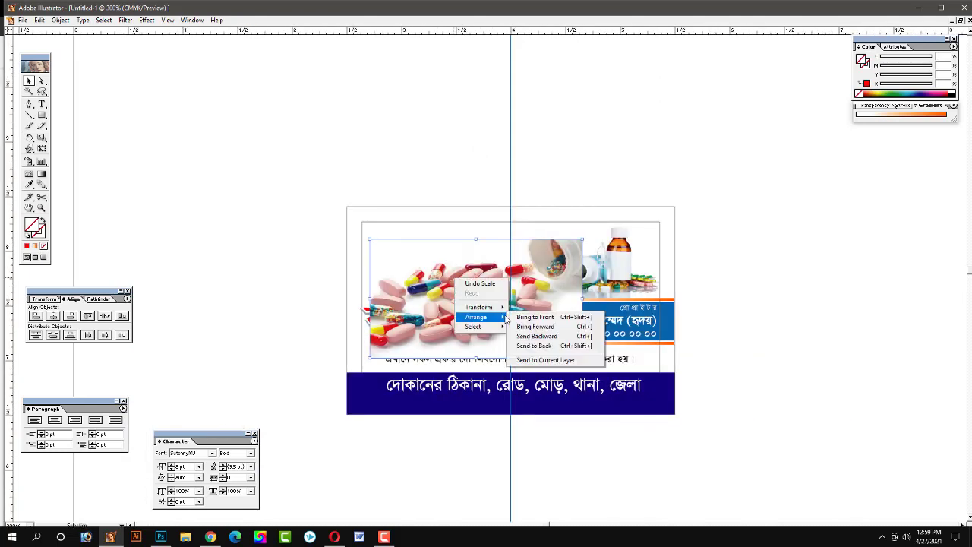
left_click(526, 337)
key("Return")
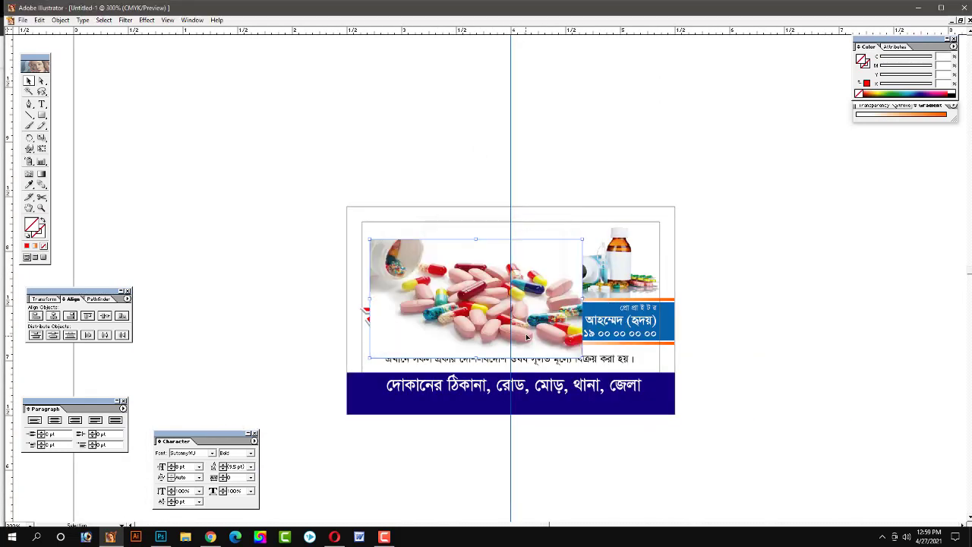
left_click_drag(466, 285, 444, 252)
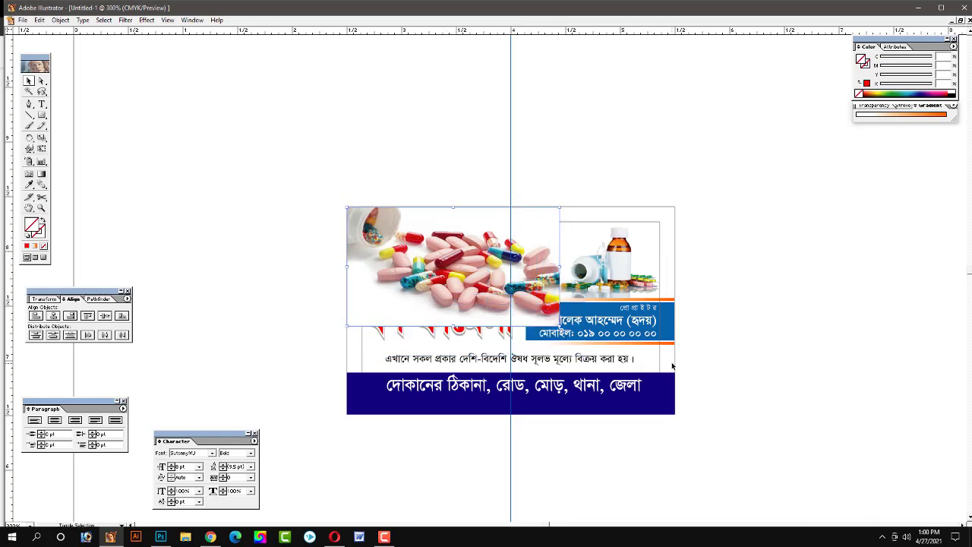
Resize the pill photo into the top-left corner so it reaches the bottle photo.
key("ctrl+plus")
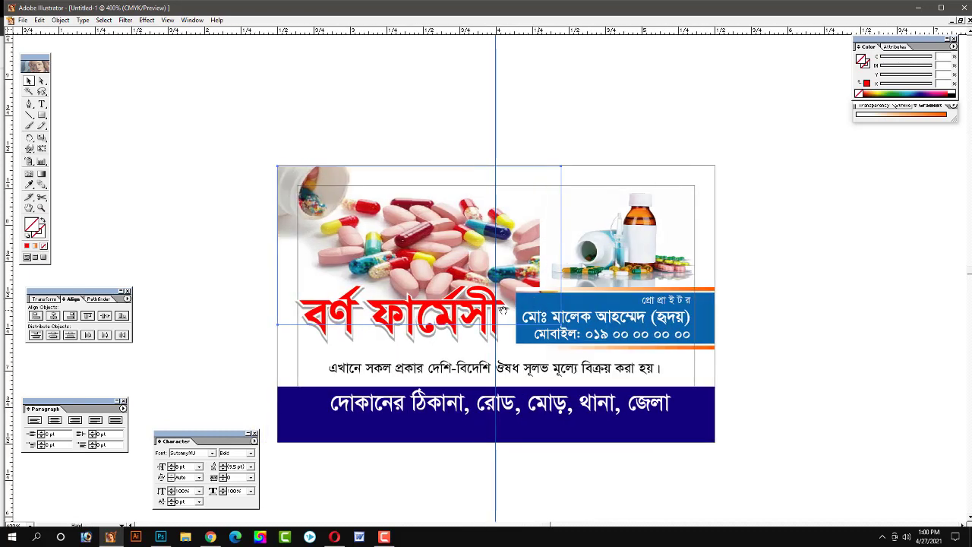
scroll(502, 310, "left", 2)
left_click_drag(610, 325, 589, 292)
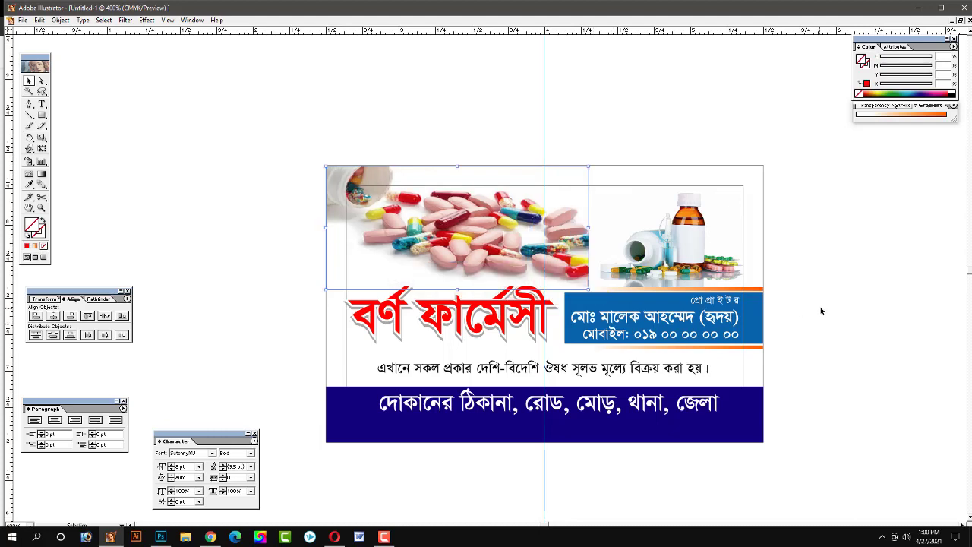
key("ctrl+equal")
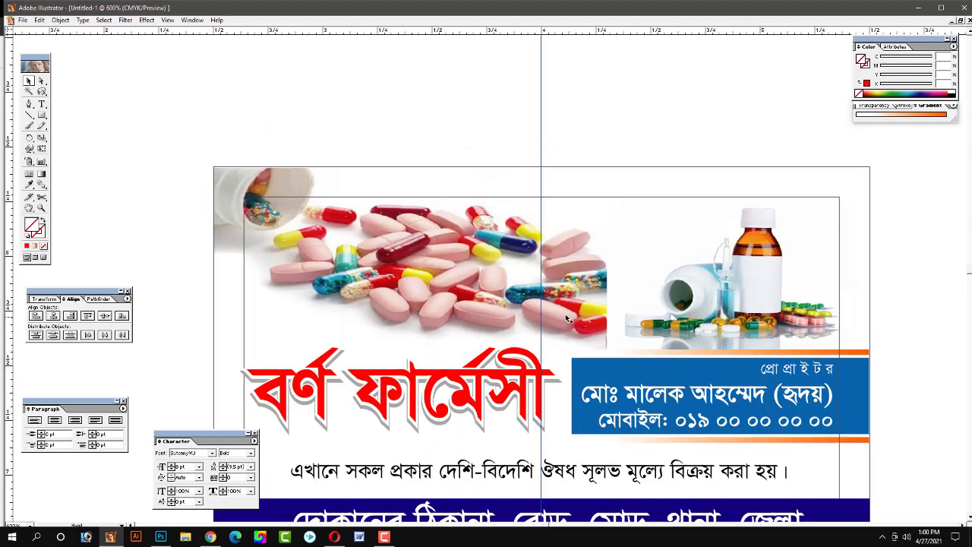
left_click(567, 319)
mouse_move(608, 261)
left_mouse_down()
mouse_move(591, 262)
mouse_move(624, 252)
left_mouse_up()
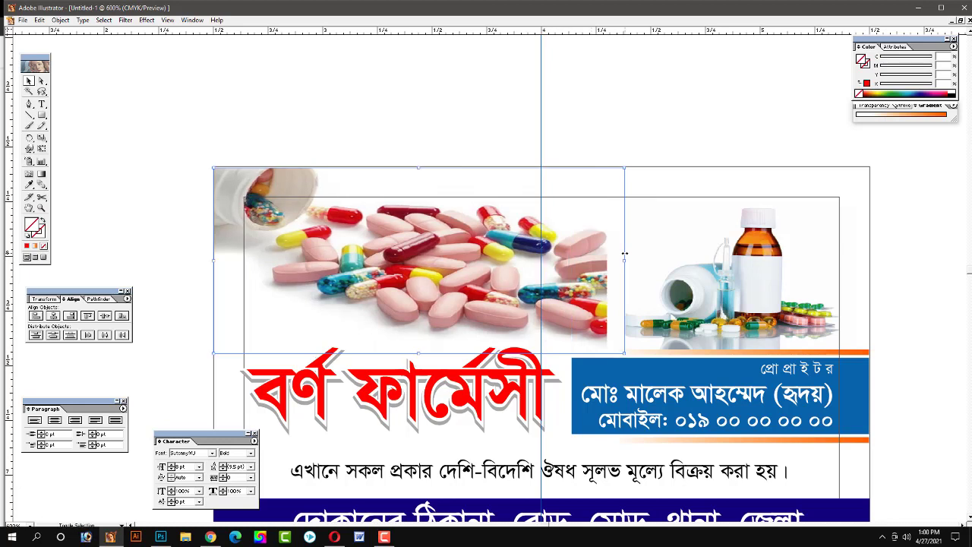
left_click(734, 294)
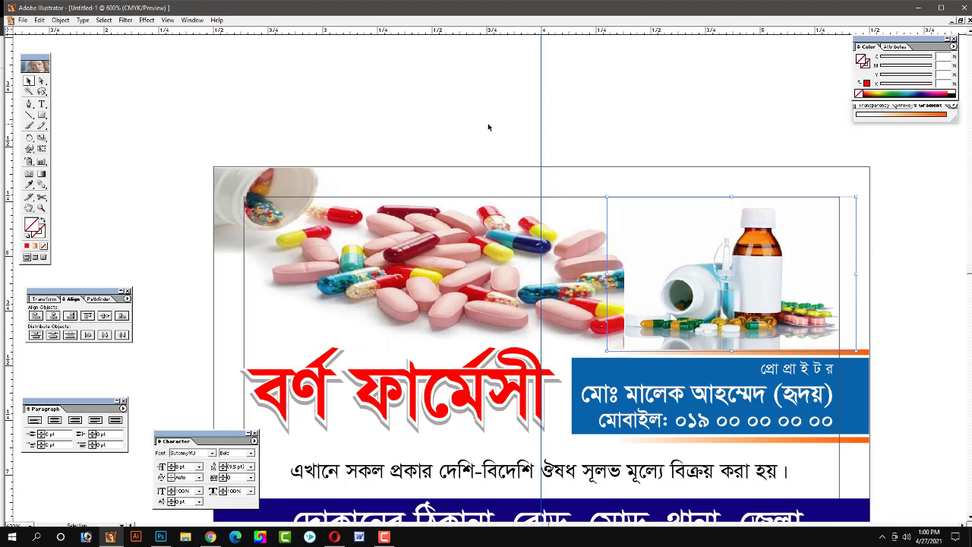
left_click(600, 302)
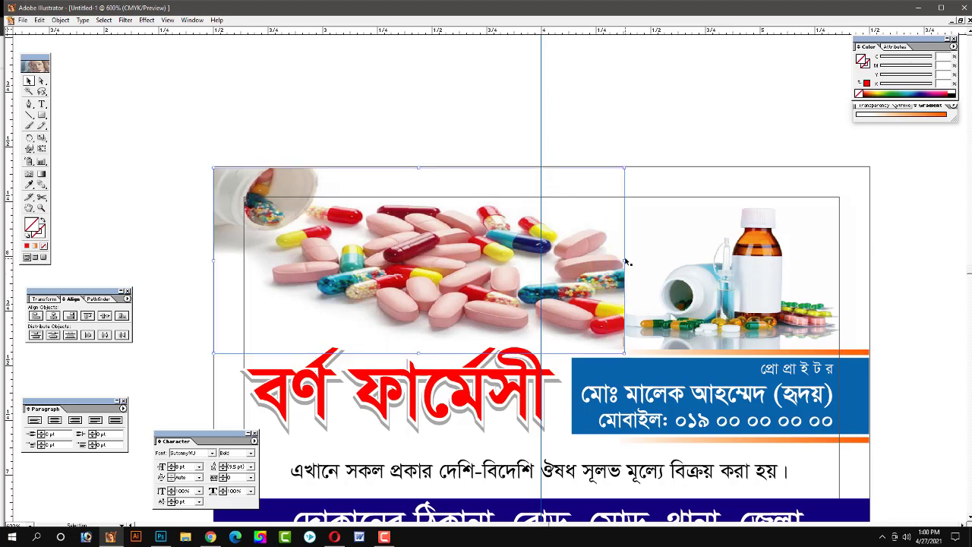
Pull the pill photo's right edge in and the bottle photo's left edge out until they butt together.
left_click_drag(624, 261, 571, 261)
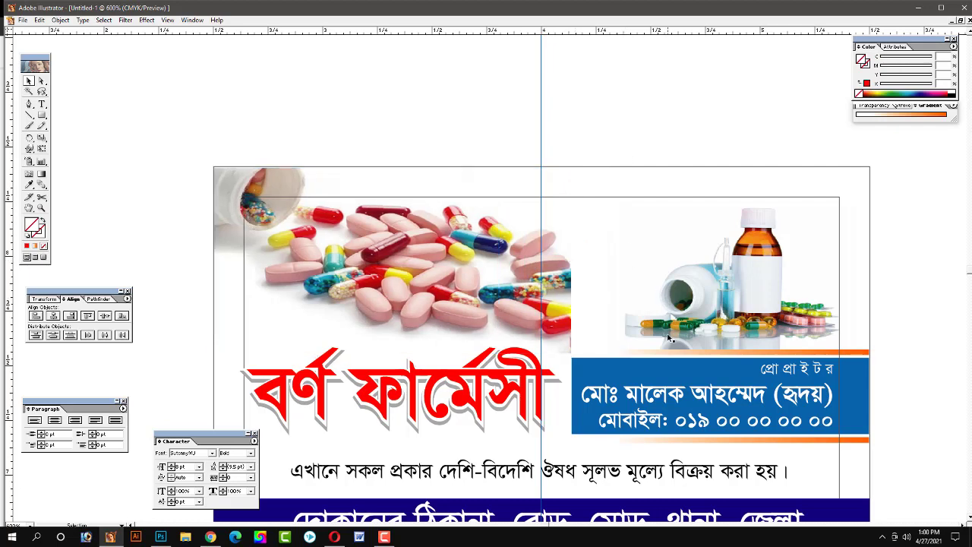
left_click(622, 297)
left_click_drag(608, 274, 569, 274)
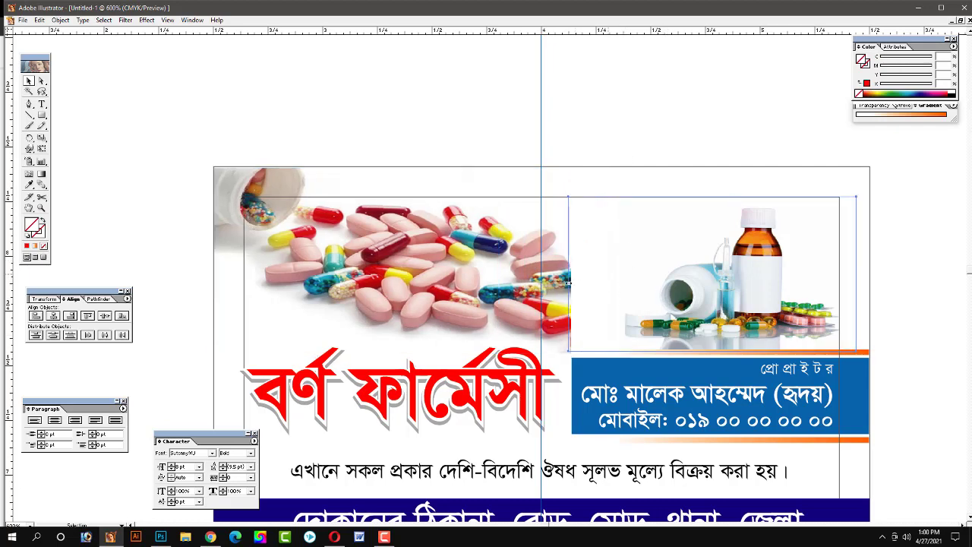
left_click(891, 324)
key("ctrl+minus")
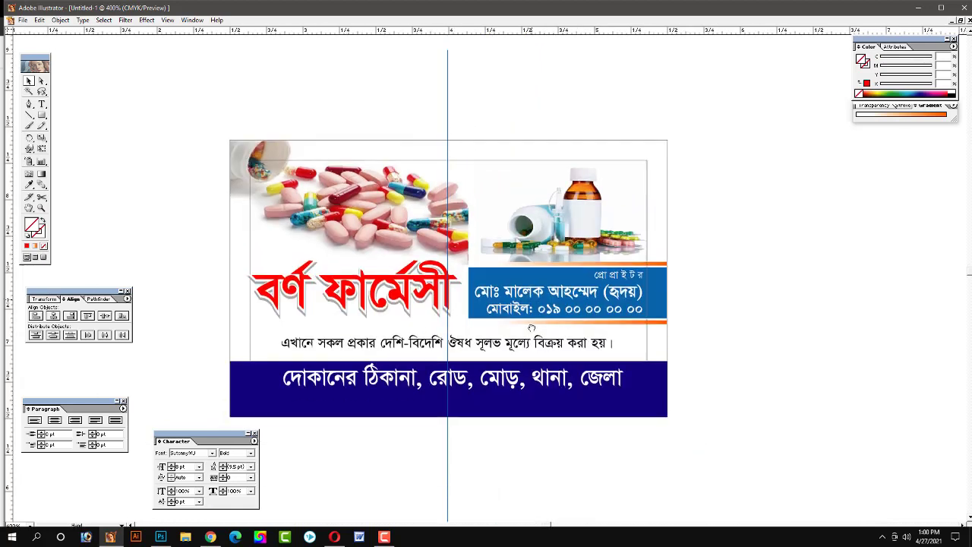
left_click(463, 292)
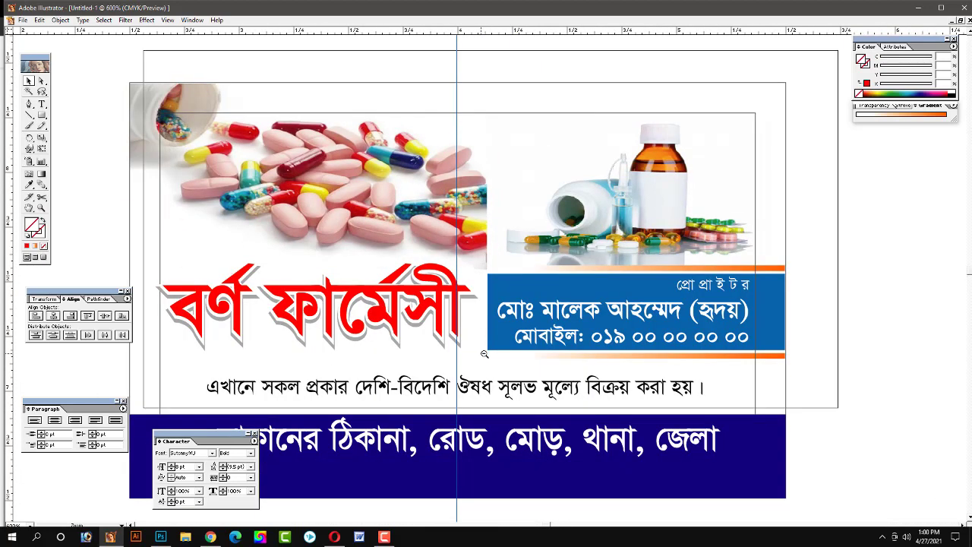
left_click(484, 354, "alt")
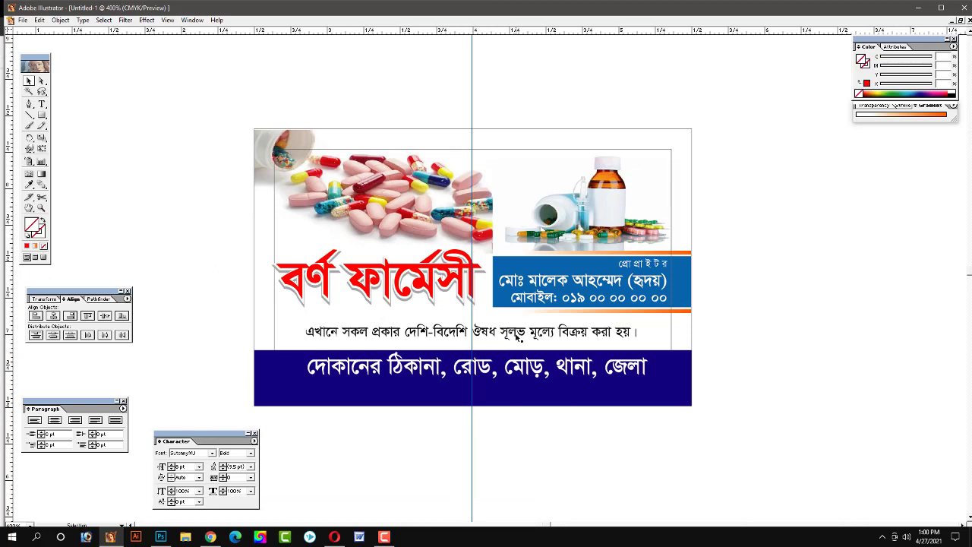
left_click(515, 337)
left_click(759, 331)
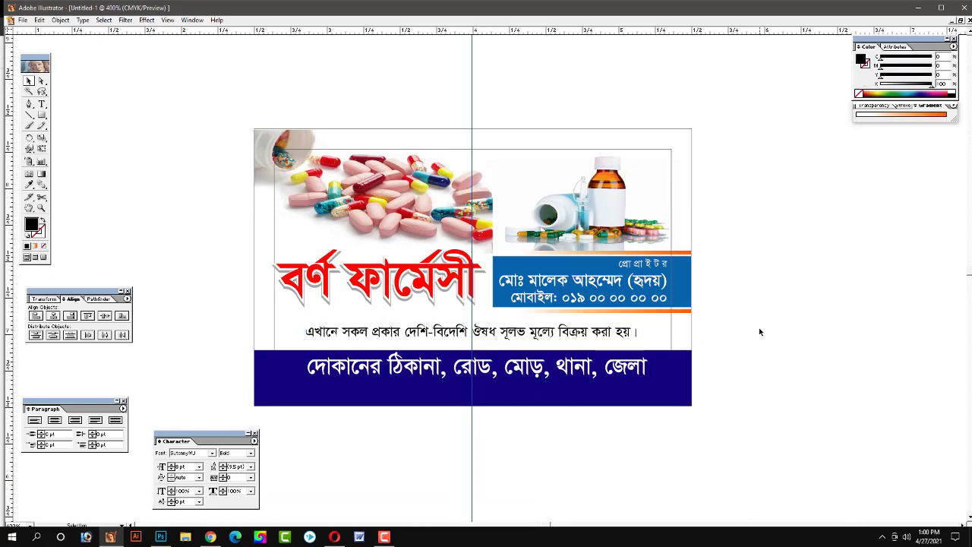
scroll(515, 309, "up", 1)
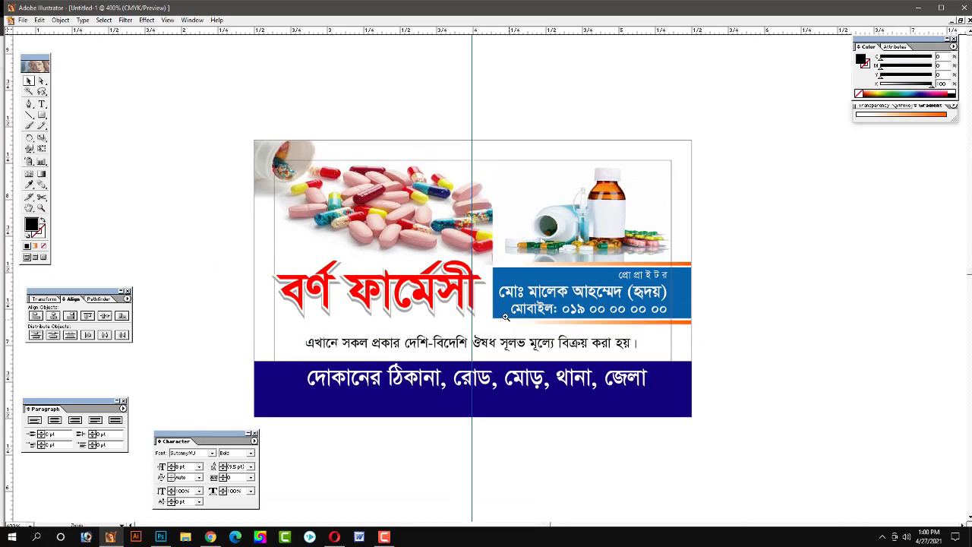
left_click(500, 310, "ctrl")
left_click(391, 126, "ctrl+alt")
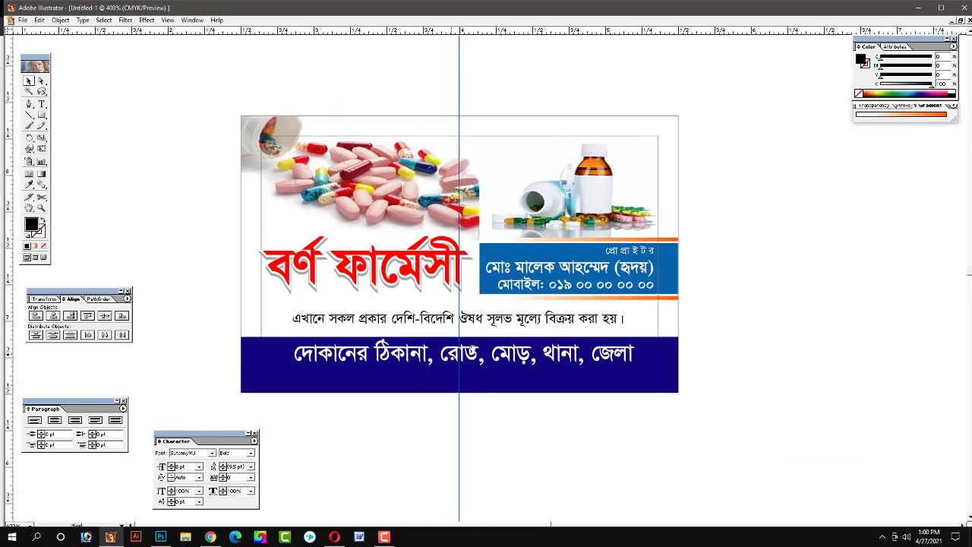
left_click_drag(435, 333, 531, 369)
left_click(617, 361)
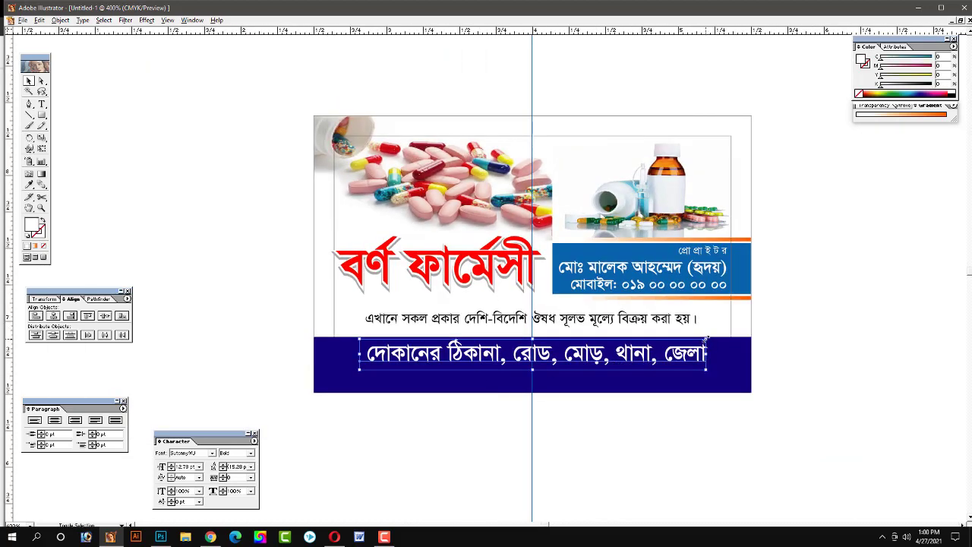
left_click(852, 362)
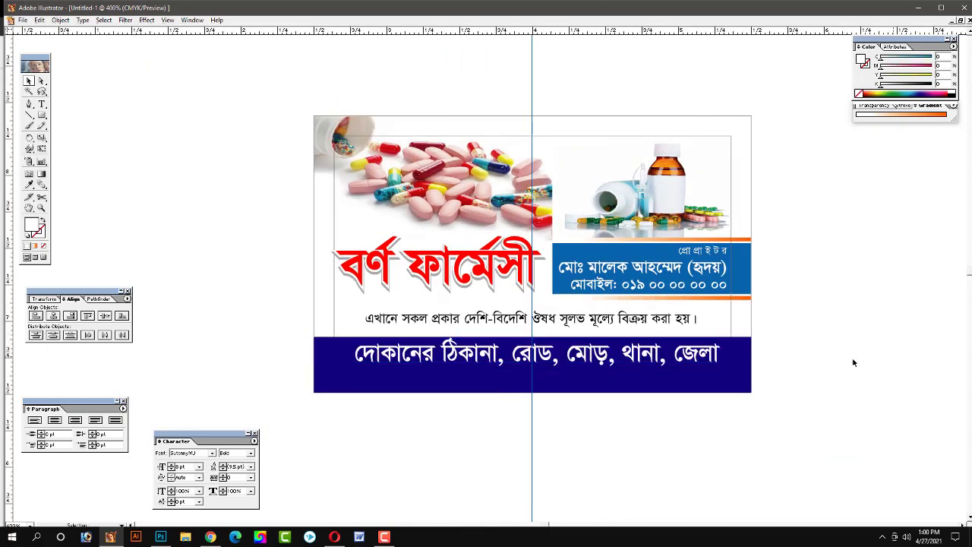
scroll(659, 349, "up", 1)
scroll(659, 350, "up", 1)
left_click(745, 404)
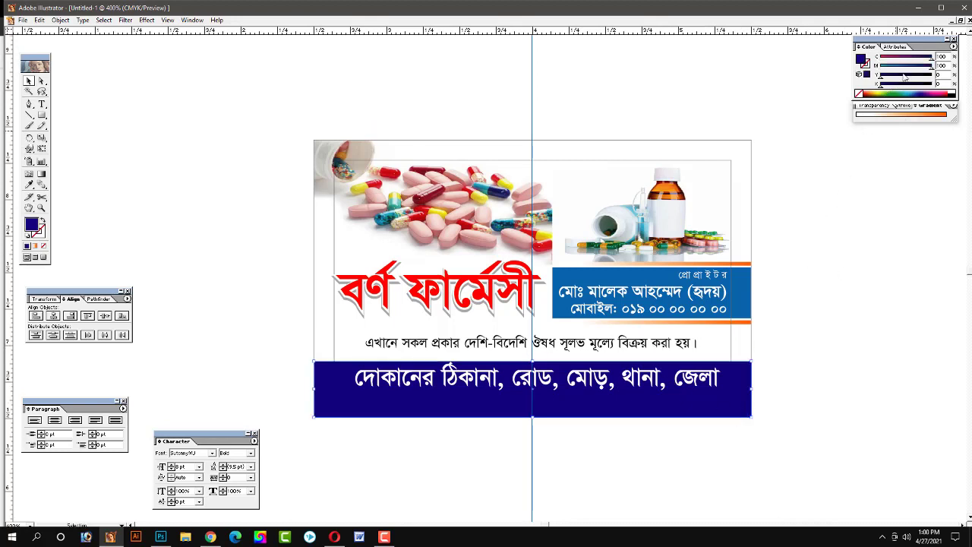
Recolour the Bengali tagline to Magenta 100, Yellow 0 and widen it slightly.
left_click(575, 346)
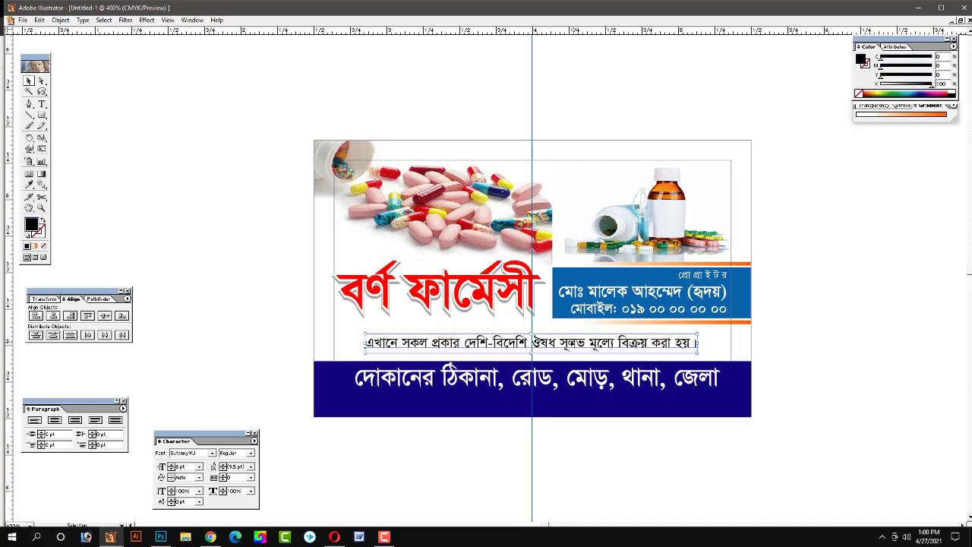
left_click_drag(881, 67, 911, 67)
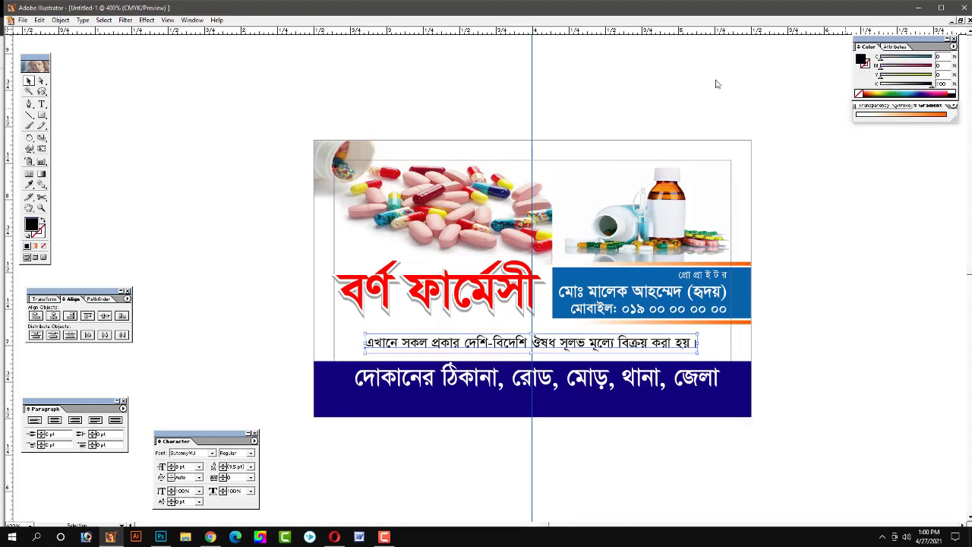
left_click(928, 76)
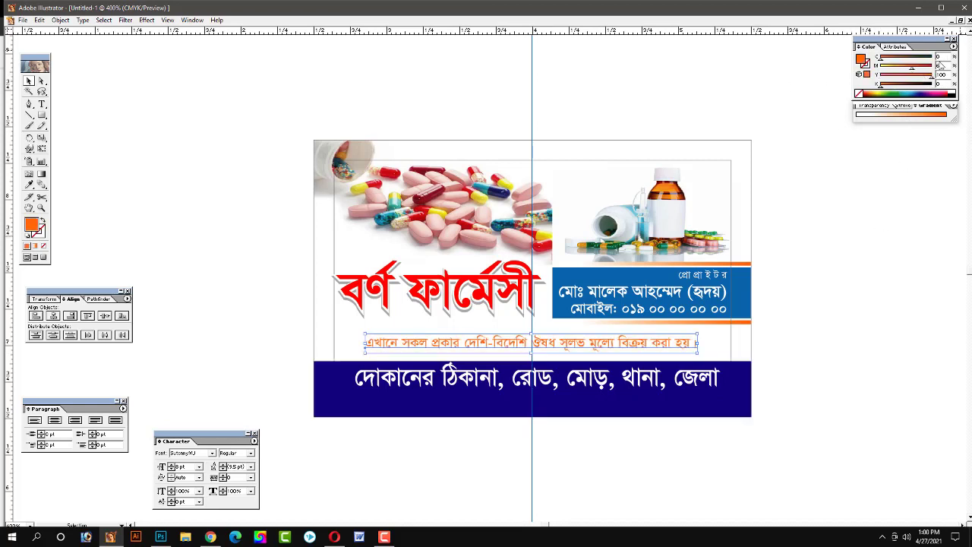
left_click(920, 67)
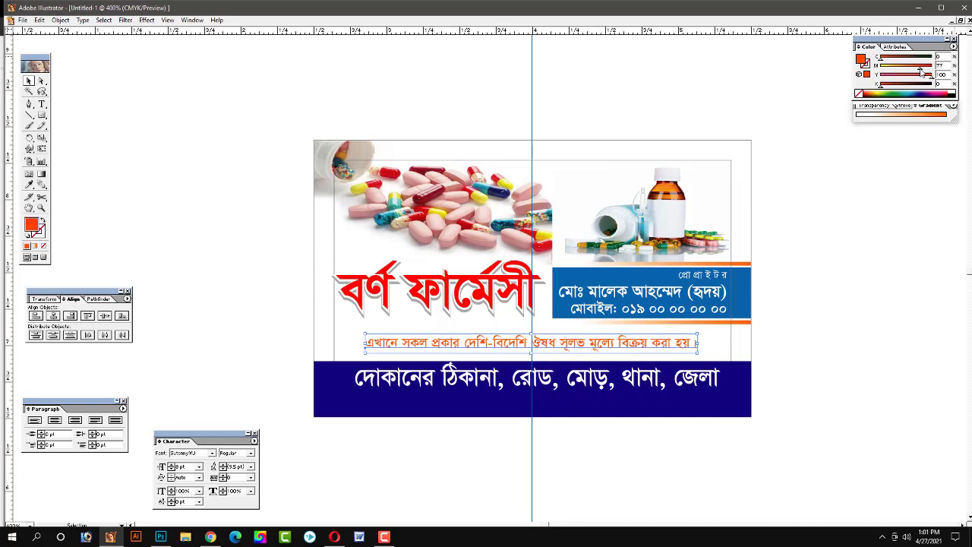
left_click_drag(921, 77, 832, 78)
left_click(931, 67)
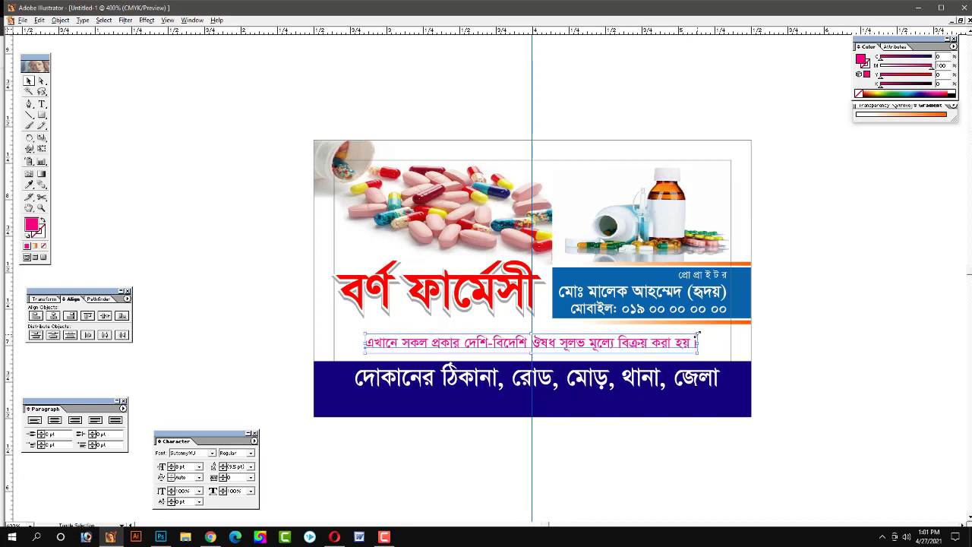
left_click_drag(693, 341, 716, 342)
left_click(831, 333)
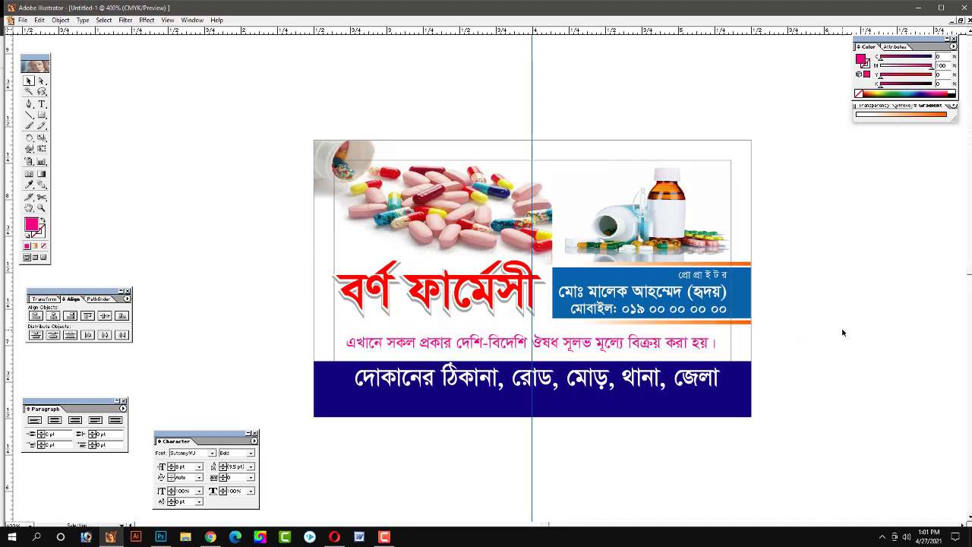
scroll(835, 312, "up", 1)
Review the proprietor line and red title, then hide all panels and zoom in on the card.
scroll(820, 297, "right", 1)
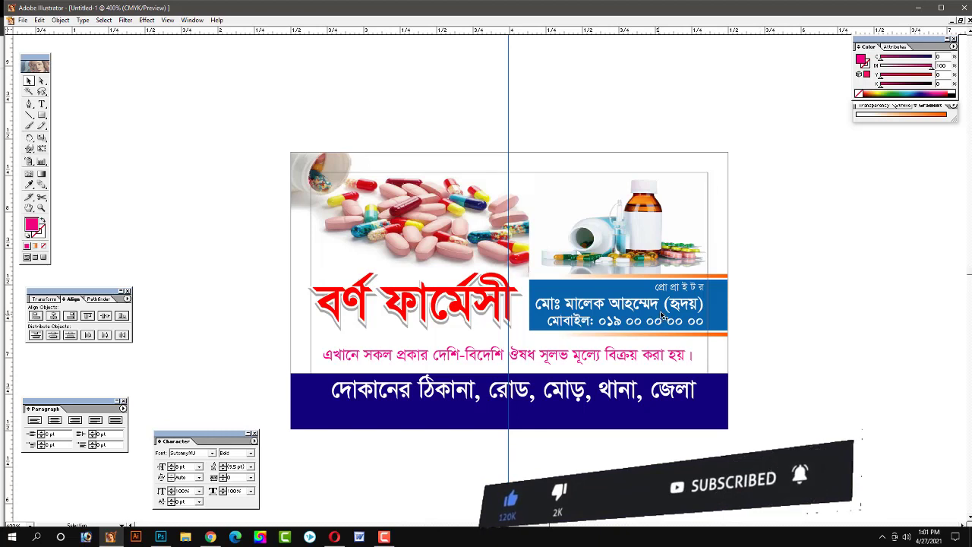
left_click(675, 306)
left_click(818, 300)
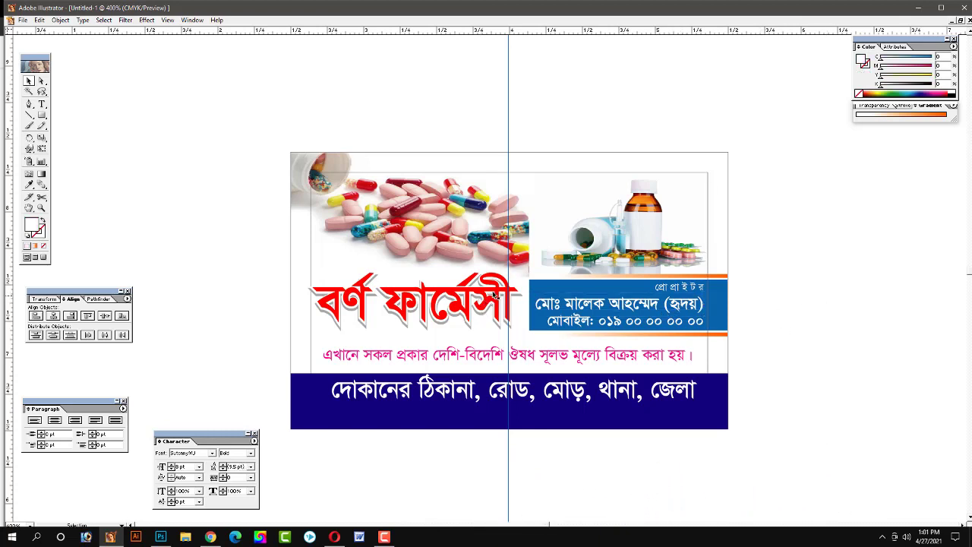
left_click(455, 309)
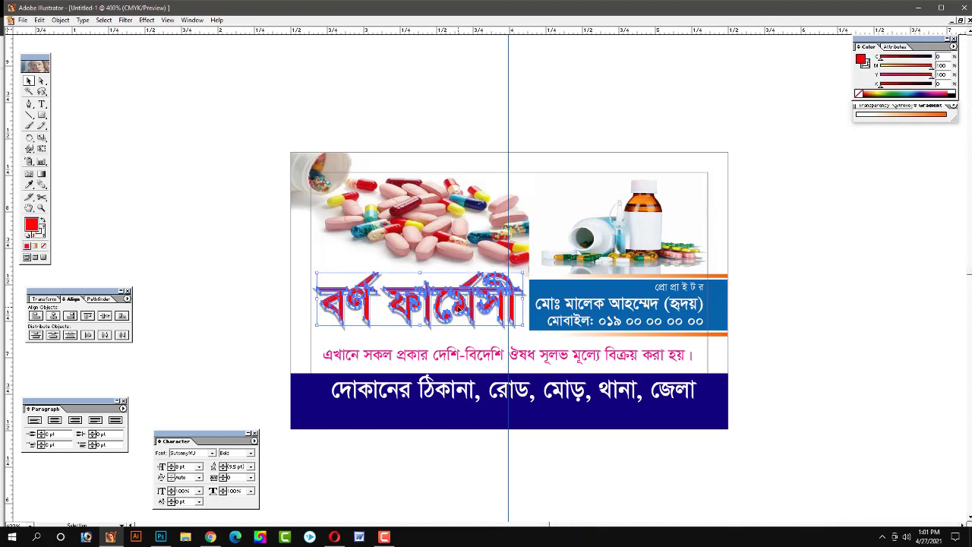
left_click(815, 331)
key("Tab")
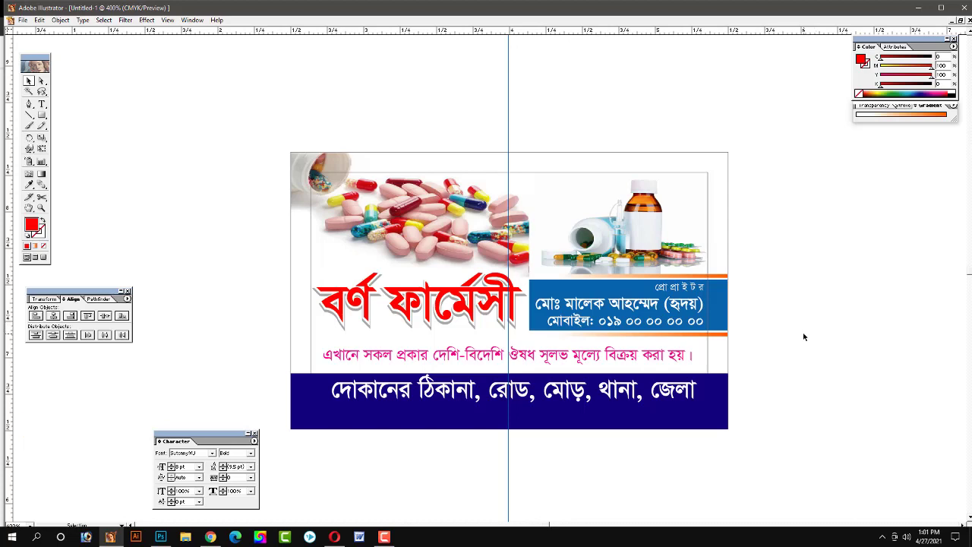
key("ctrl+plus")
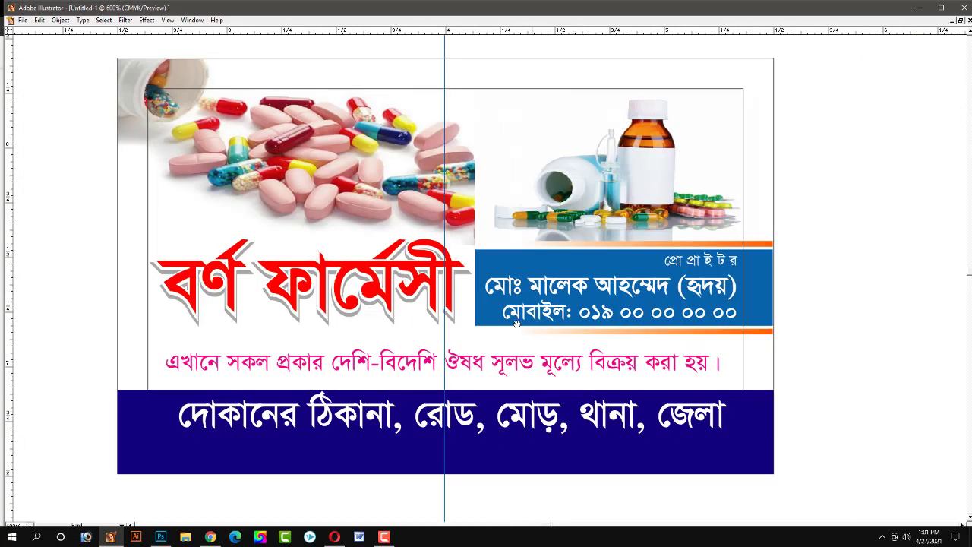
Restore the panels and inspect the card's photos and objects by selecting them.
mouse_move(501, 239)
left_mouse_down()
mouse_move(522, 262)
mouse_move(511, 261)
left_mouse_up()
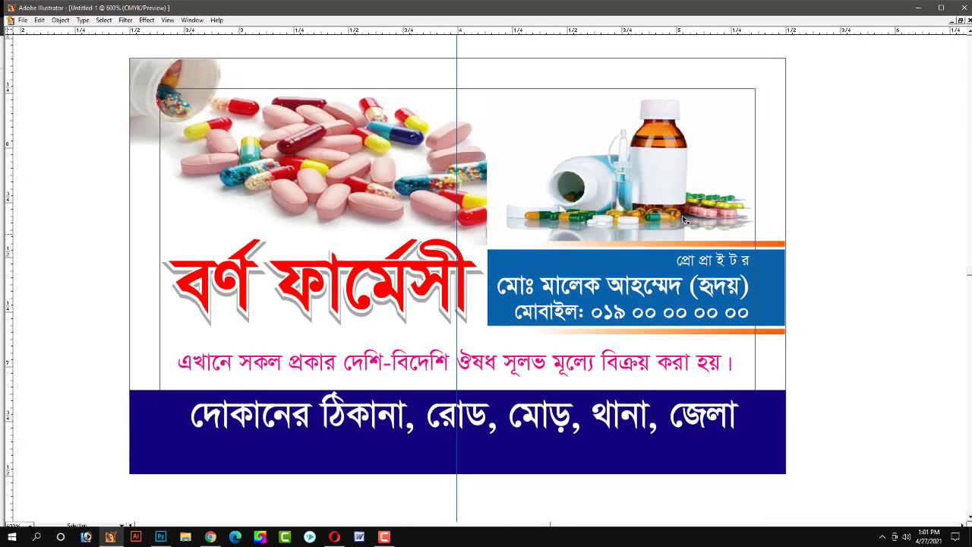
left_click(754, 94)
key("Tab")
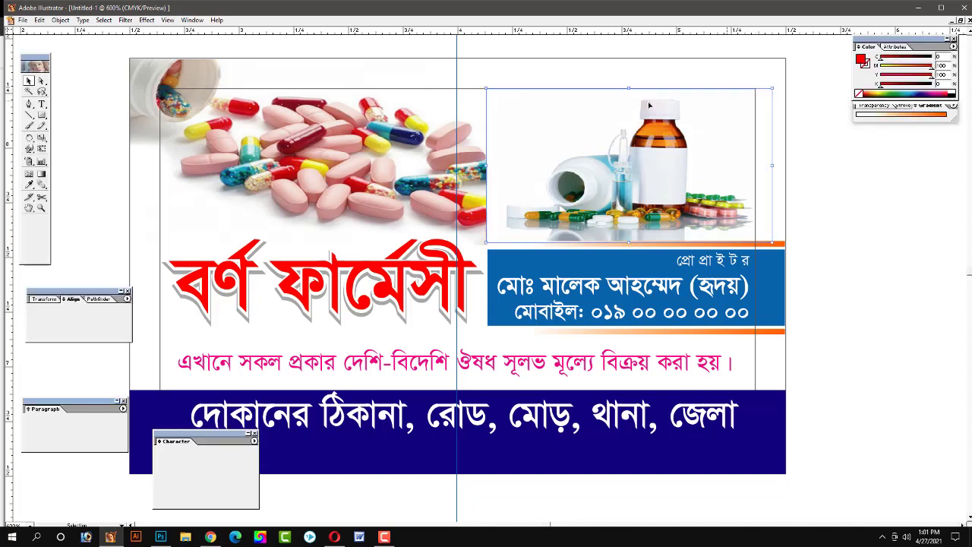
left_click(471, 92)
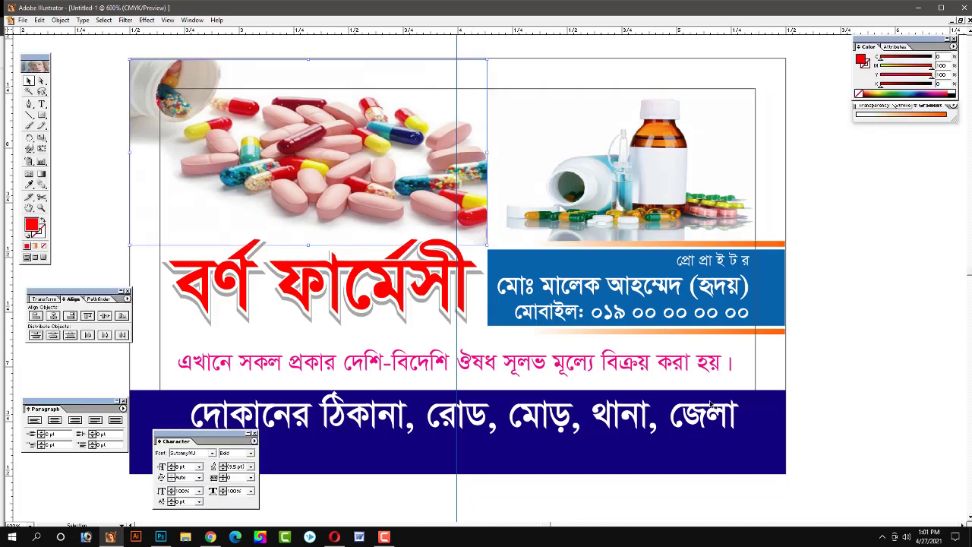
left_click(756, 373)
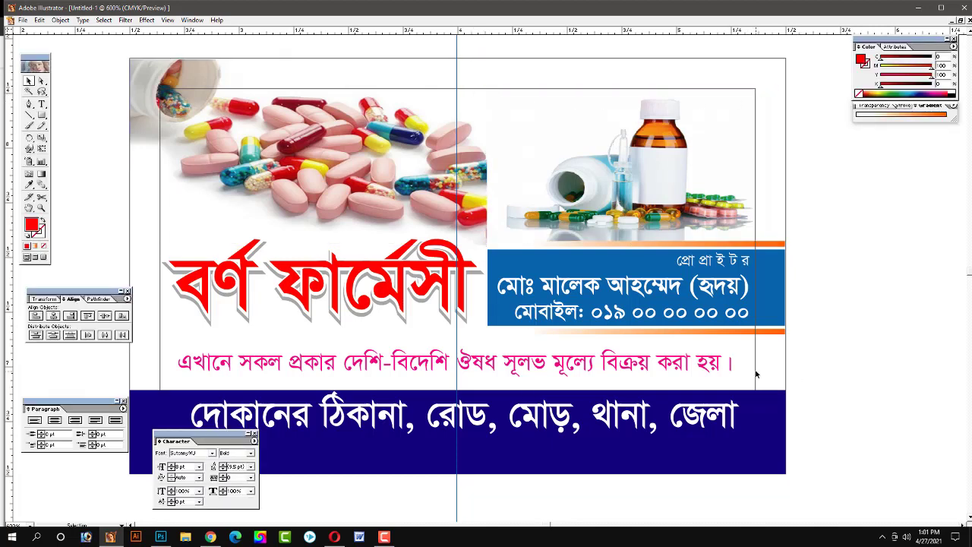
key("ctrl+a")
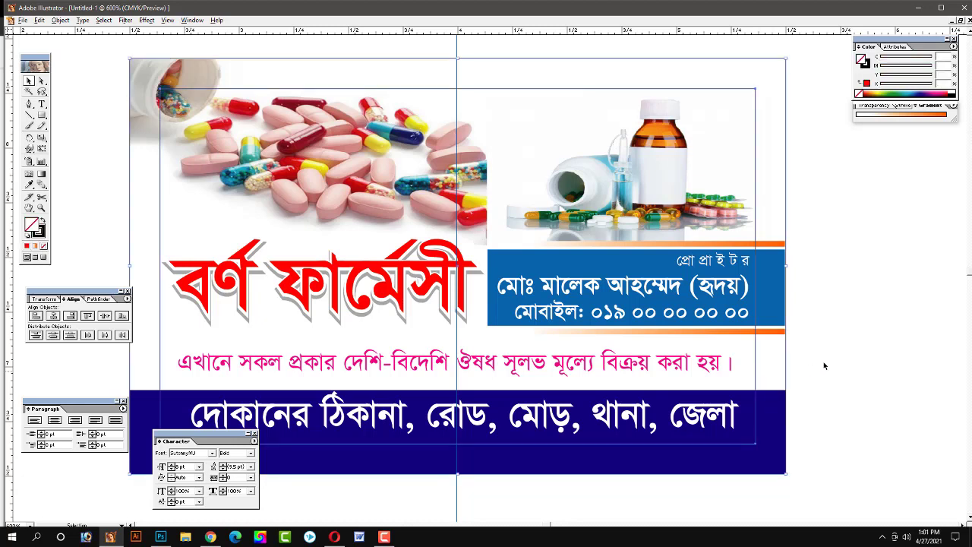
left_click(768, 375)
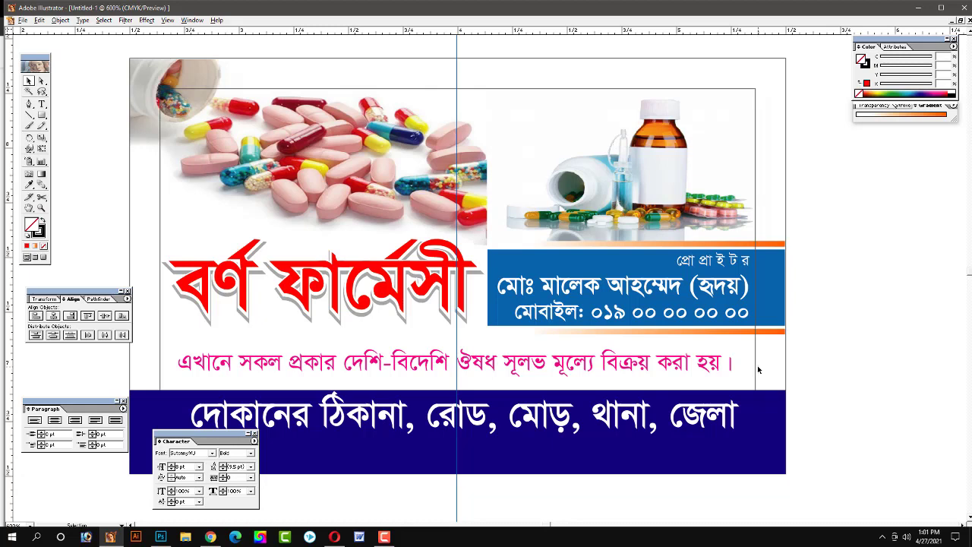
Set the inner frame rectangle's stroke to None.
left_click(750, 374)
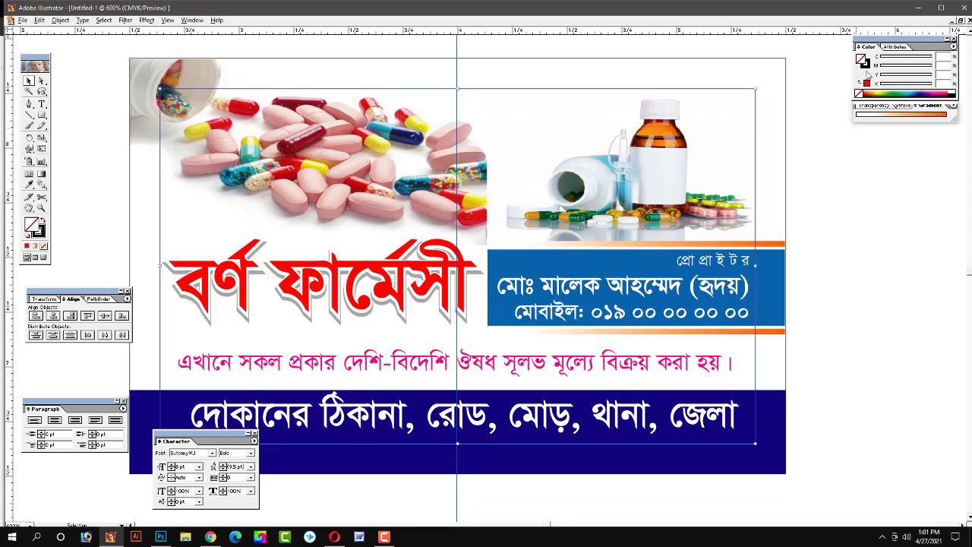
key("x")
left_click(858, 94)
left_click(837, 189)
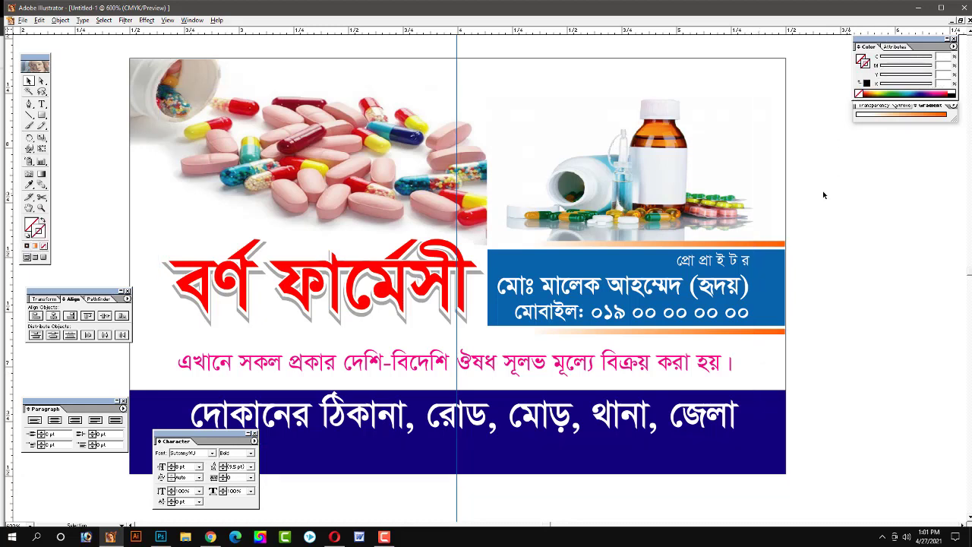
key("ctrl+minus")
Hide the panels with Tab and the vertical guide with Ctrl+; to show the clean card.
key("ctrl+plus")
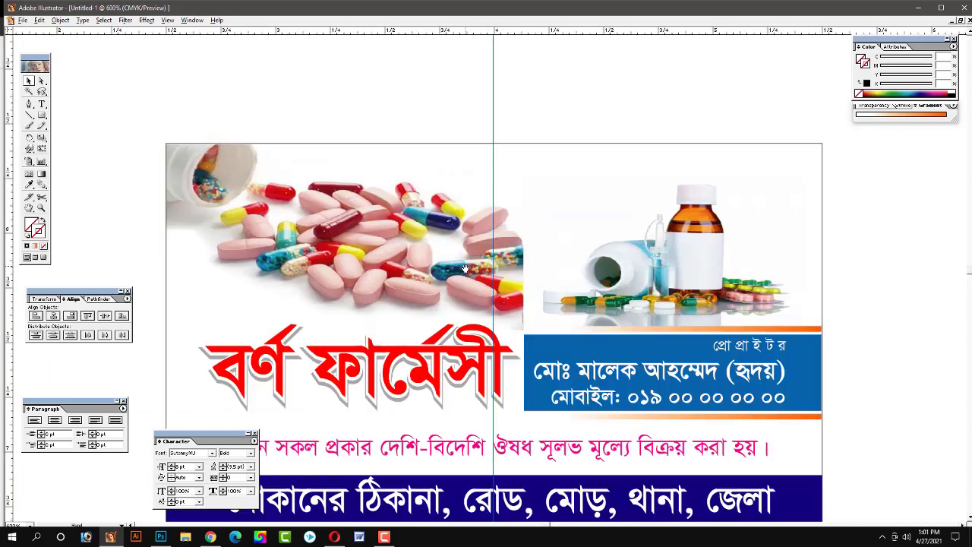
scroll(521, 275, "down", 1)
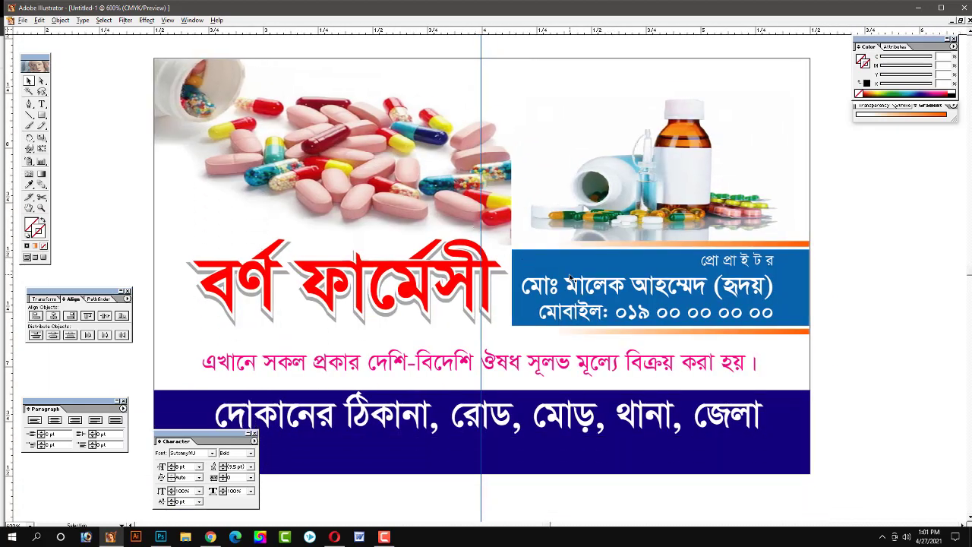
key("Tab")
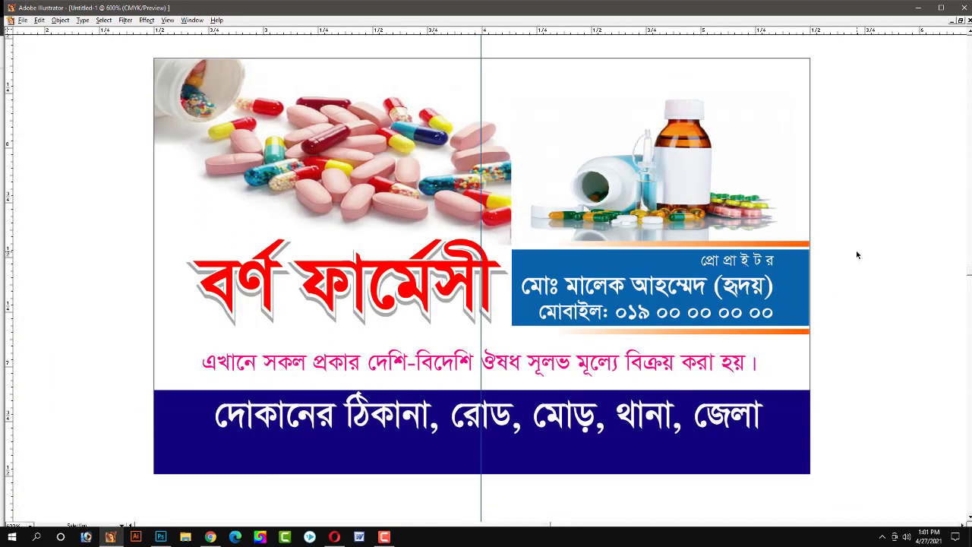
key("ctrl+semicolon")
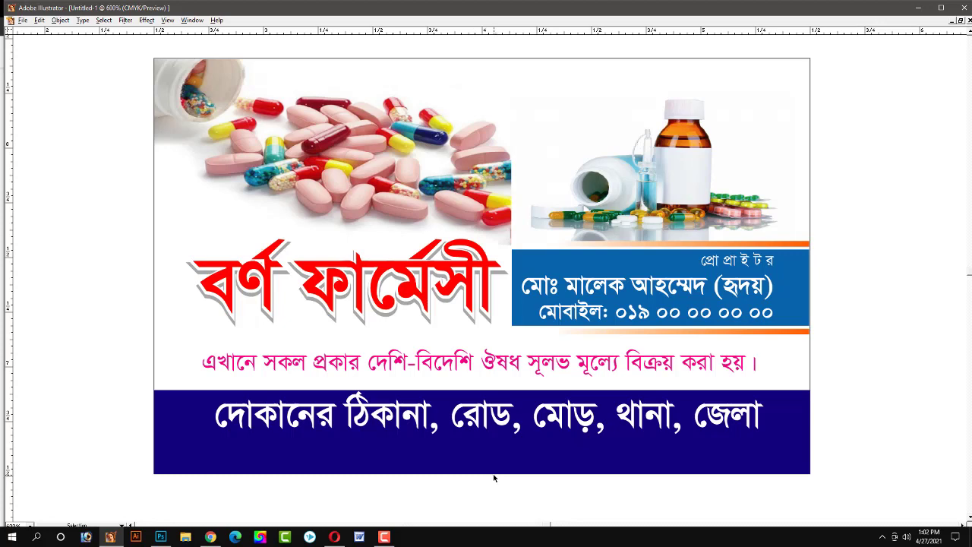
right_click(848, 378)
left_click(863, 341)
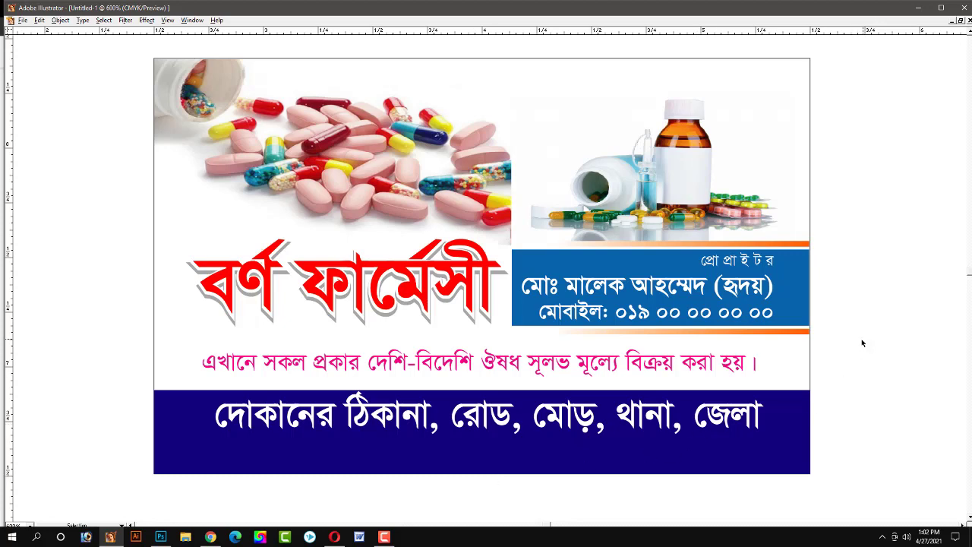